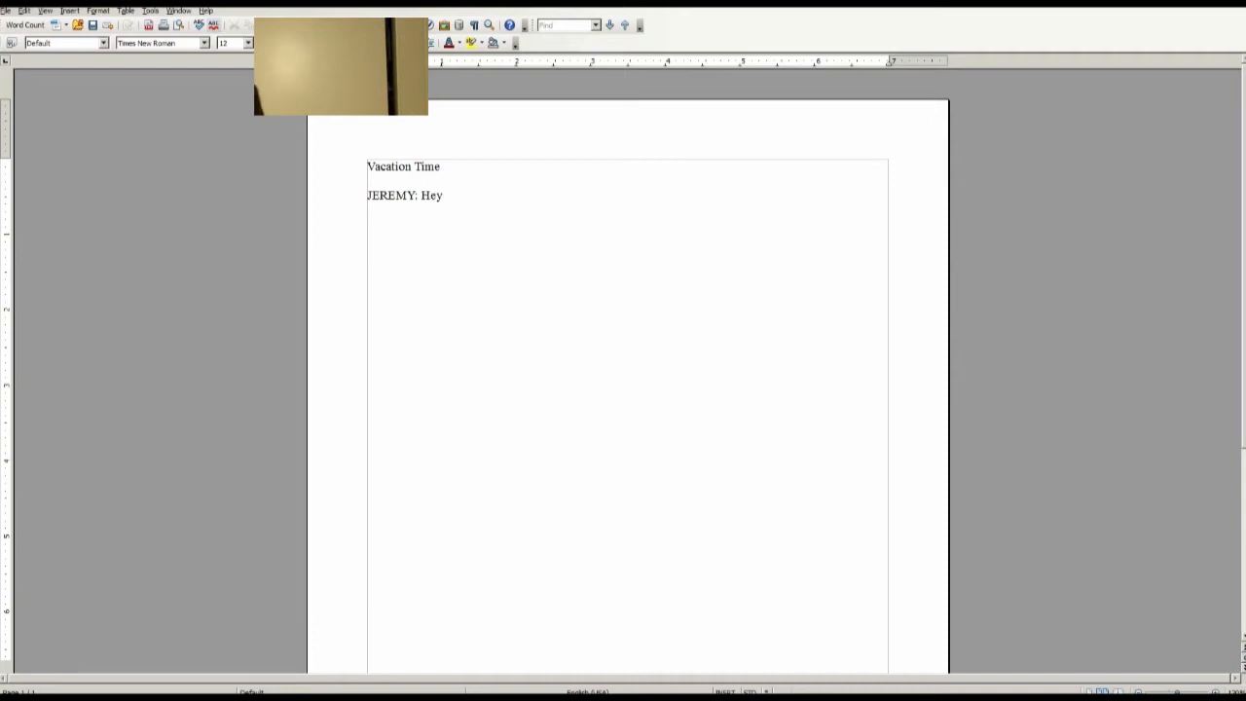
Step: Write the script's opening dialogue, from the question about vacation time next week to the worker's reply "Just sign here."
text(to get some vacation time next week?)
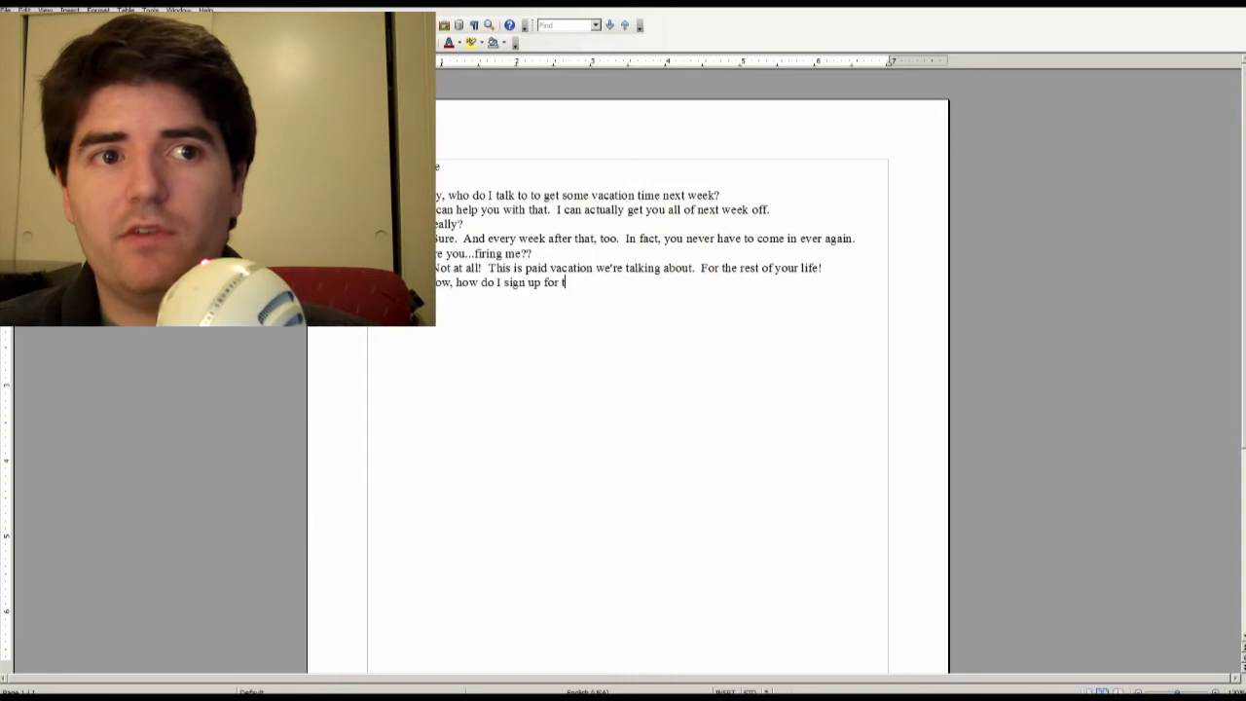
text(ust sin)
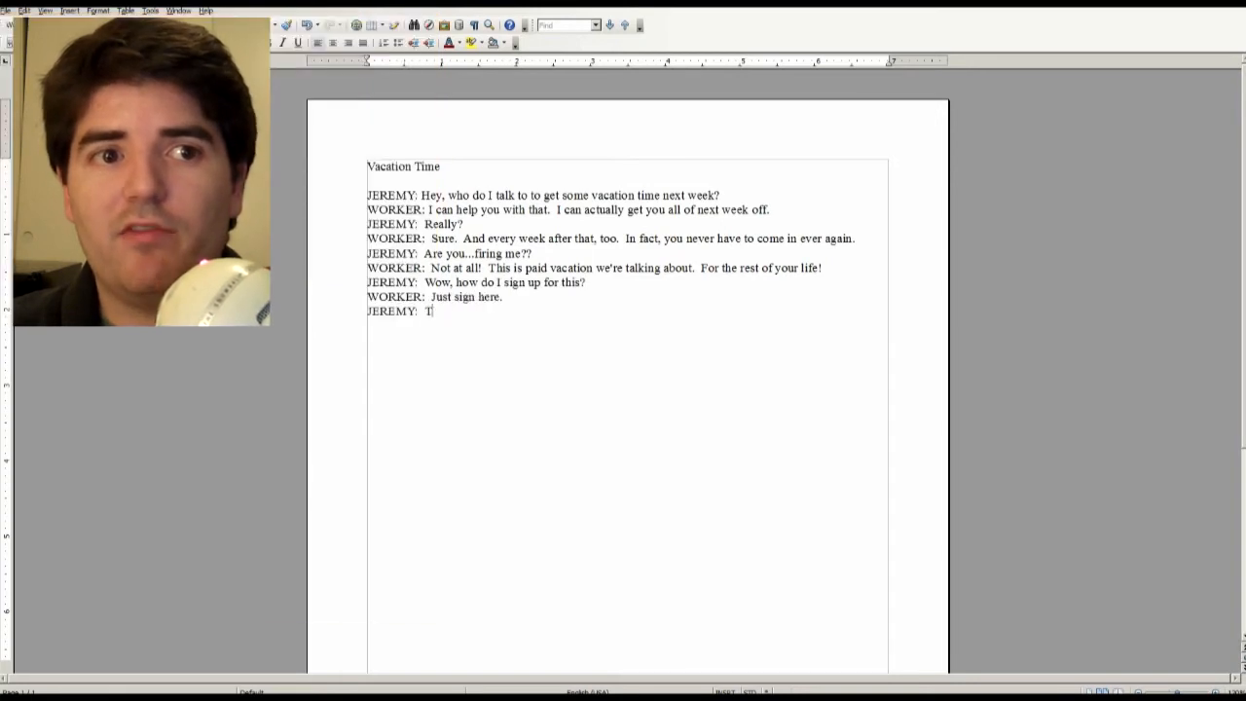
Step: Insert "that's incredible!!" after "Wow," in the sign-up line, capitalize "How", and replace the last line's dialogue with "This is so awes-"
text(that's incredible!!)
key(Delete)
text(H)
drag(515, 310, 424, 311)
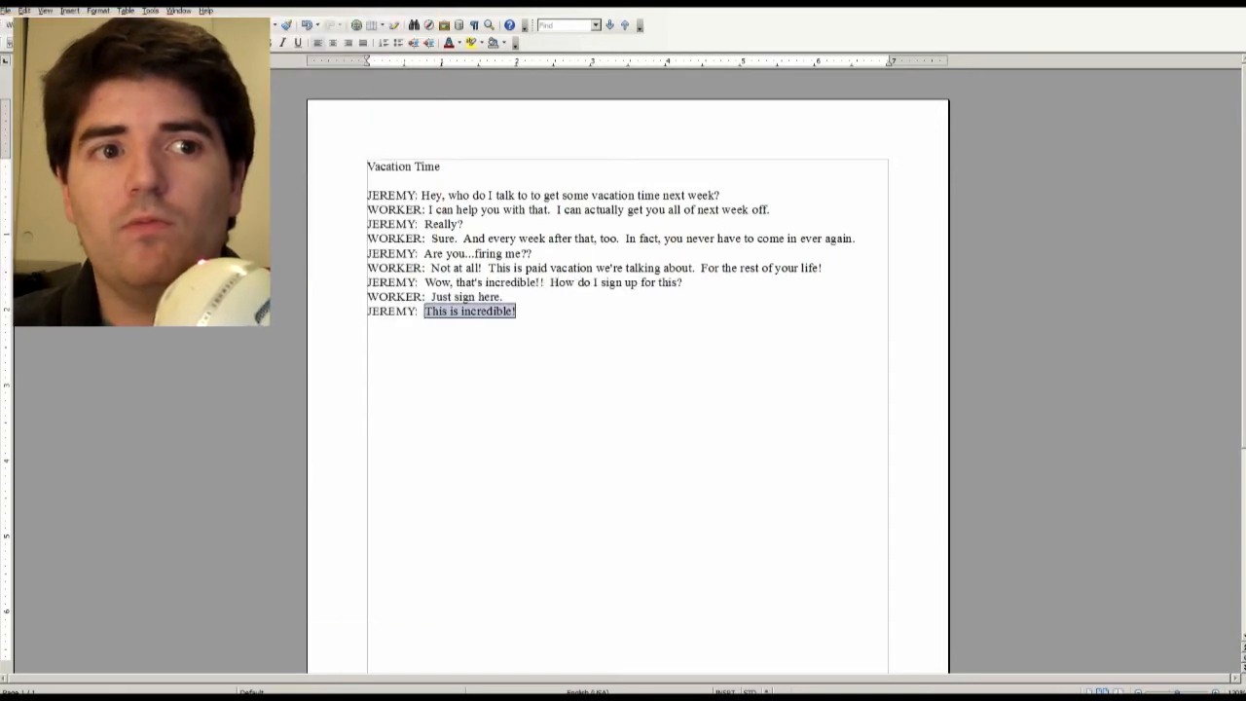
text(This is so awes-)
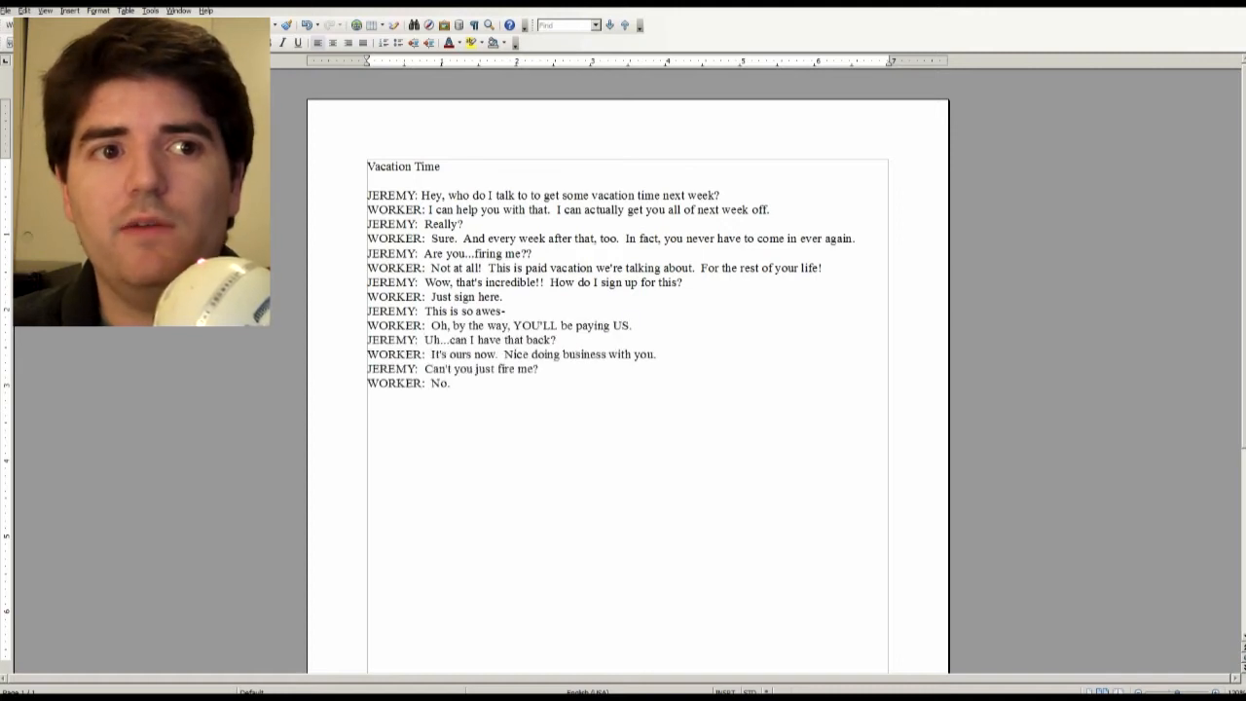
Step: Split the script into panels with blank lines after "week off", "firing me??", "sign up for this?", "awes-" and "business with you"
click(769, 209)
key(Return)
click(531, 268)
key(Return)
click(682, 311)
key(Return)
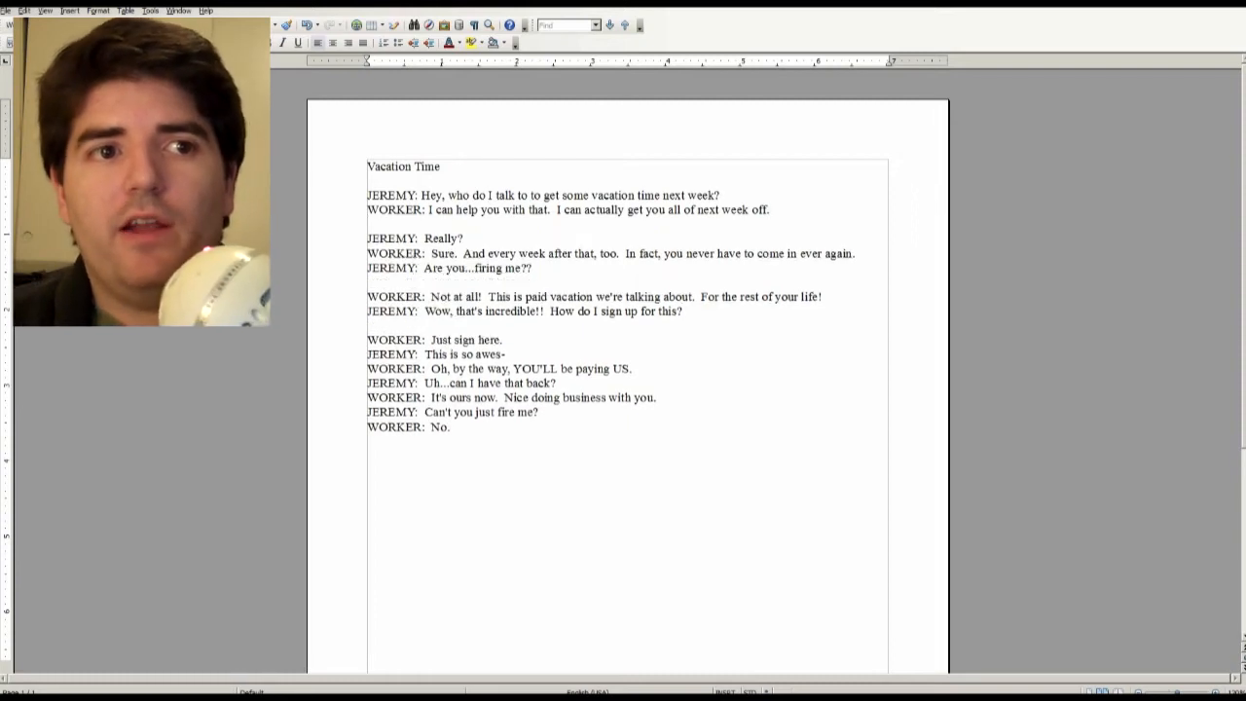
click(506, 355)
key(Return)
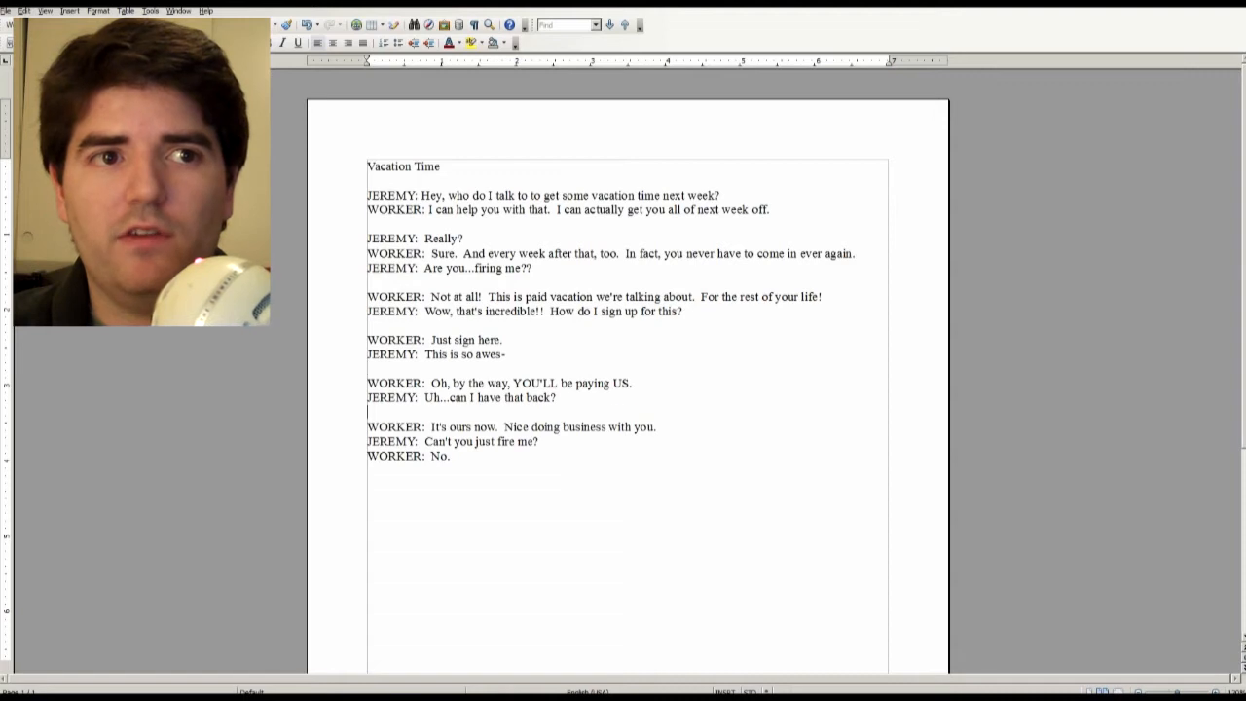
key(Delete)
key(End)
key(Return)
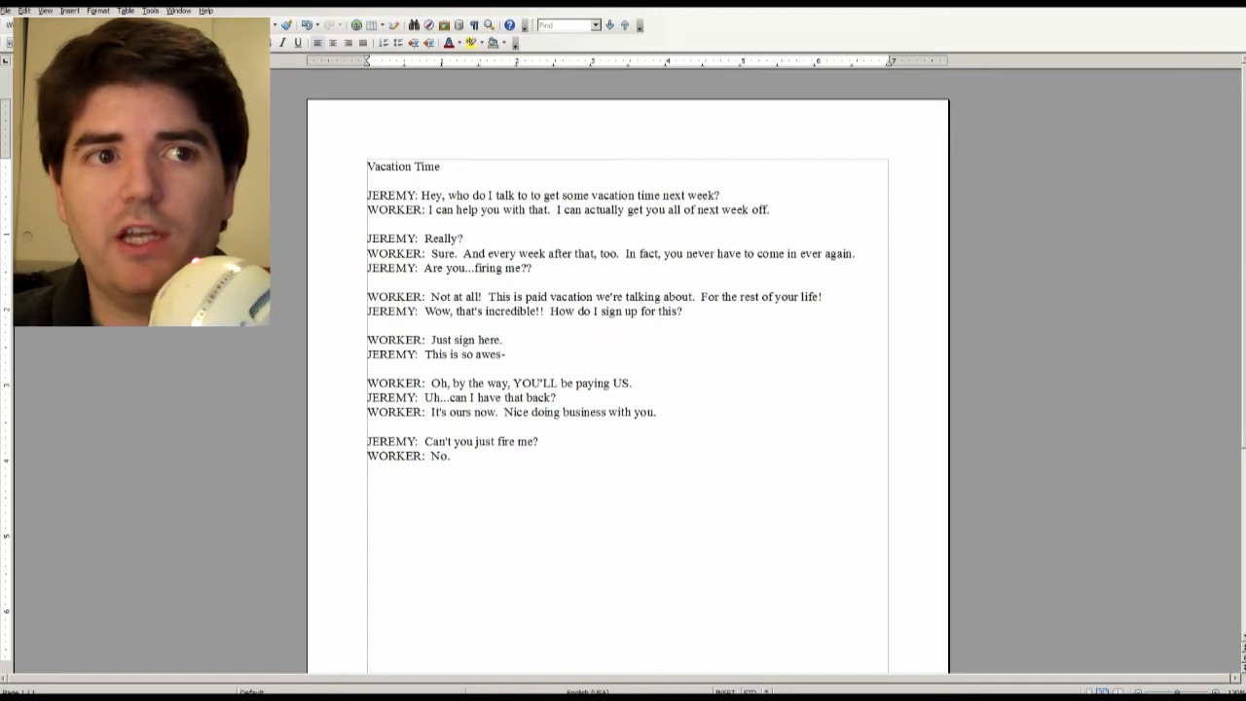
key(alt+Tab)
key(alt+Tab)
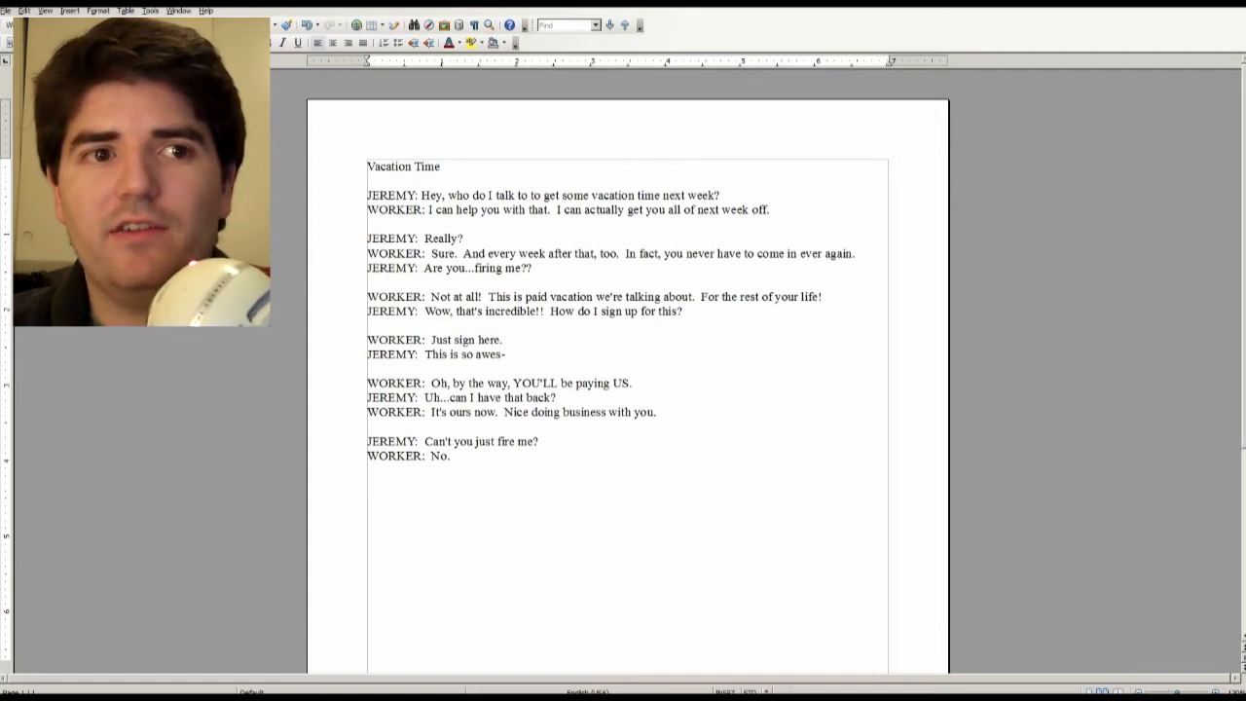
key(alt+Tab)
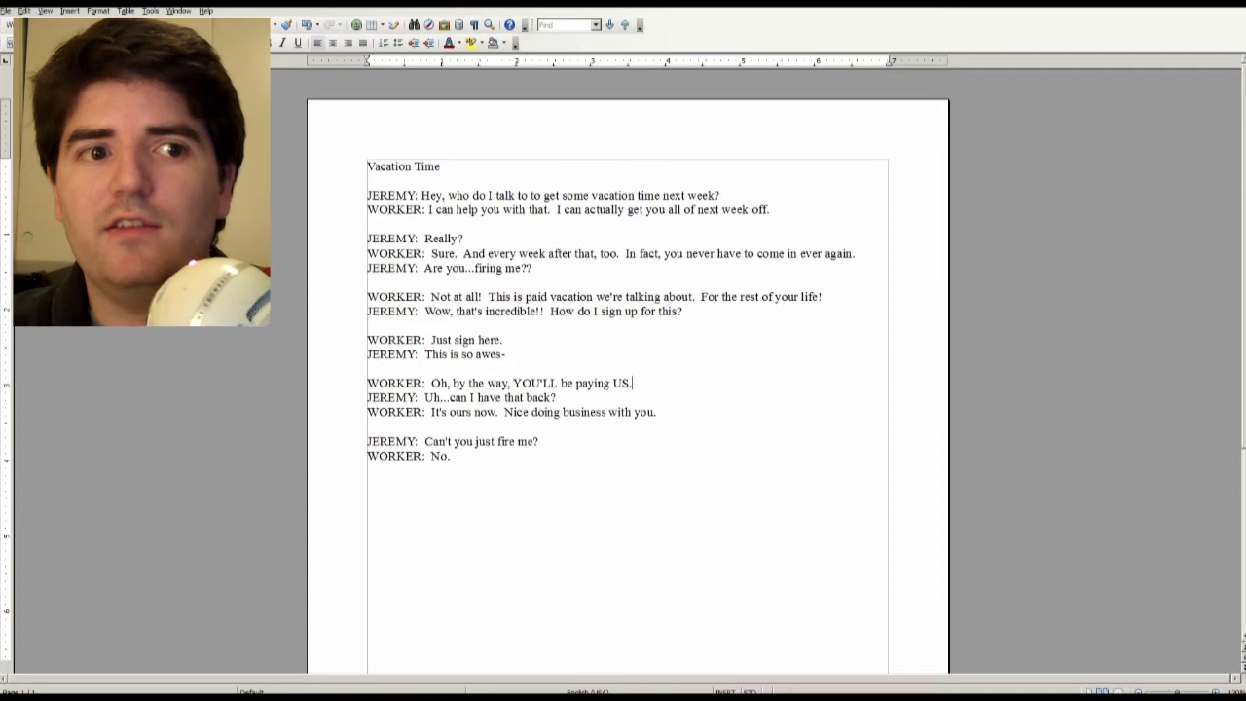
Step: Reword the closing lines to "Can't you just...fire me?" and "Nope!", and add a BONUS exchange starting "What if I just come in to work everyday?"
key(Left)
key(Left)
key(Left)
key(BackSpace)
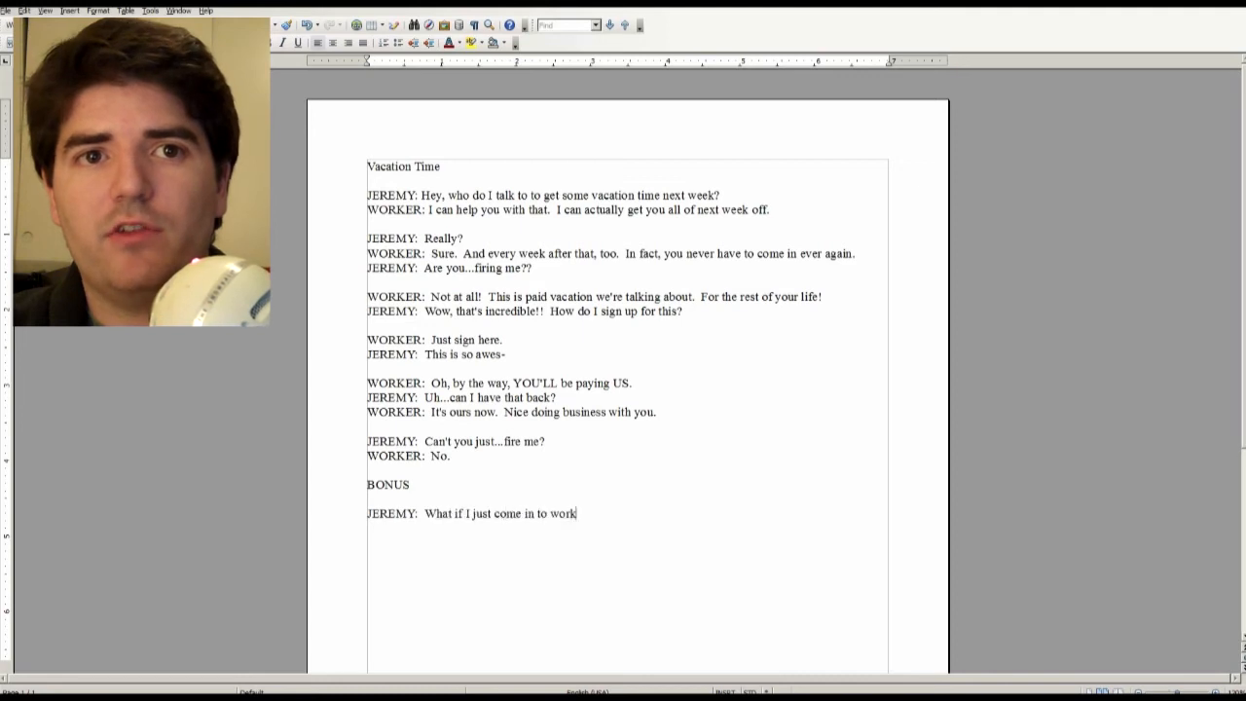
text(ER:  Then you'll be having a very strange vacation.)
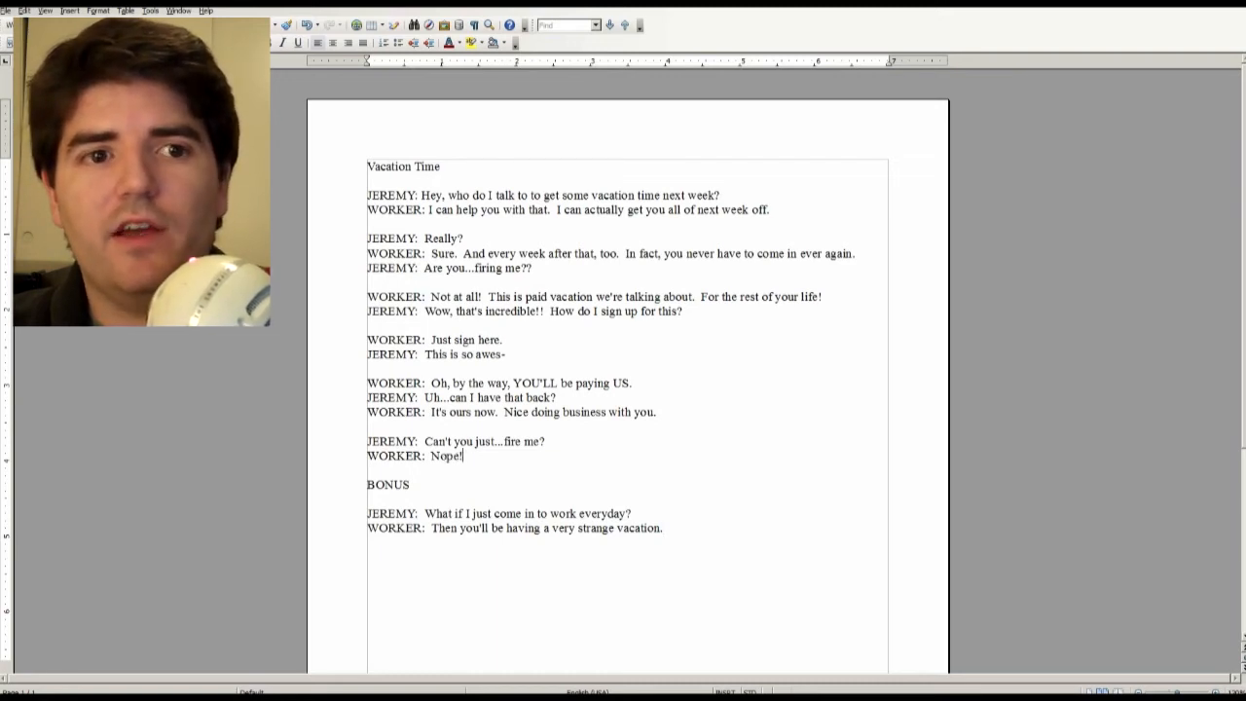
Step: Replace the worker's BONUS reply with "Hey, man, whatever you do on your vacation time is up to you."
drag(431, 527, 664, 527)
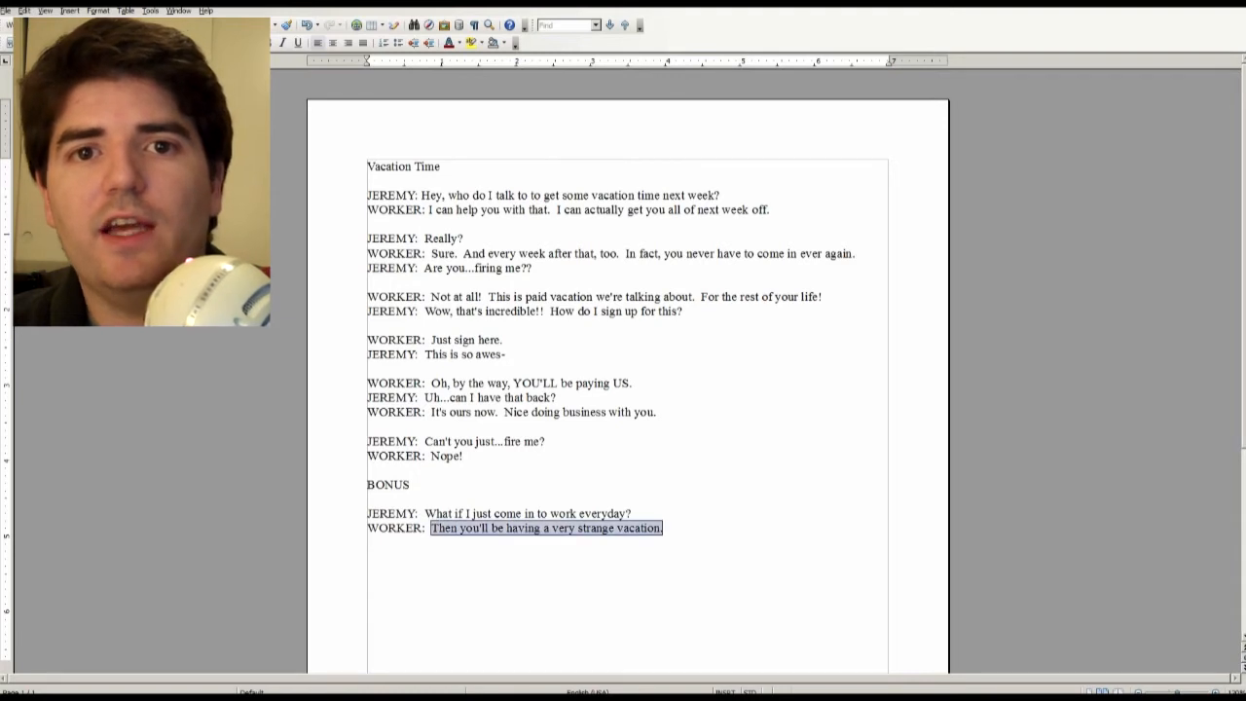
text(Hey, man, whatever you do on your vacation time is up to you.)
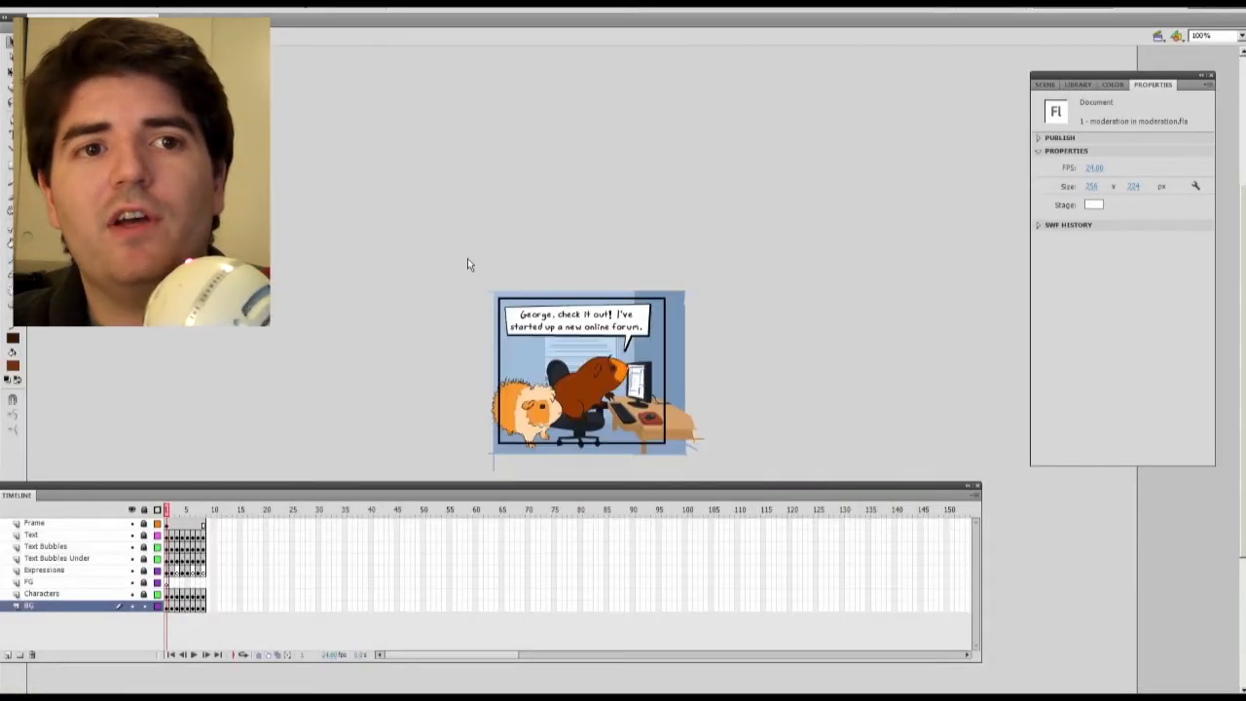
Step: Save the comic document as "2 - vacation time.fla" in the 571-575 folder and locate the script 1.odt in the 576-580 folder
key(ctrl+shift+s)
key(Return)
key(ctrl+o)
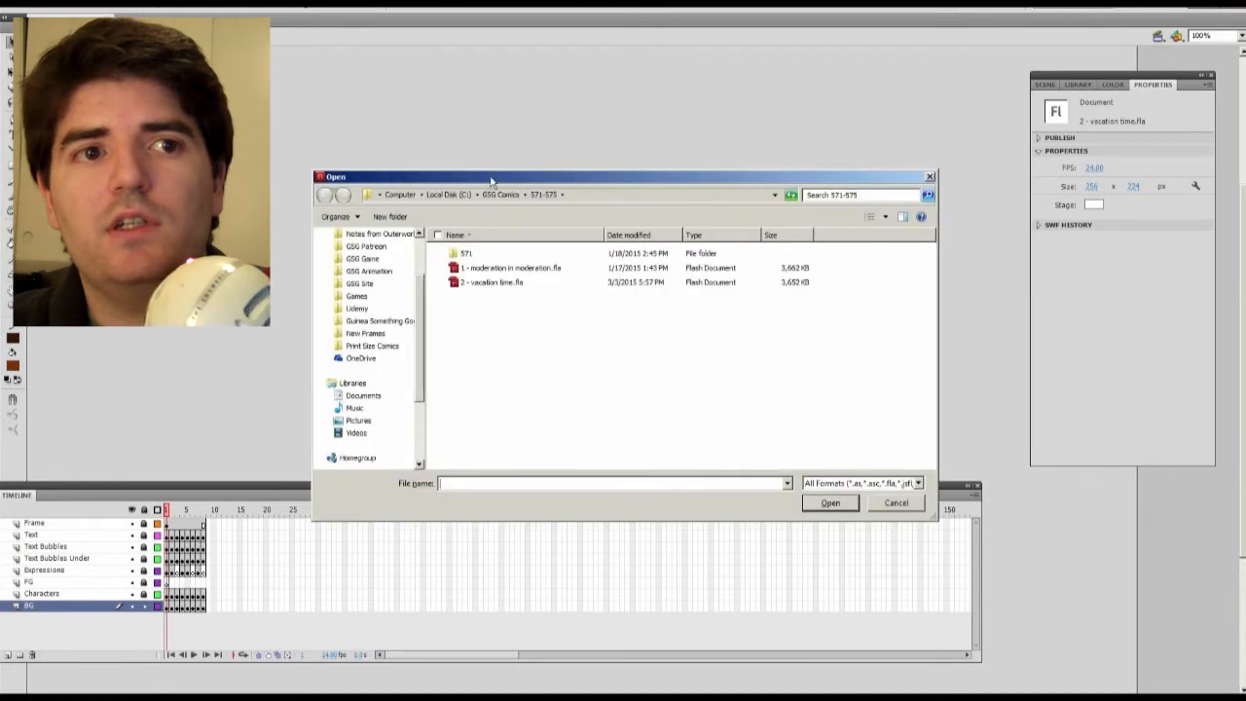
click(492, 268)
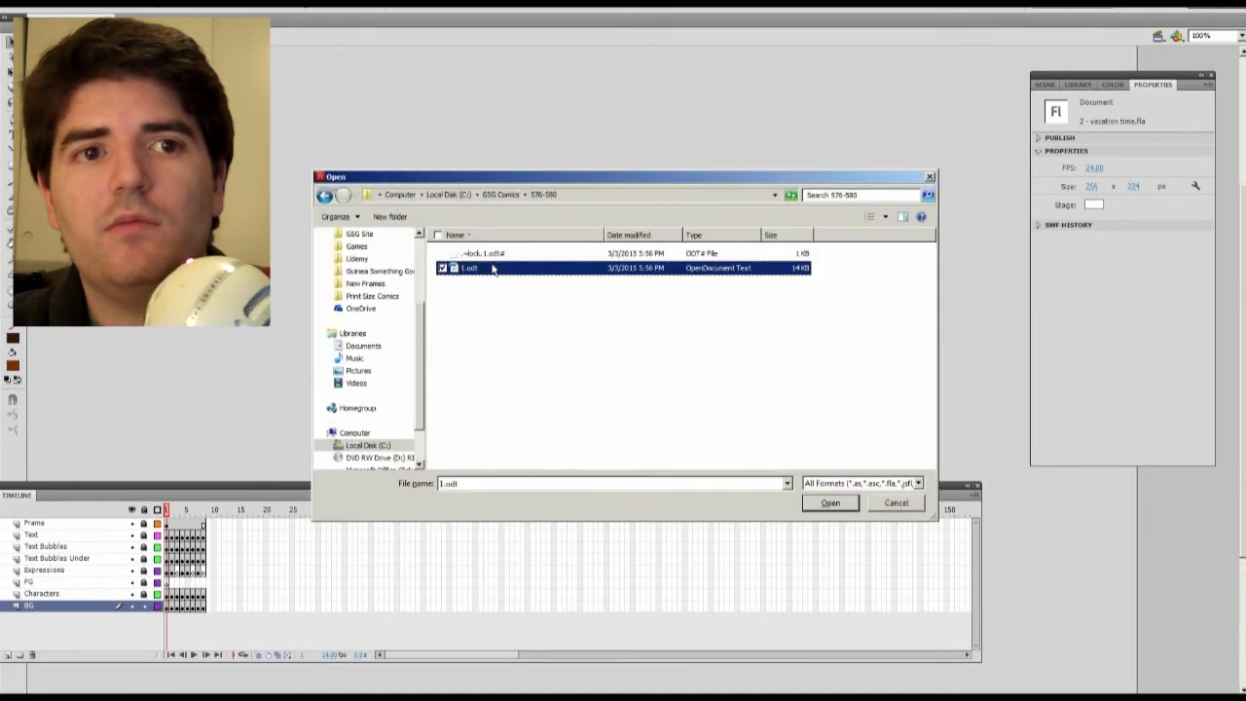
Step: Switch to the script in OpenOffice Writer and save it in the 571-575 folder under a name beginning "1 - vac"
key(alt+Tab)
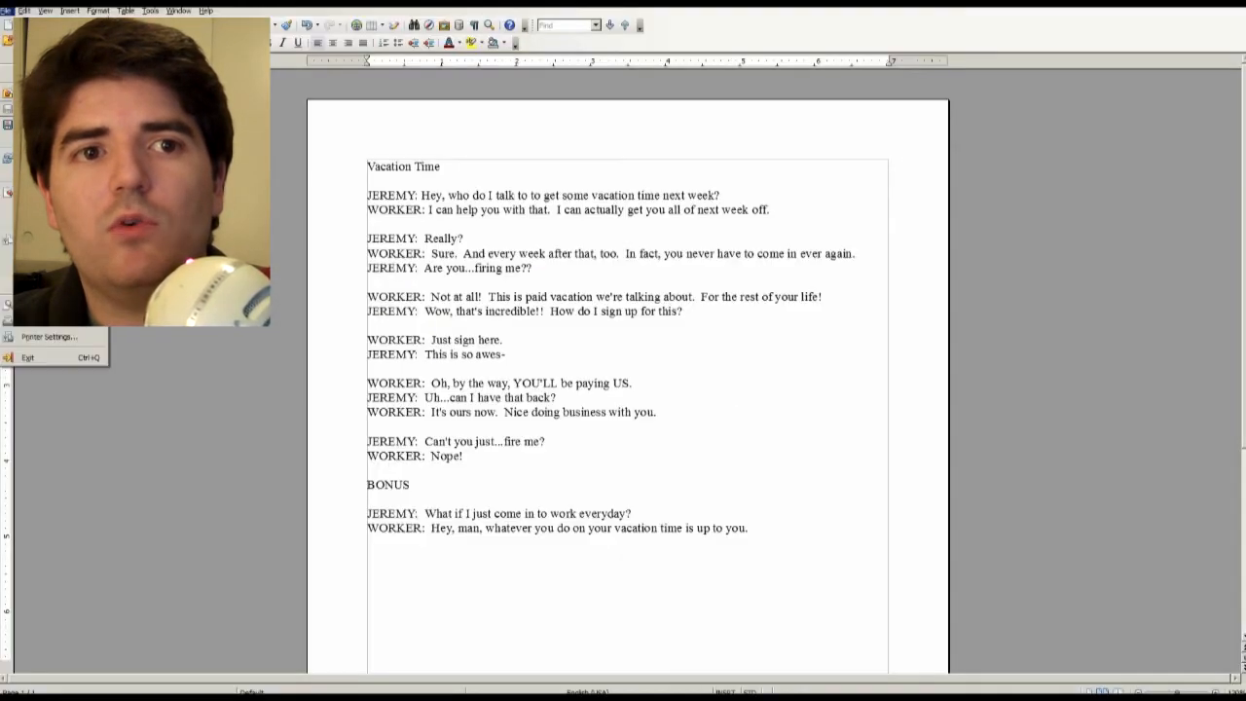
key(ctrl+shift+s)
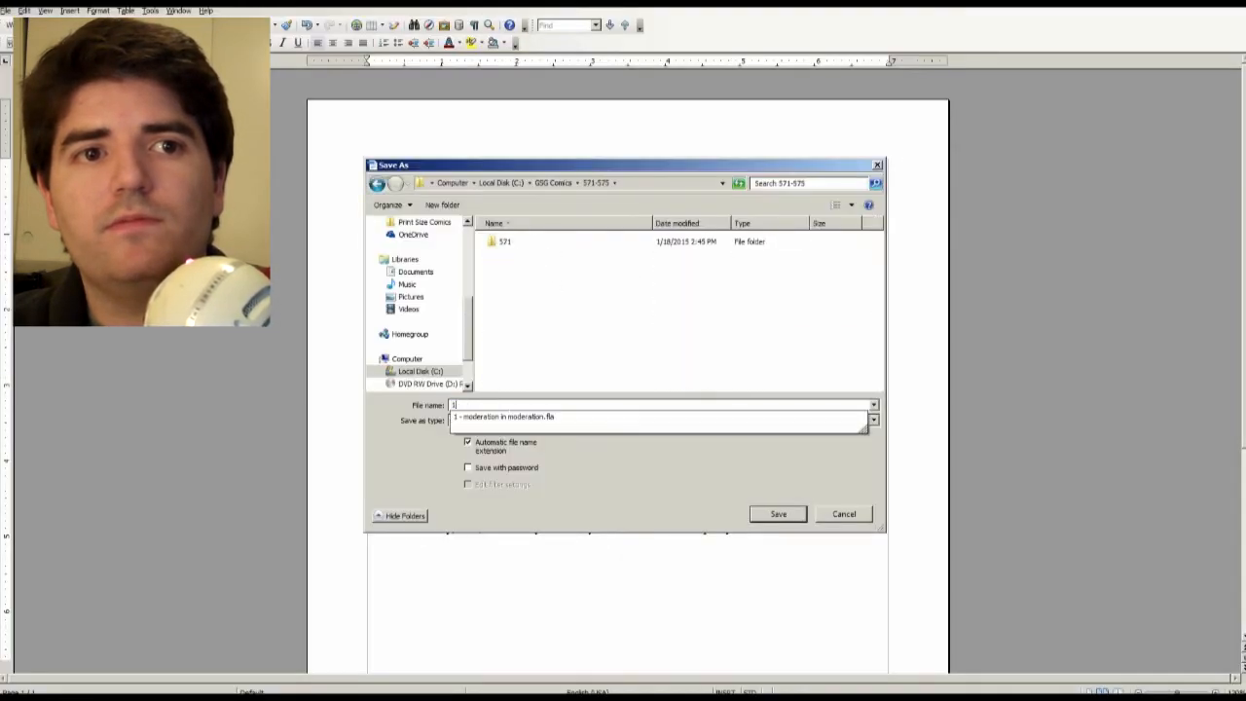
text(1 - vac)
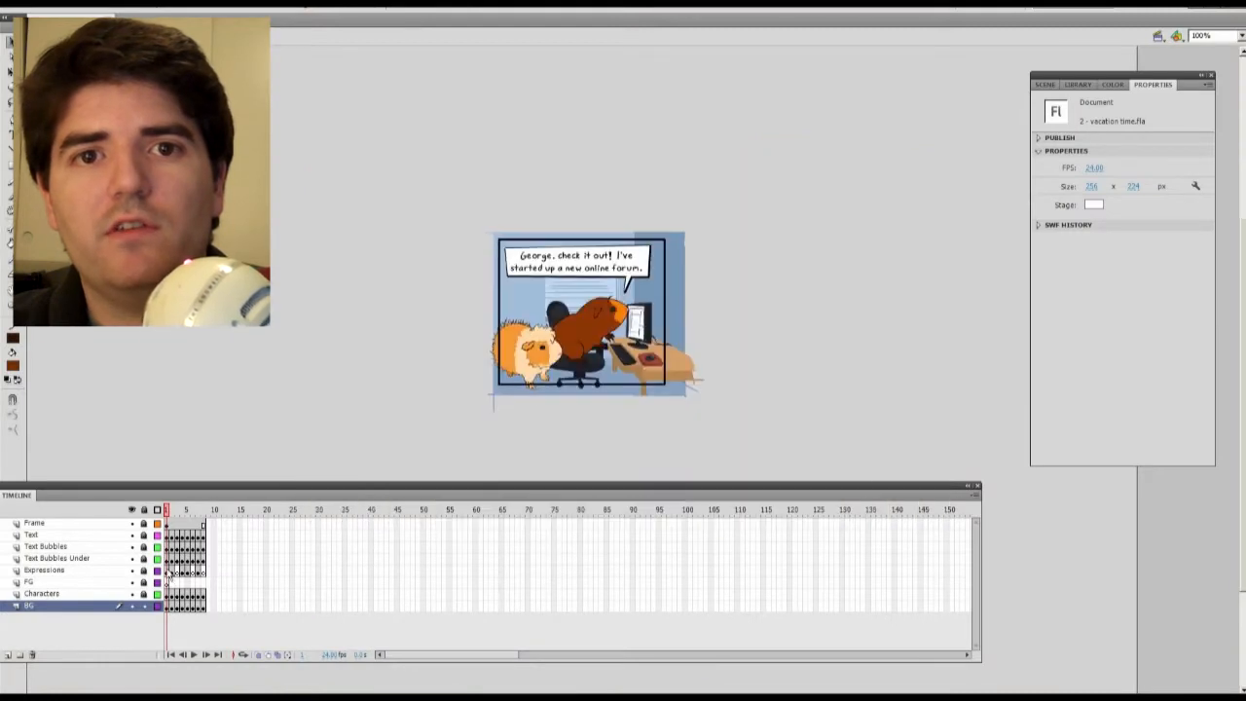
Step: Turn on Edit Multiple Frames and delete the old artwork from all frames of the BG and Characters layers
right_click(44, 607)
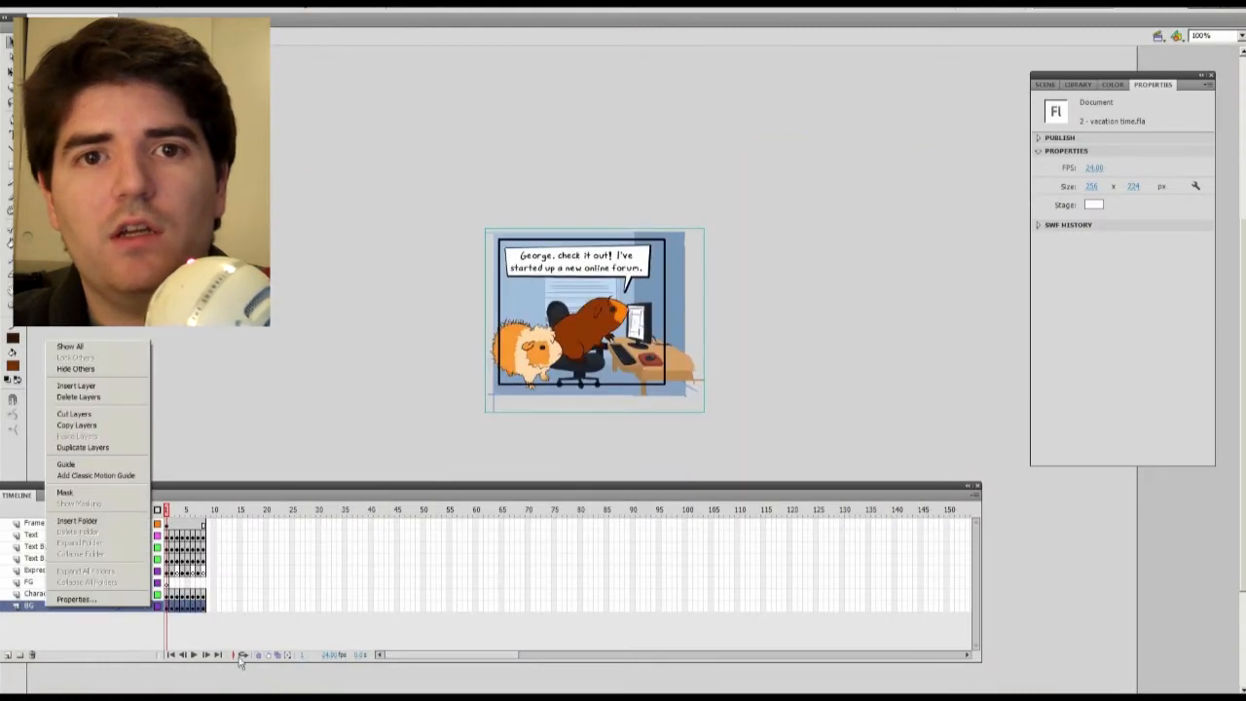
click(278, 654)
key(ctrl+a)
key(Delete)
click(144, 594)
key(ctrl+a)
key(Delete)
Step: Unlock the Expressions, Text Bubbles Under and Text Bubbles layers and delete everything on them across all frames
click(144, 571)
click(144, 559)
key(ctrl+a)
key(Delete)
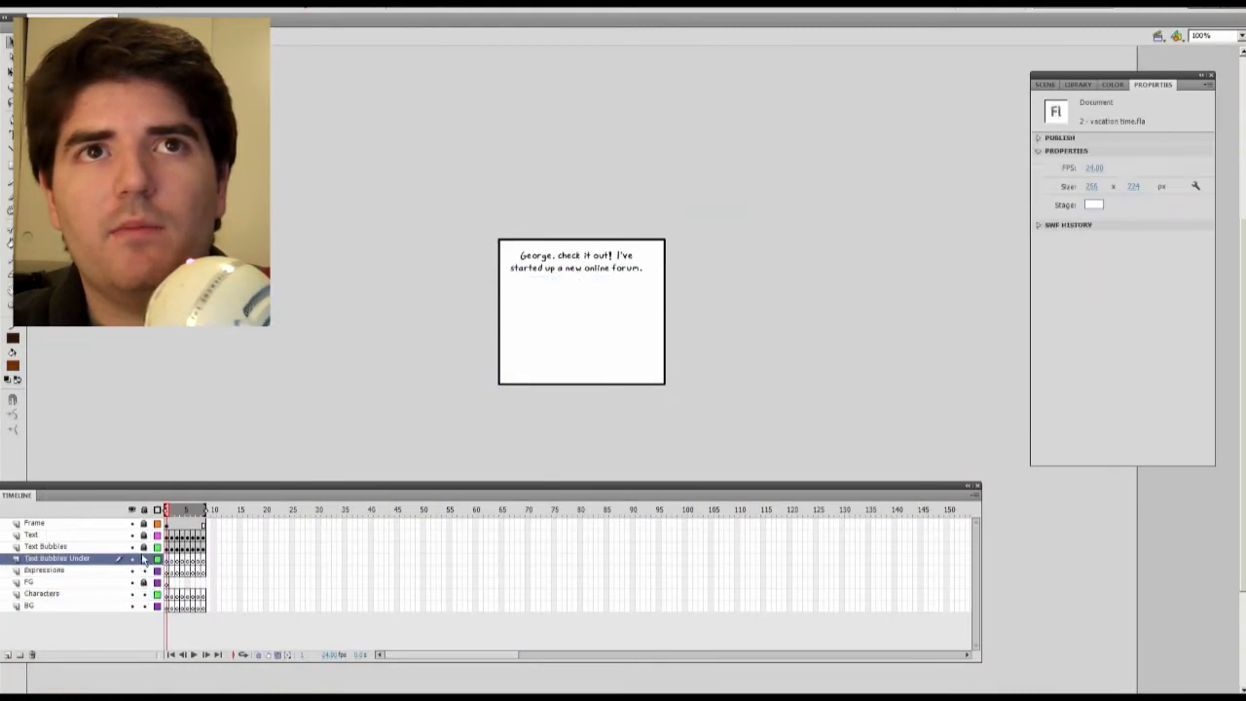
click(144, 547)
key(ctrl+a)
key(Delete)
Step: Replace the first panel's text with "Hey, who do I talk to to get some vacation time next week?"
ctrl+click(590, 283)
ctrl+click(638, 374)
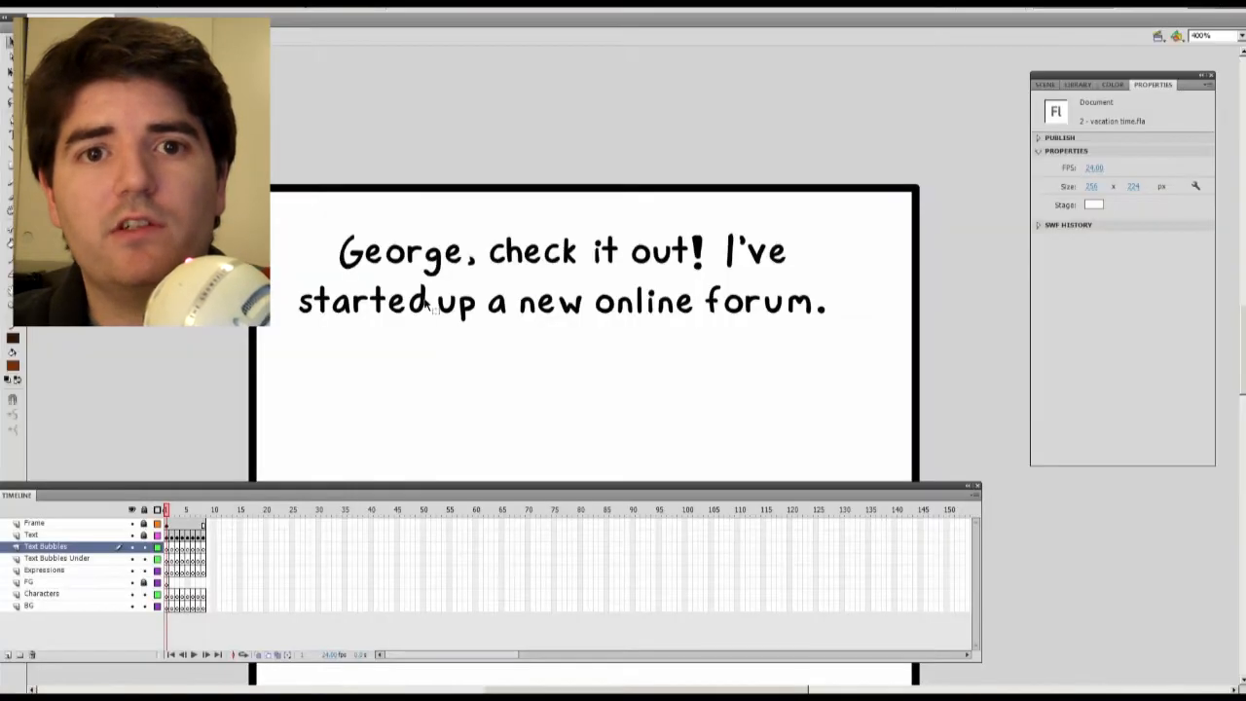
click(423, 308)
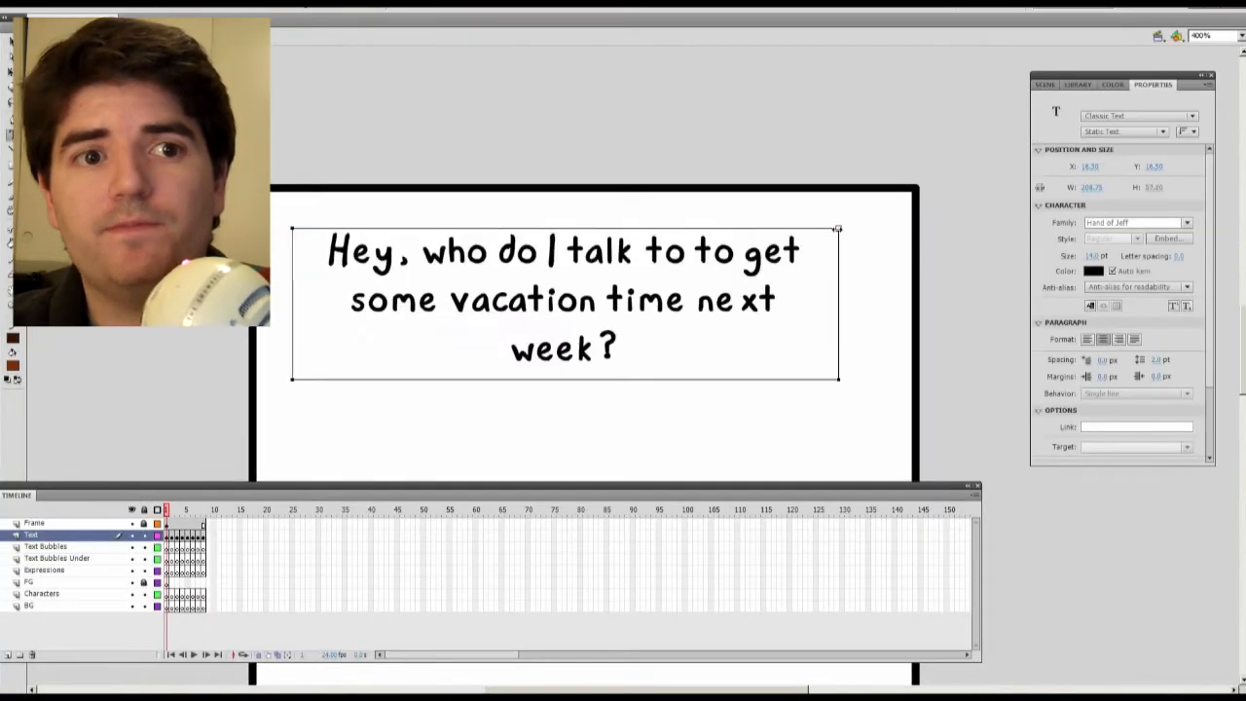
key(Escape)
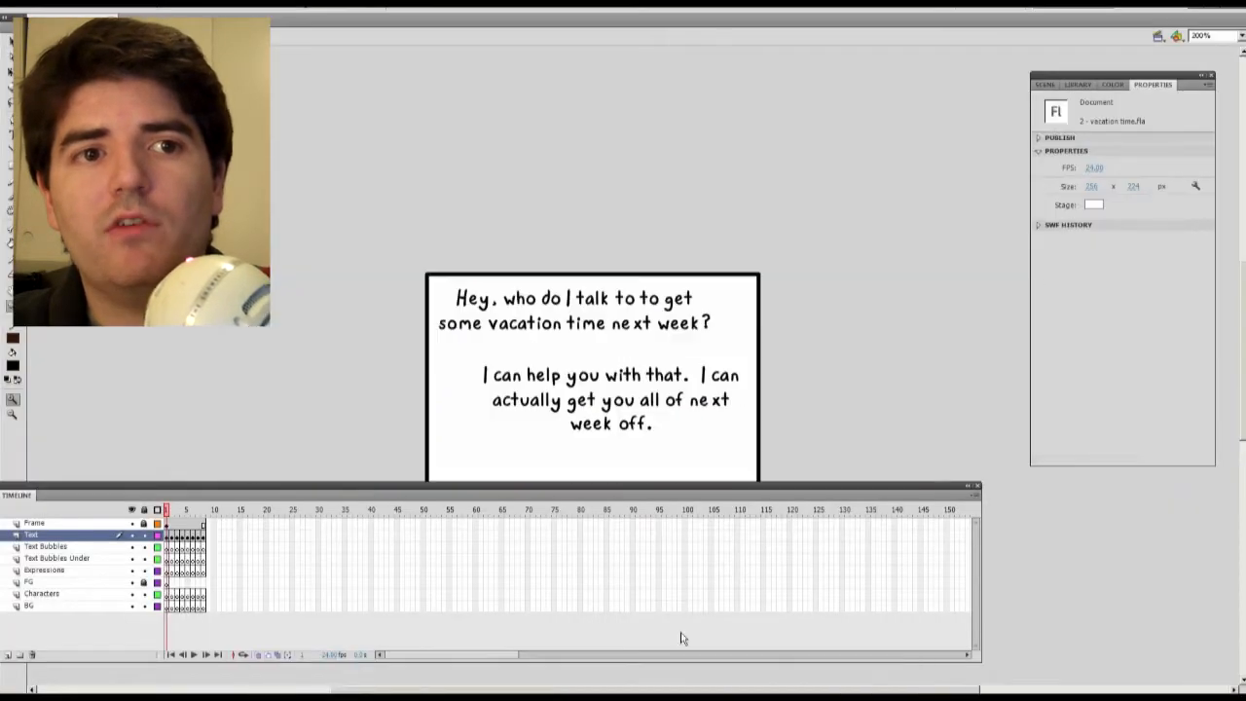
Step: Lay out the remaining script lines as text in the panels and replace "Nope!" with "Yeah, if we were stupid."
click(723, 375)
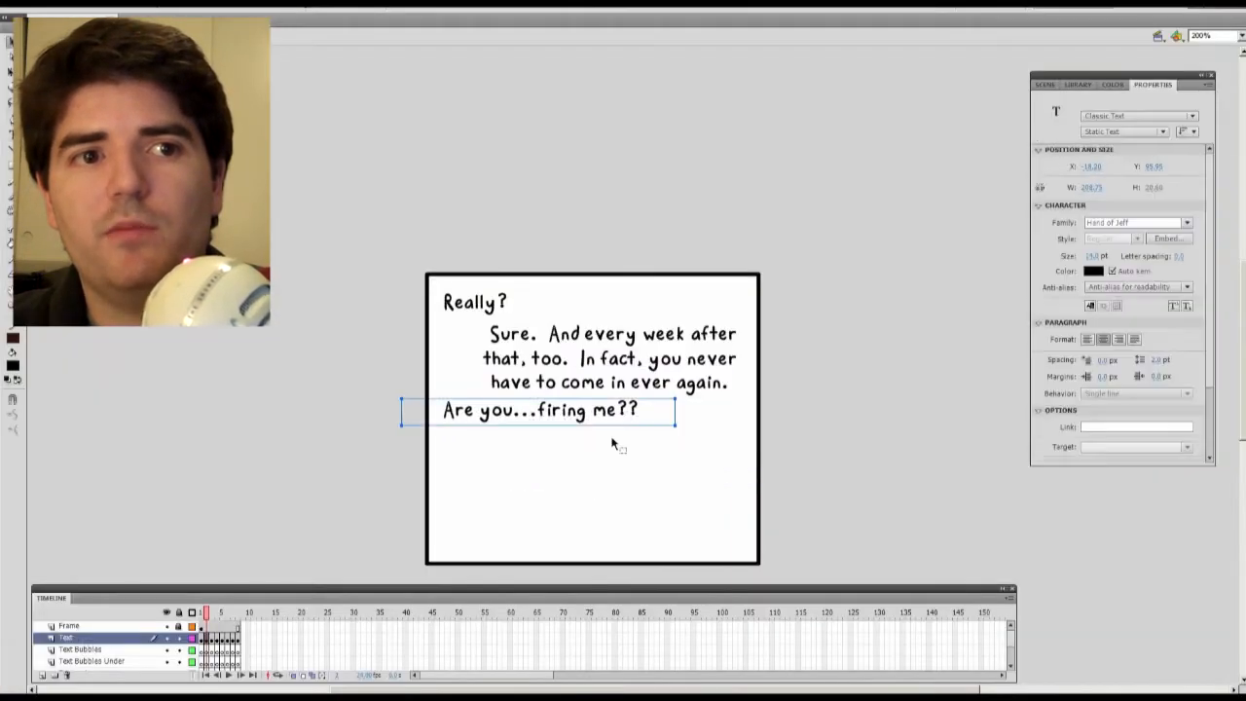
key(Escape)
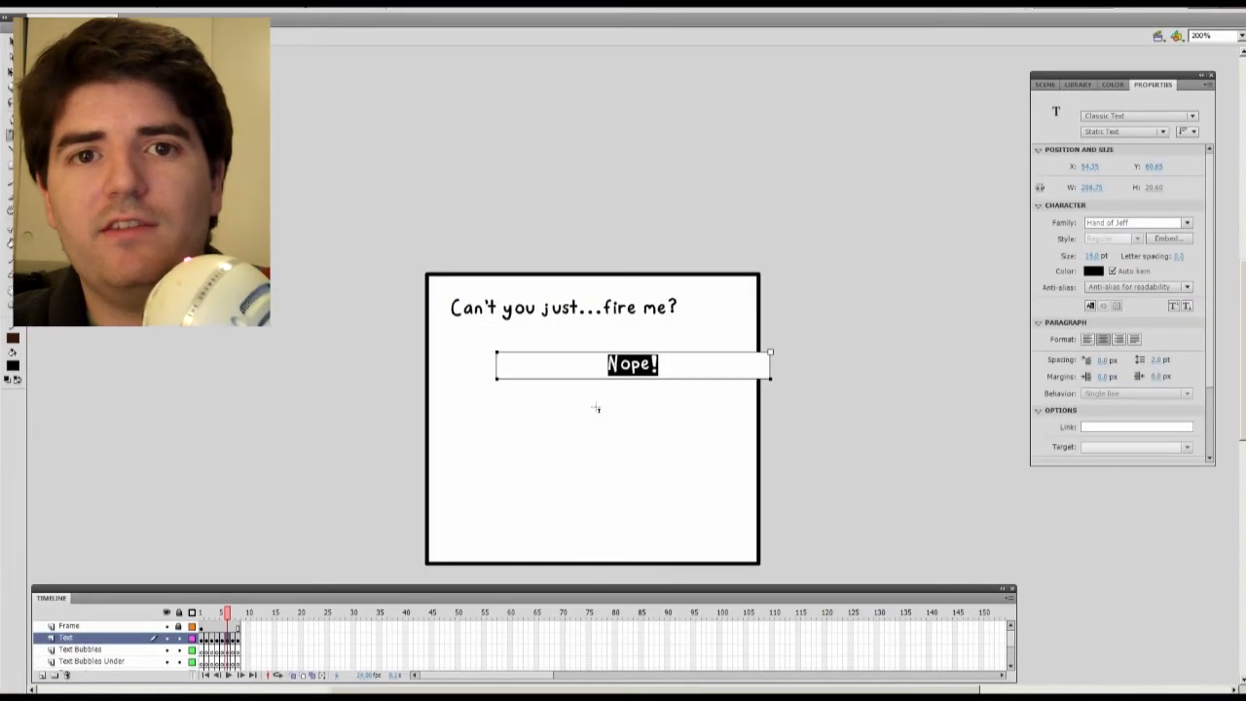
text(Yeah, if we were stupid.)
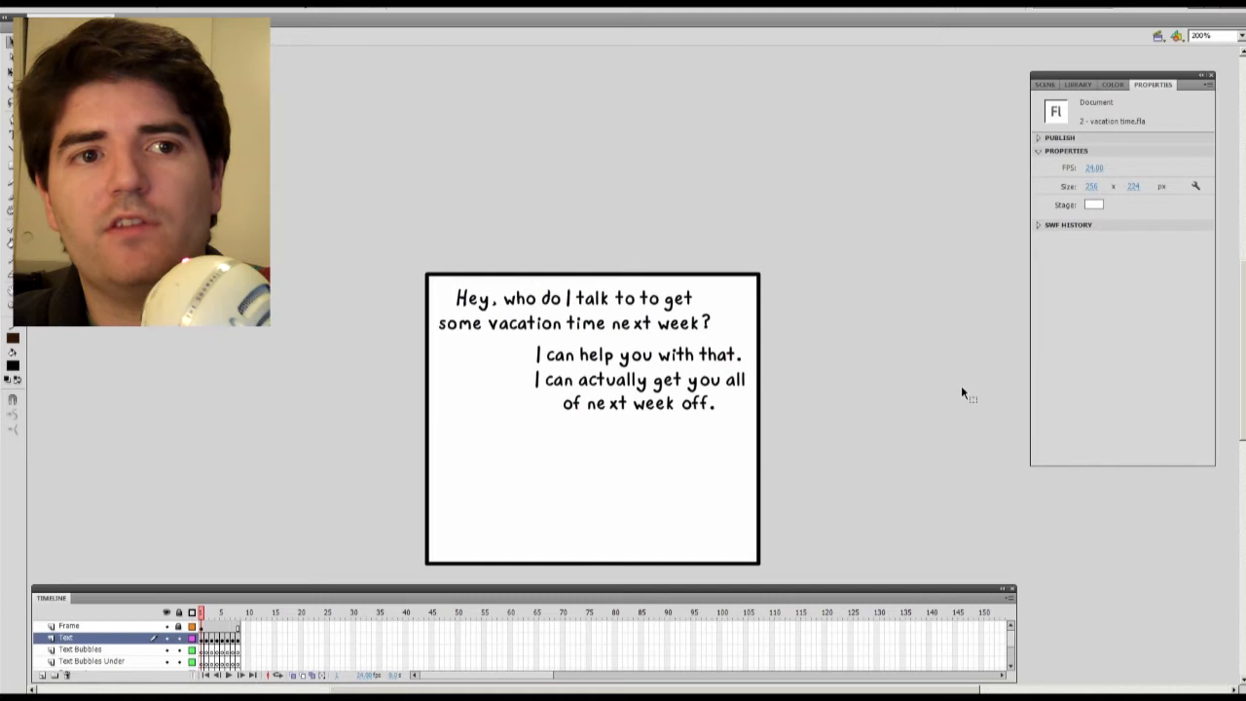
Step: Step forward through the frames to review the dialogue layout in each panel
key(period)
key(period)
key(period)
key(period)
key(period)
key(period)
key(period)
key(period)
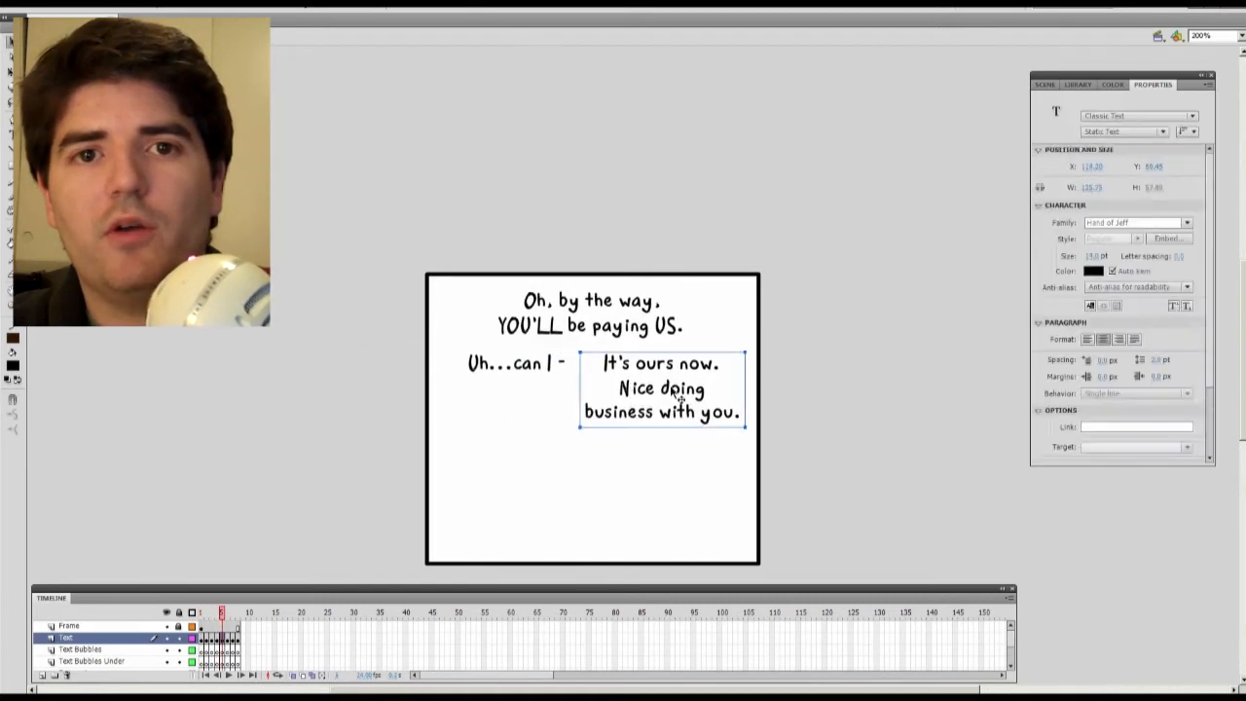
Step: Shift the fifth panel's dialogue slightly within the frame and change the sixth panel's reply to "Sure, if we were stupid."
click(718, 466)
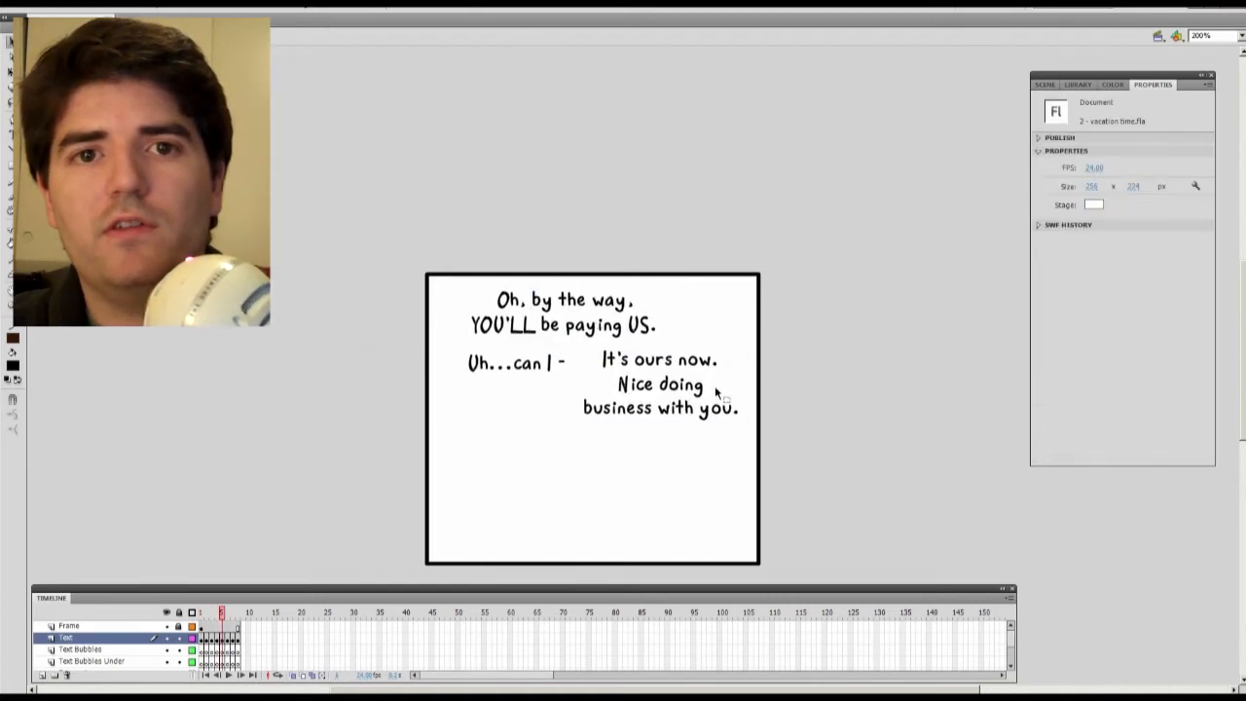
key(period)
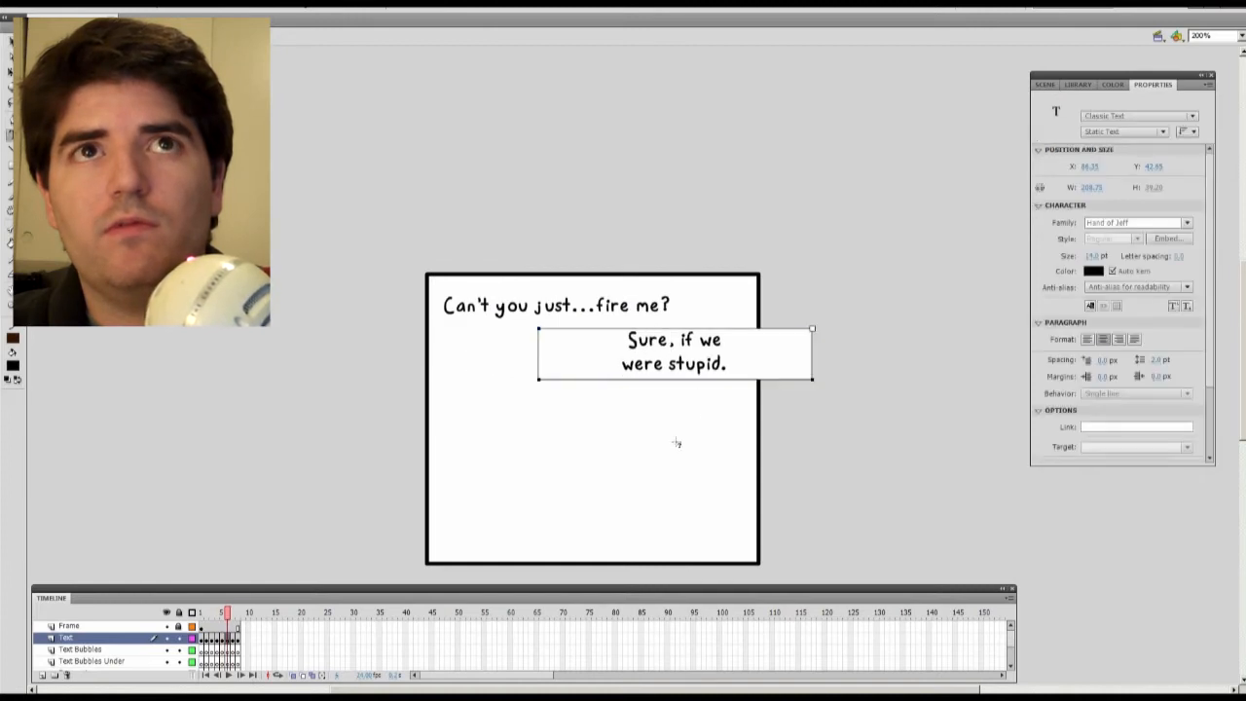
click(676, 440)
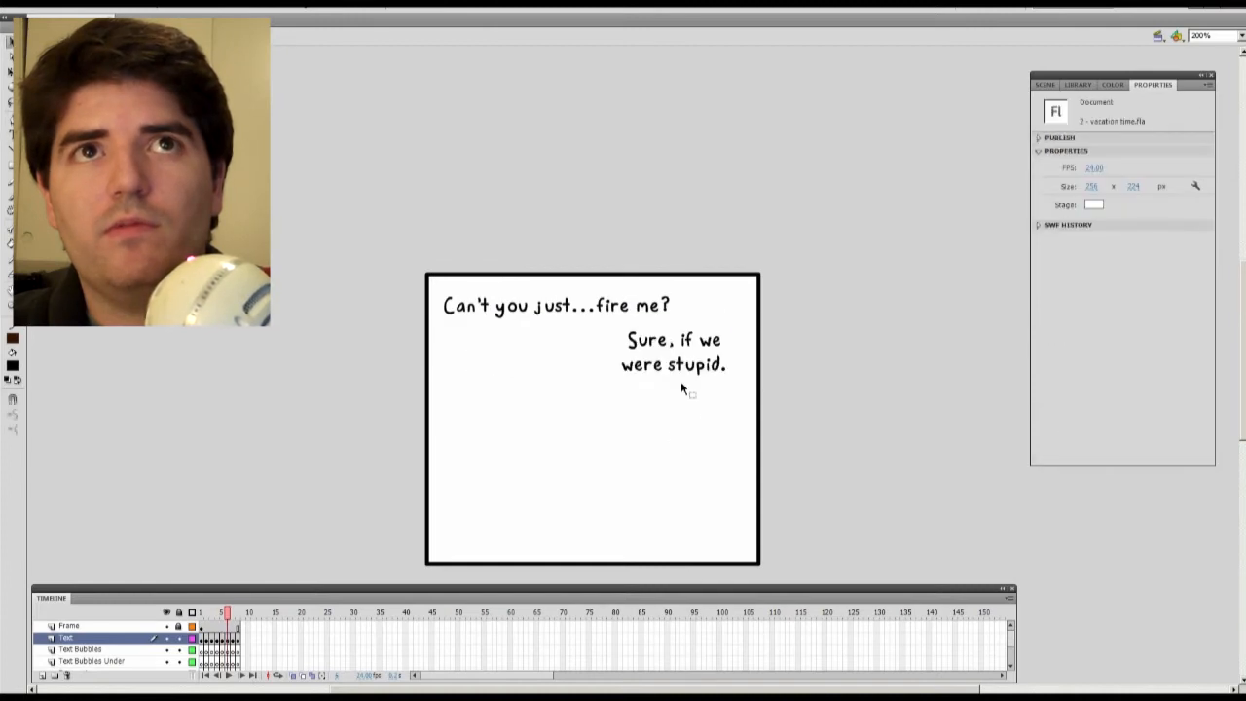
Step: Read the panels' dialogue back and forth to check how the whole comic flows
key(comma)
key(comma)
key(comma)
key(comma)
key(comma)
key(period)
key(period)
key(period)
key(period)
key(period)
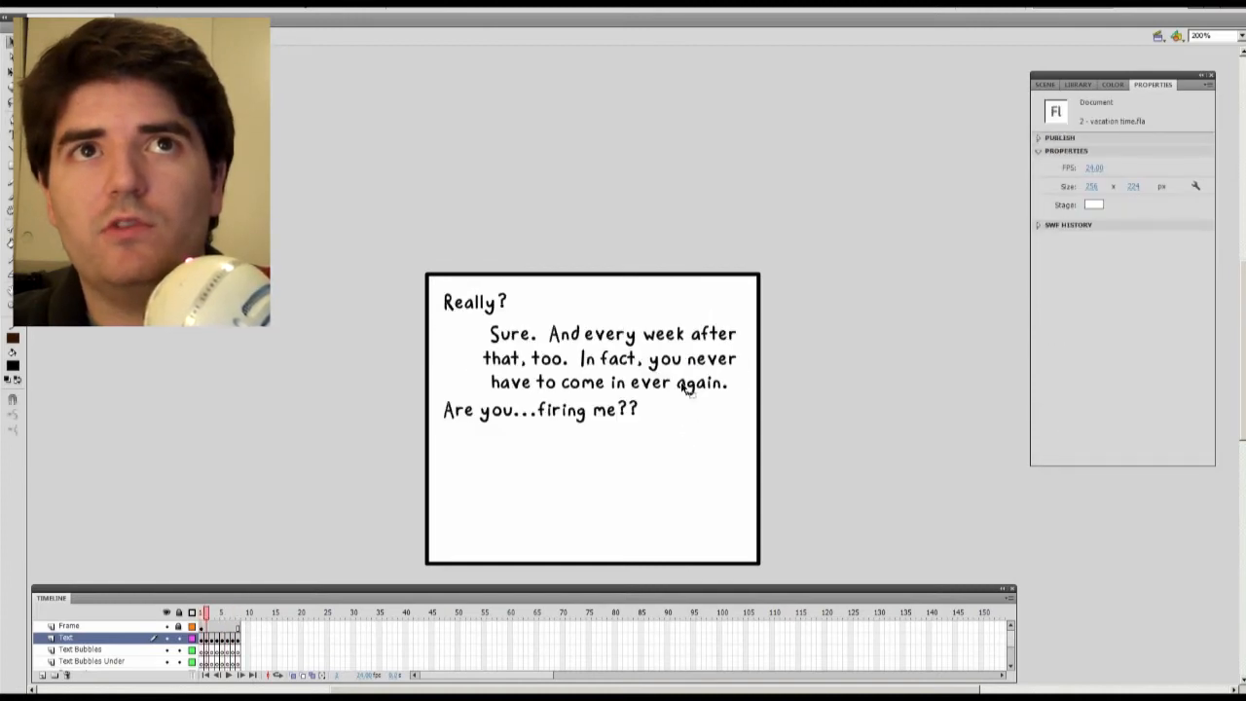
key(comma)
key(comma)
key(comma)
key(comma)
key(comma)
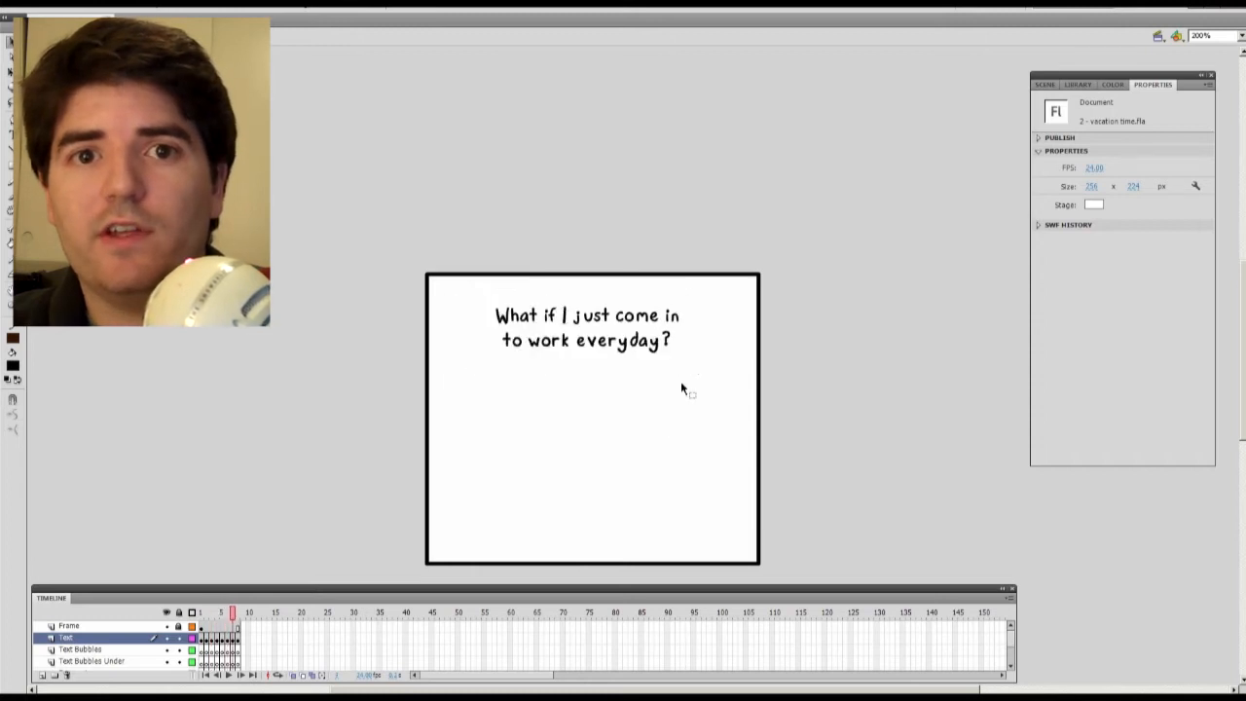
Step: Find Jeremy Symbol in the library, place an instance on the first panel's stage and cut it
click(1077, 84)
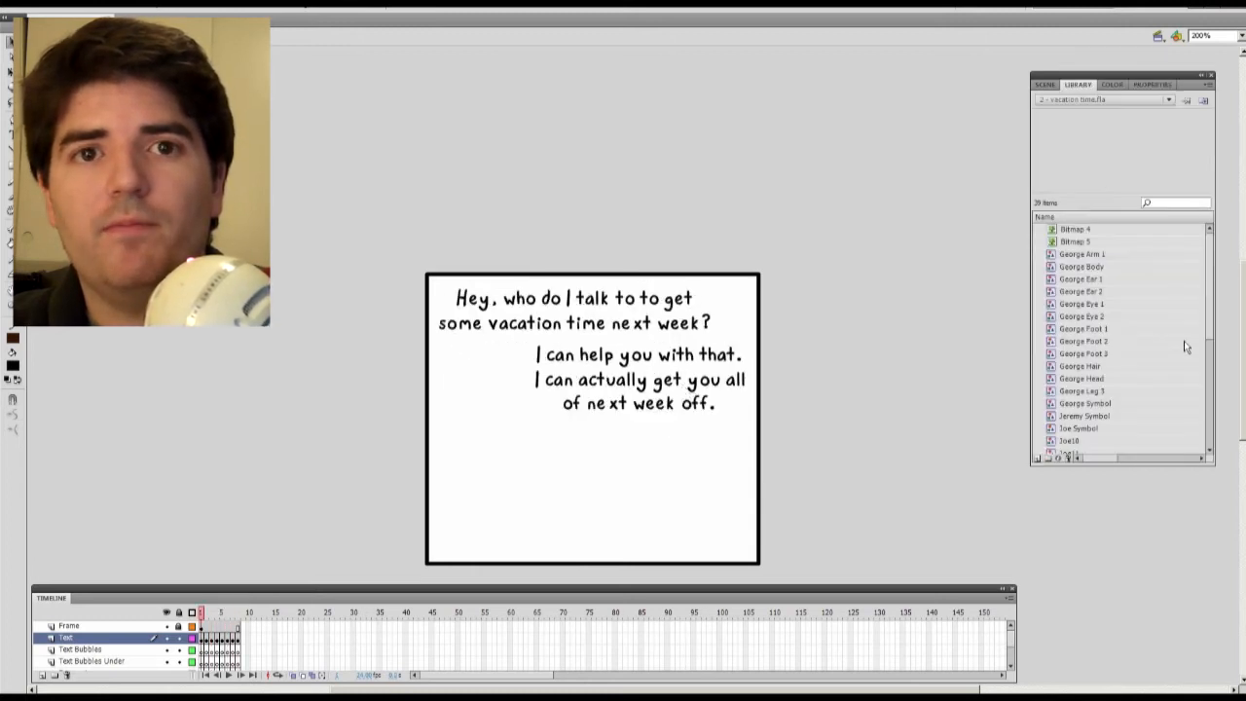
scroll(1103, 339, down, 5)
click(1103, 339)
drag(1084, 300, 558, 487)
key(ctrl+x)
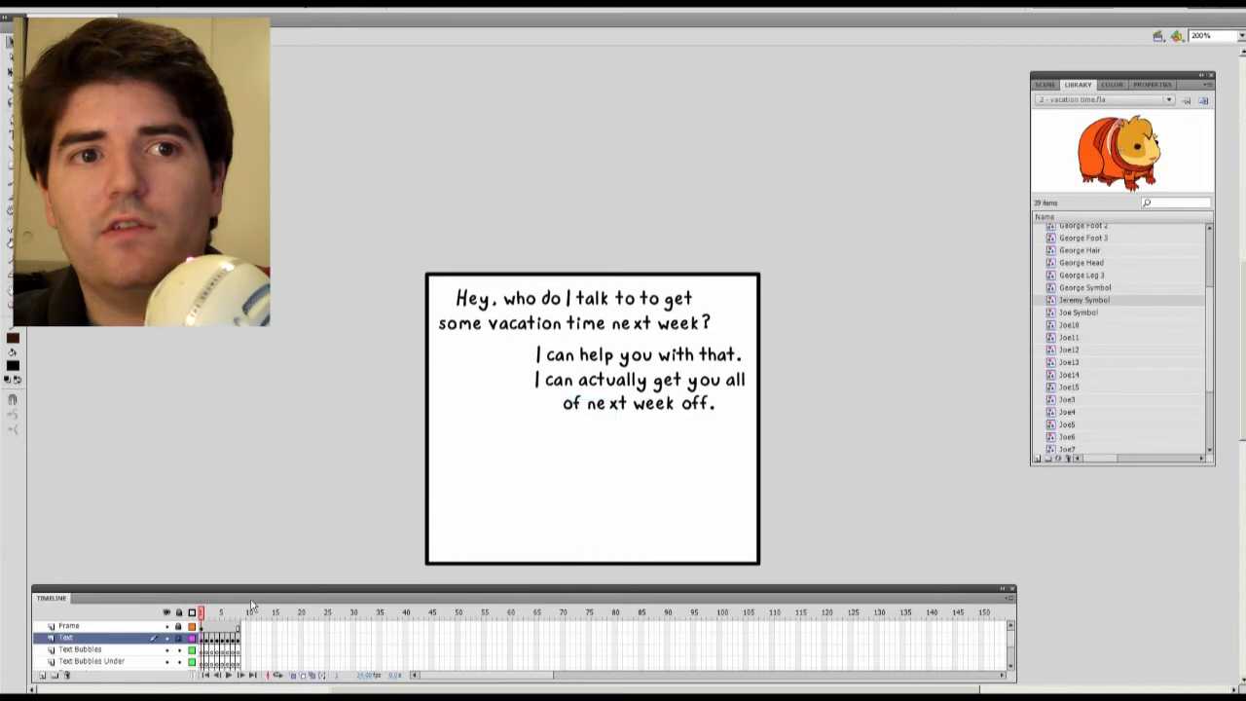
Step: Enlarge the timeline to show all layers, and lock every layer except Characters, making it the active layer
drag(249, 598, 254, 525)
drag(254, 610, 254, 674)
alt+click(183, 625)
click(117, 625)
Step: Paste the cut character onto the Characters layer and position it in the lower left of the first panel
key(ctrl+v)
drag(749, 334, 797, 239)
drag(711, 263, 630, 378)
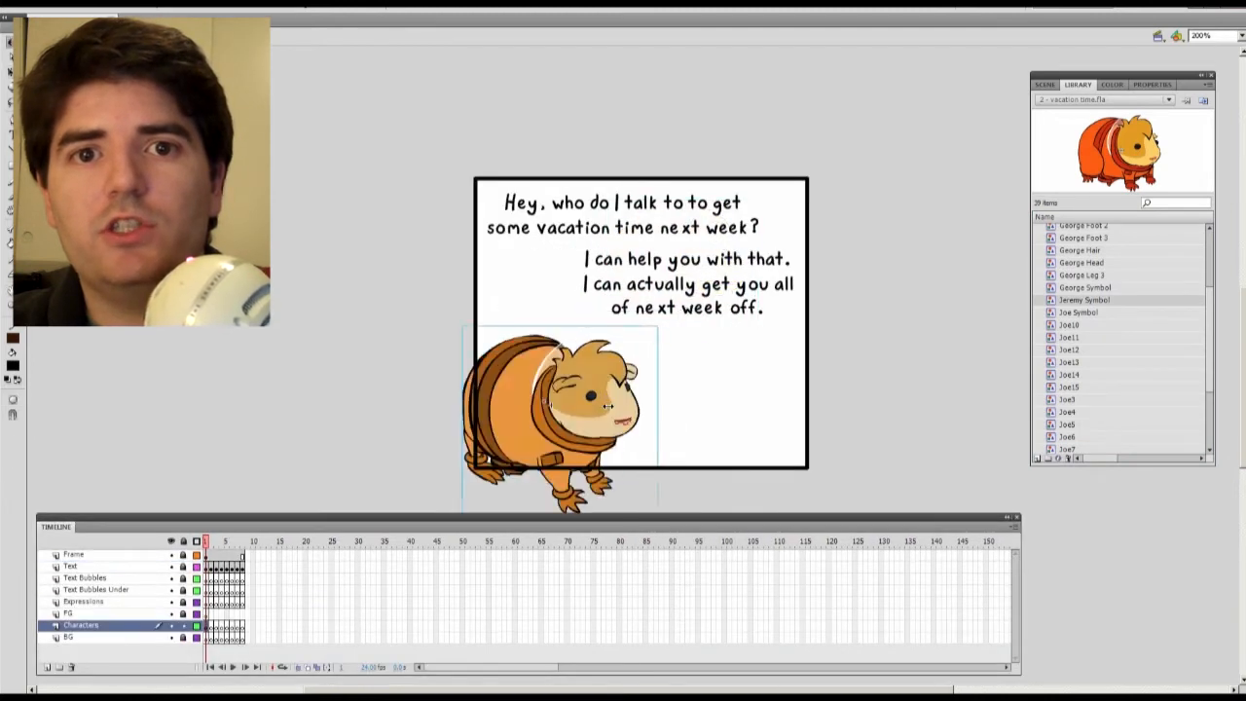
Step: Pose and rotate the Jeremy character on the Characters layer in panels two to six, beneath the dialogue
key(period)
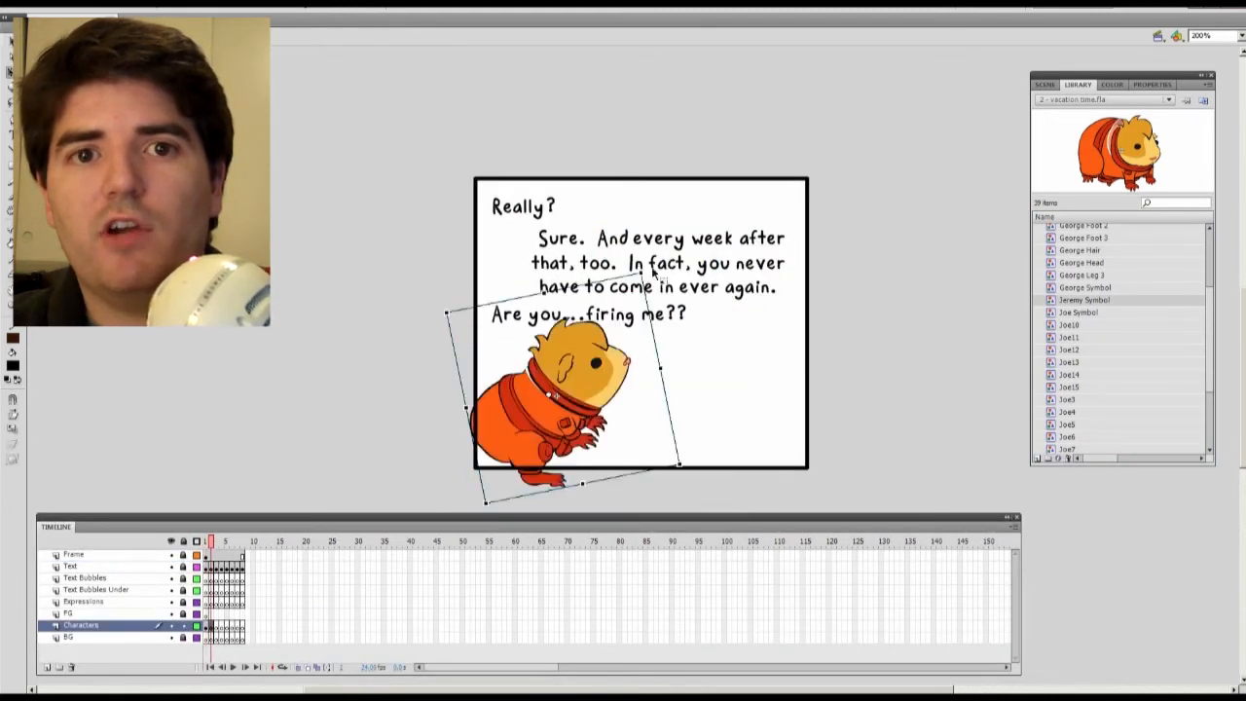
key(period)
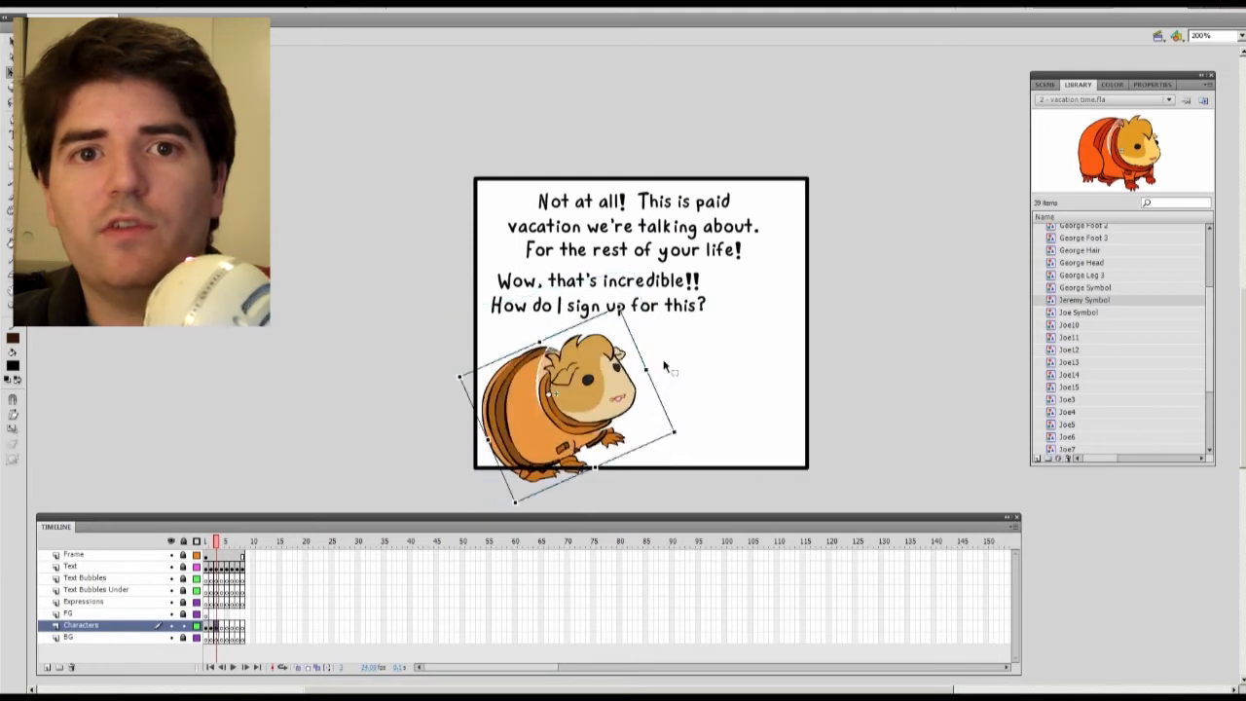
key(period)
key(period)
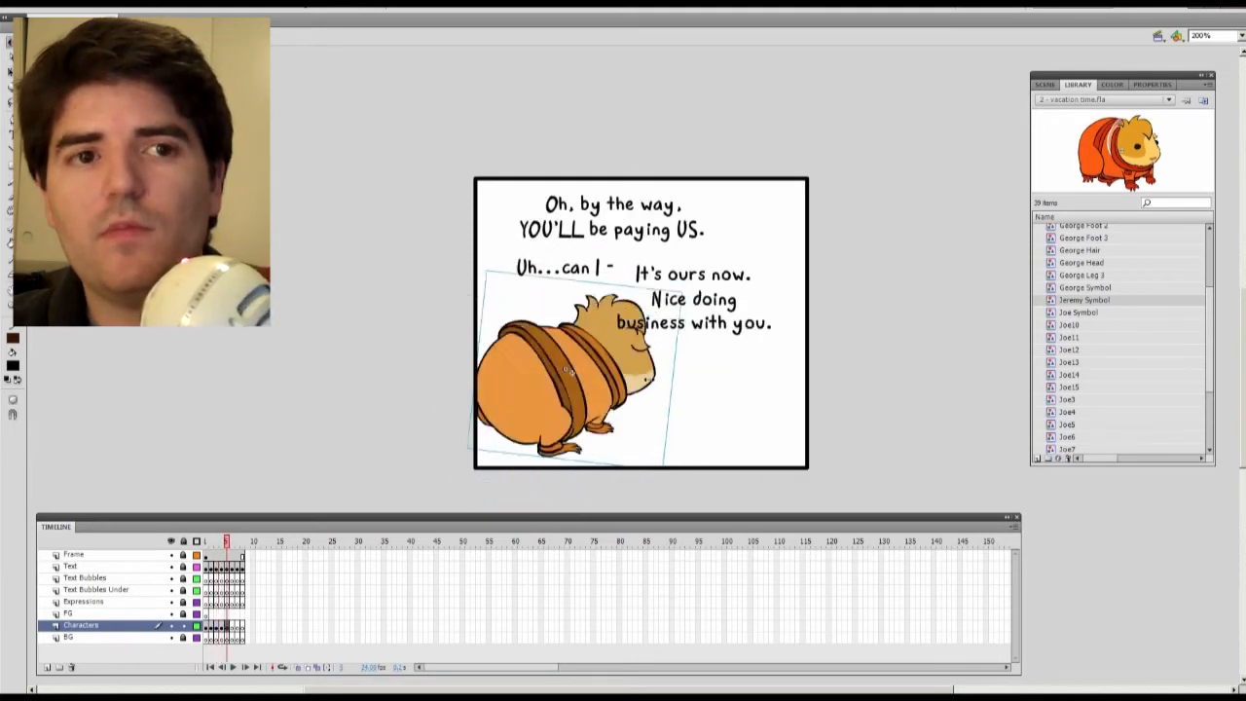
key(period)
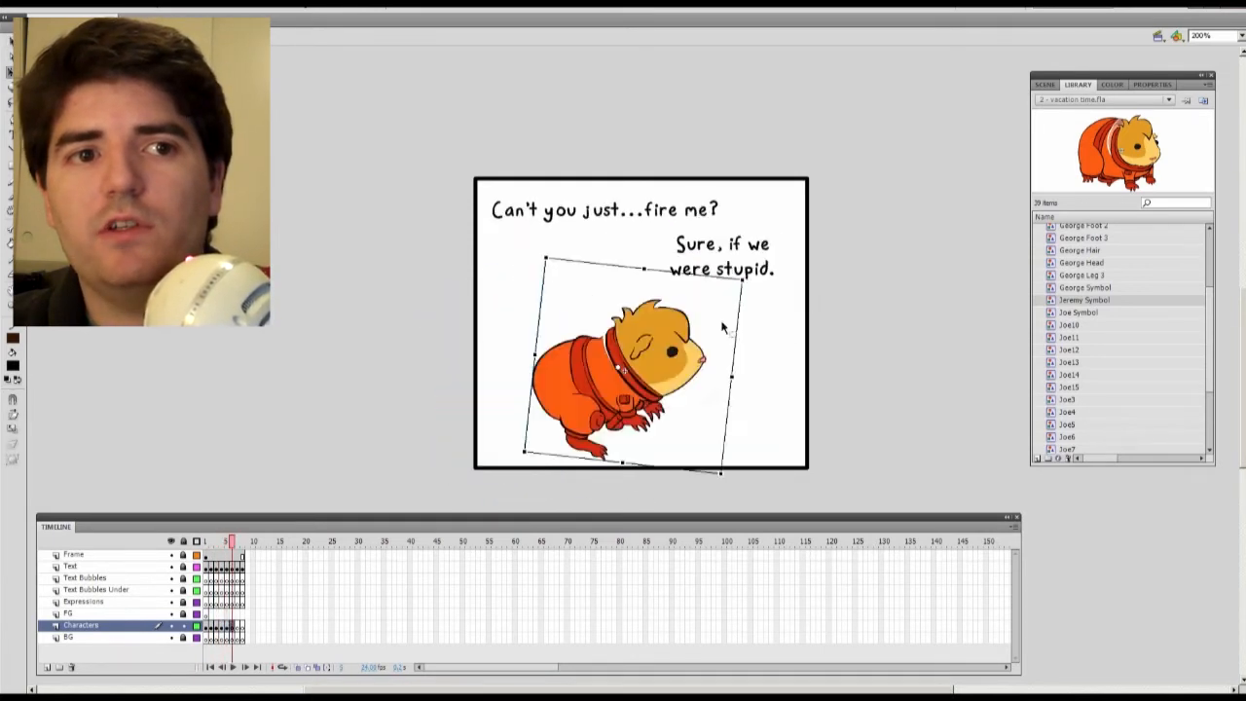
Step: Edit Jeremy's symbol in place in the third panel and recolour the suit bright orange and the paws red
key(Return)
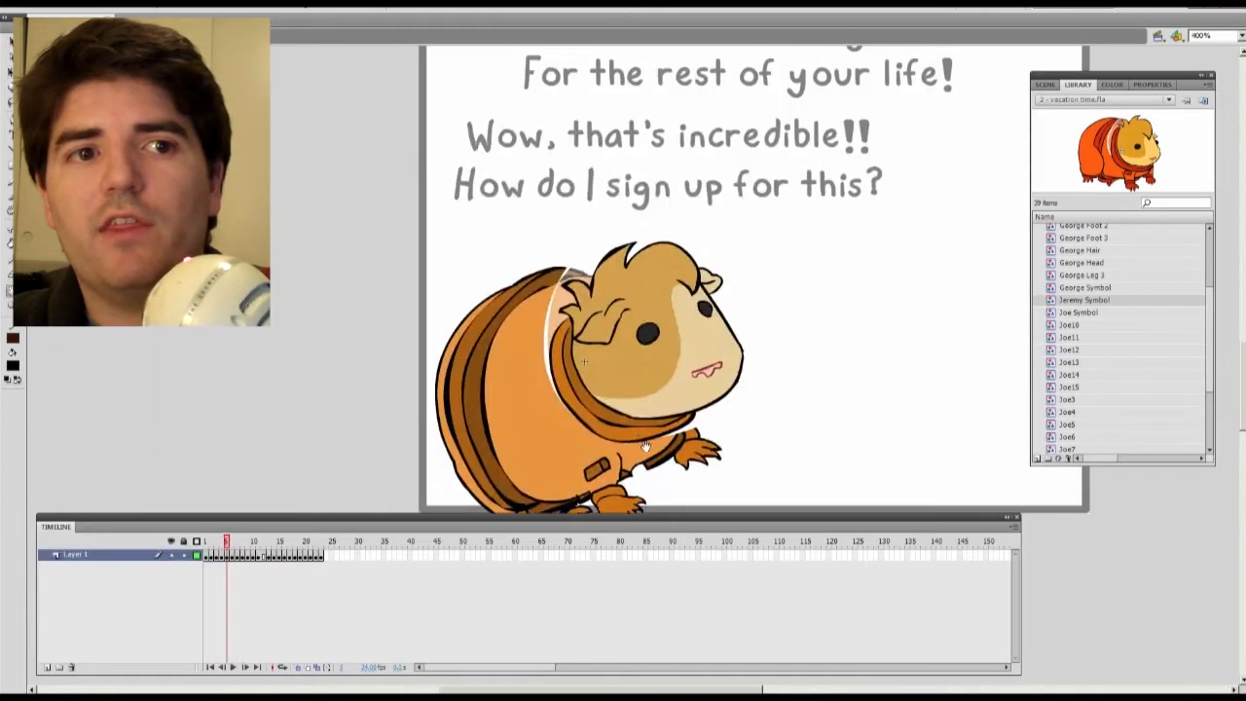
scroll(649, 312, down, 2)
click(523, 420)
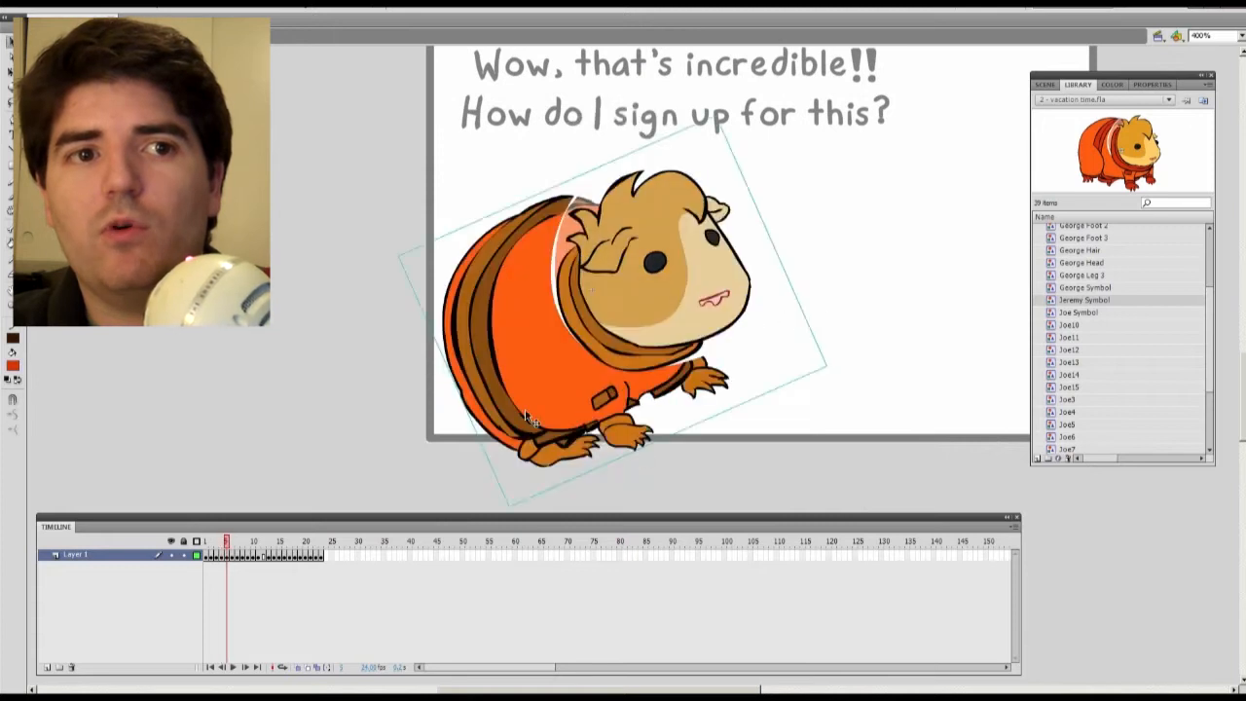
double_click(525, 419)
key(ctrl+equal)
key(ctrl+minus)
double_click(565, 366)
double_click(662, 346)
double_click(584, 398)
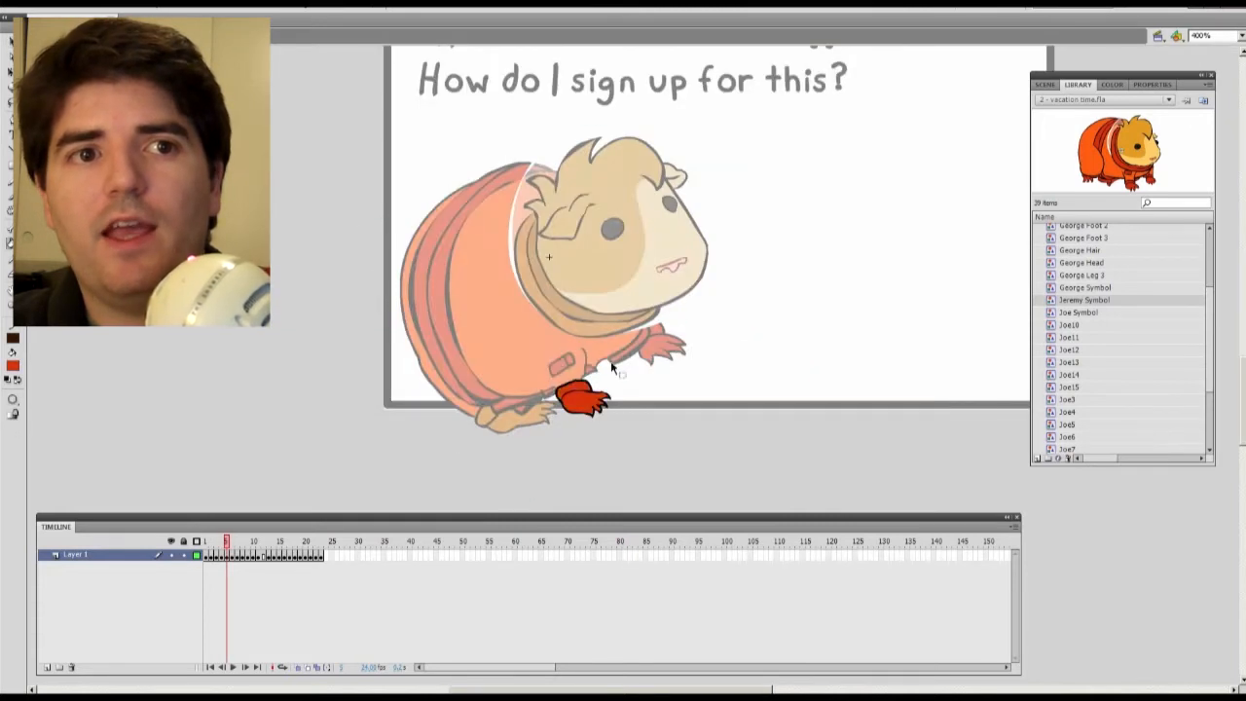
Step: Recolour the same pose's collar red, its hair and head golden orange, and its muzzle and far ear light yellow
double_click(608, 312)
double_click(726, 221)
key(.)
double_click(672, 234)
double_click(574, 218)
double_click(737, 194)
key(alt+Tab)
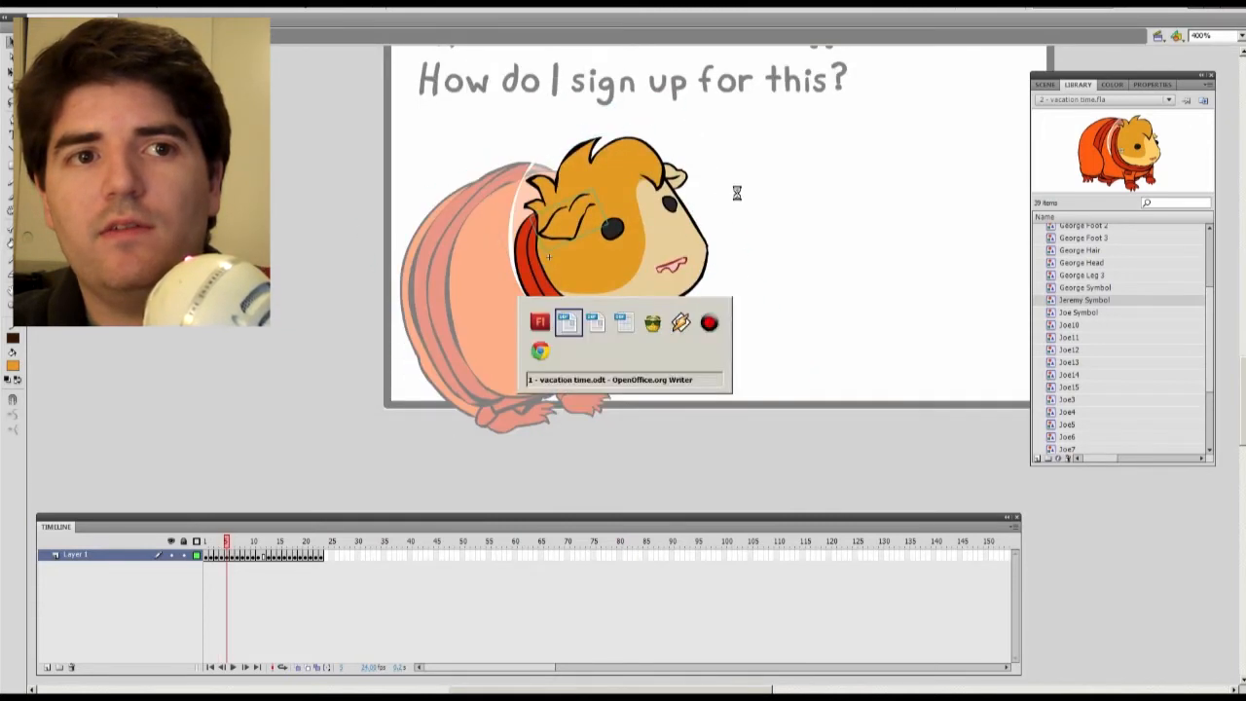
key(.)
double_click(689, 215)
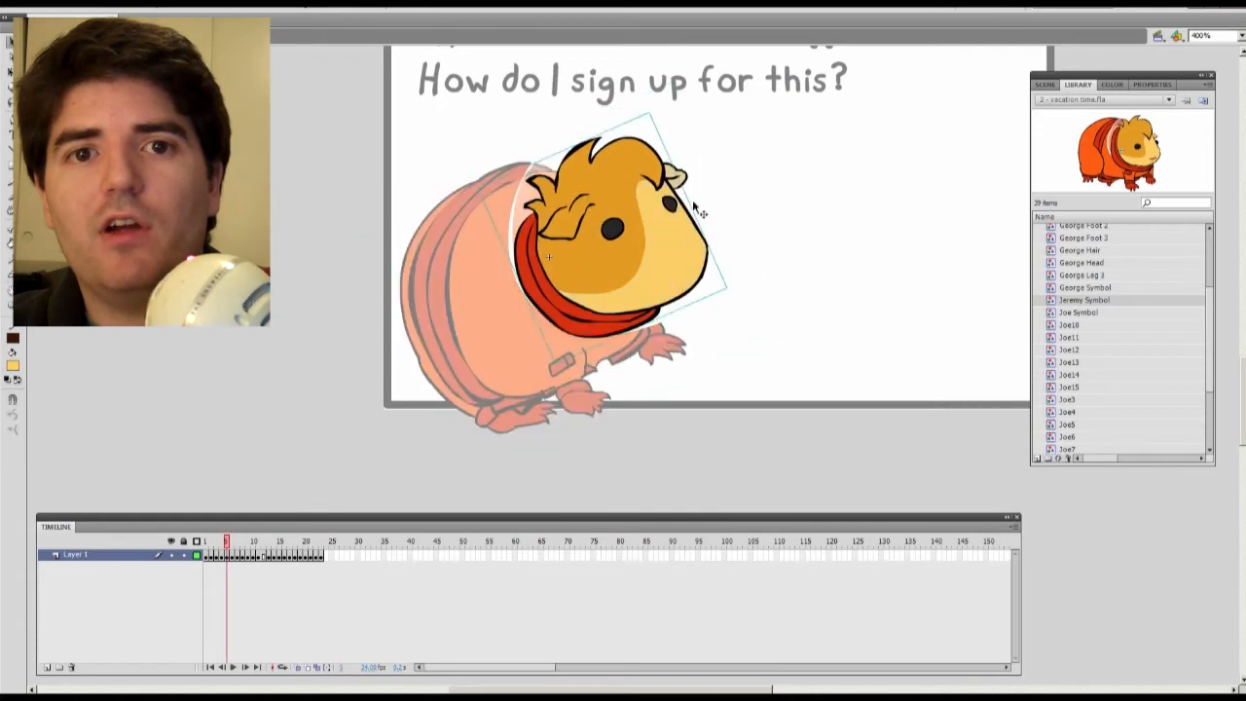
double_click(672, 177)
key(i)
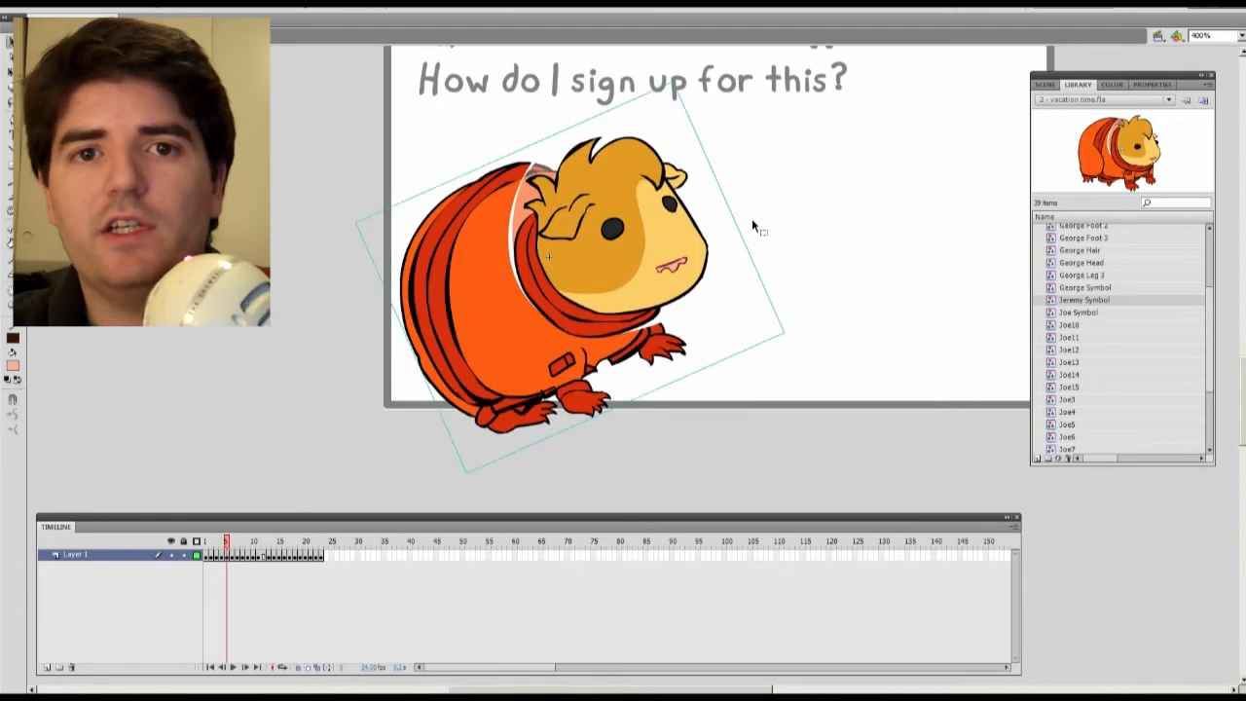
key(ctrl+s)
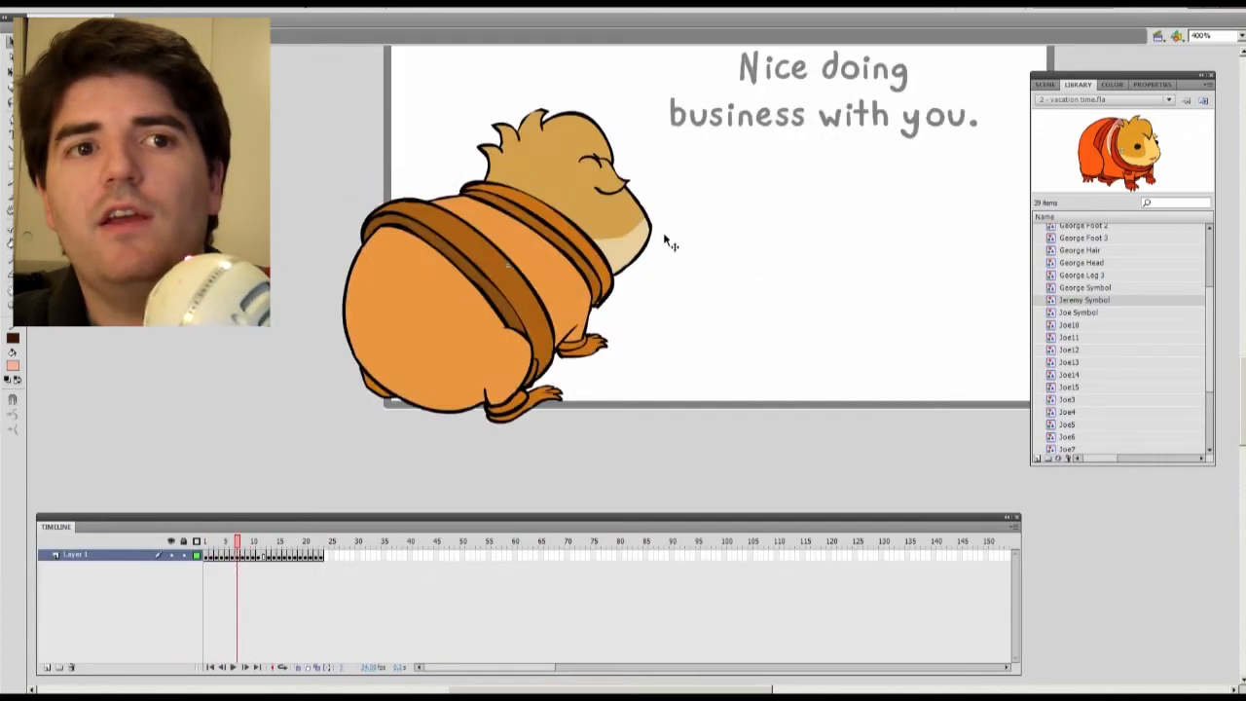
Step: Recolour the back-facing Jeremy pose in the "Nice doing business with you." panel to match the orange and red suit
double_click(640, 303)
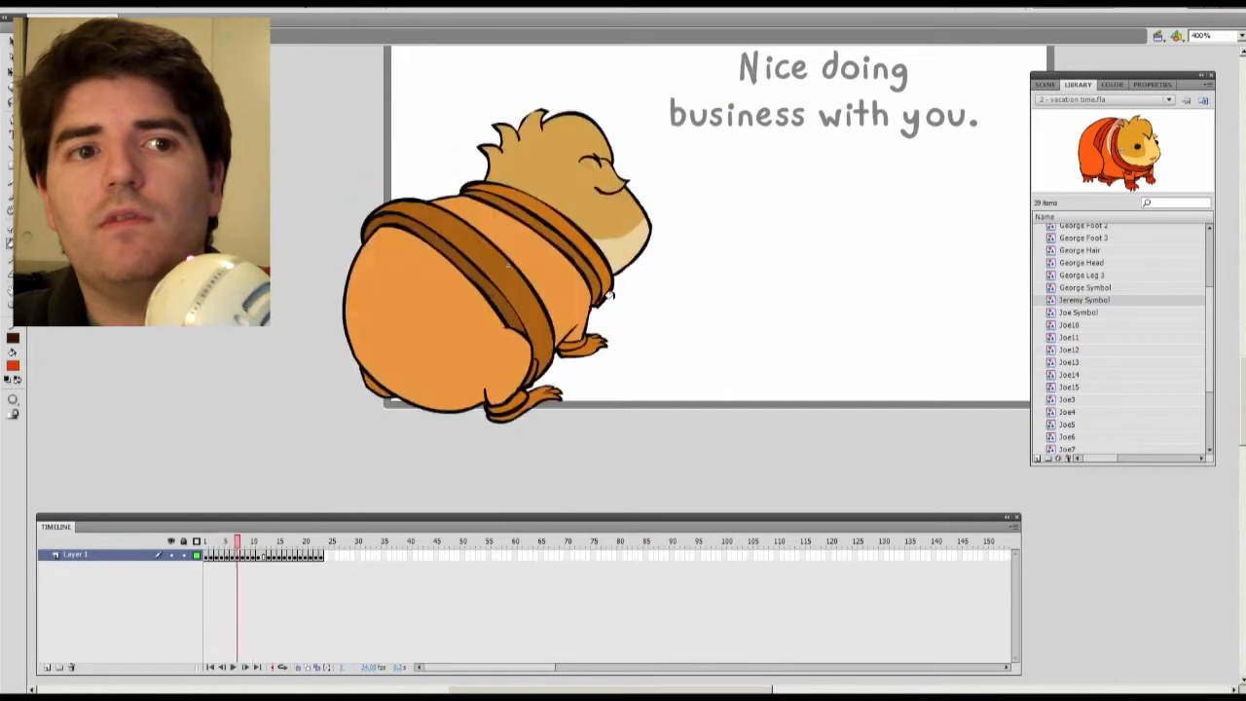
key(.)
key(.)
key(.)
double_click(479, 322)
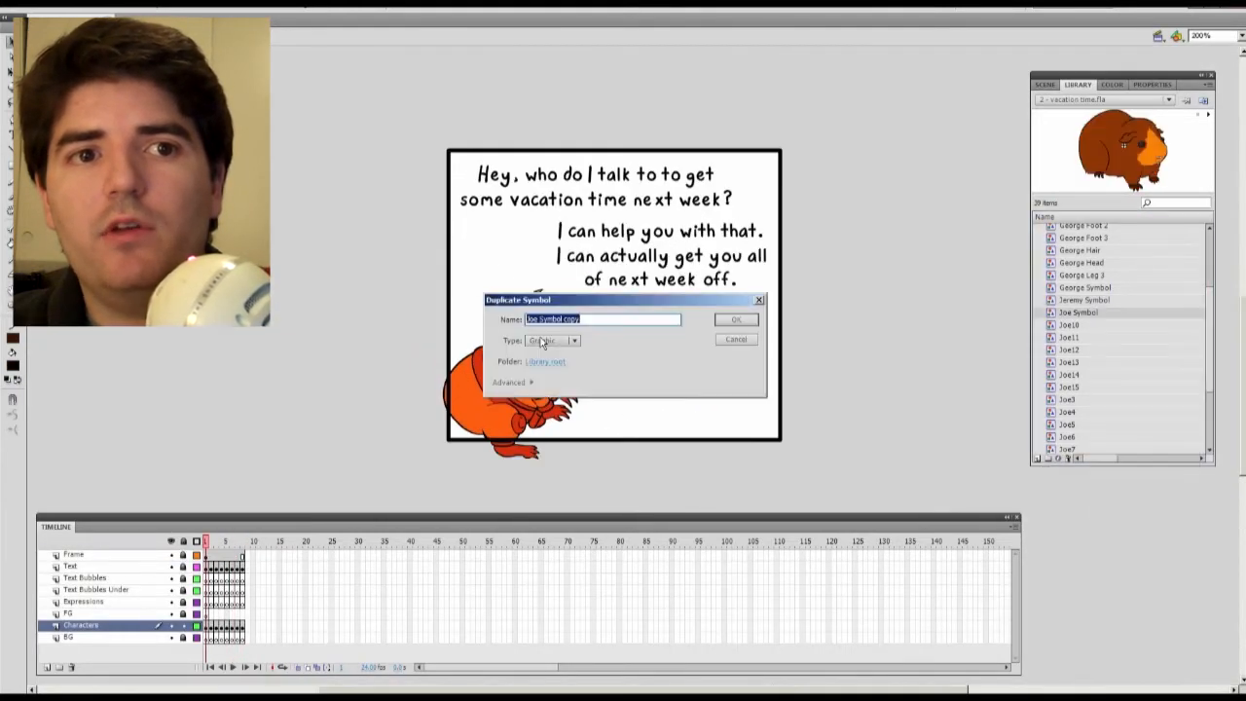
Step: Duplicate Joe Symbol in the library as Worker Symbol
key(Return)
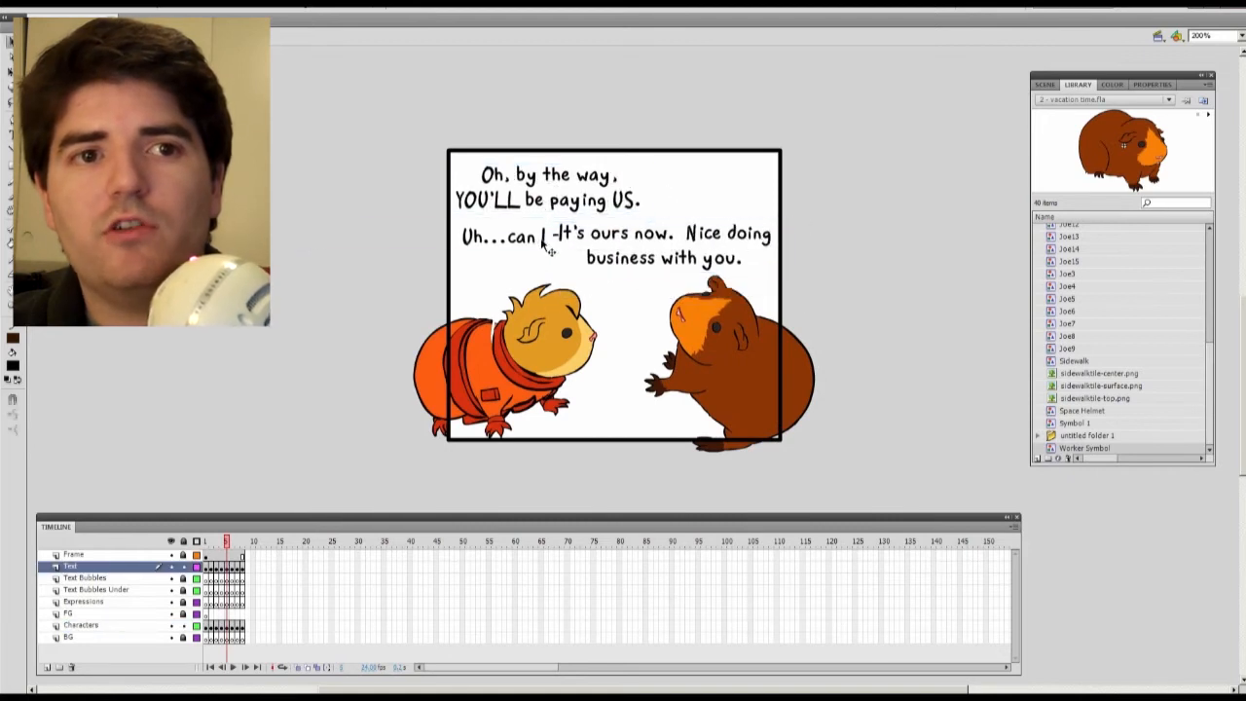
Step: Reposition "Uh...can I -" in the fifth panel, rewrap the reply so its second line starts with "doing", and lock the Text layer
drag(541, 243, 546, 241)
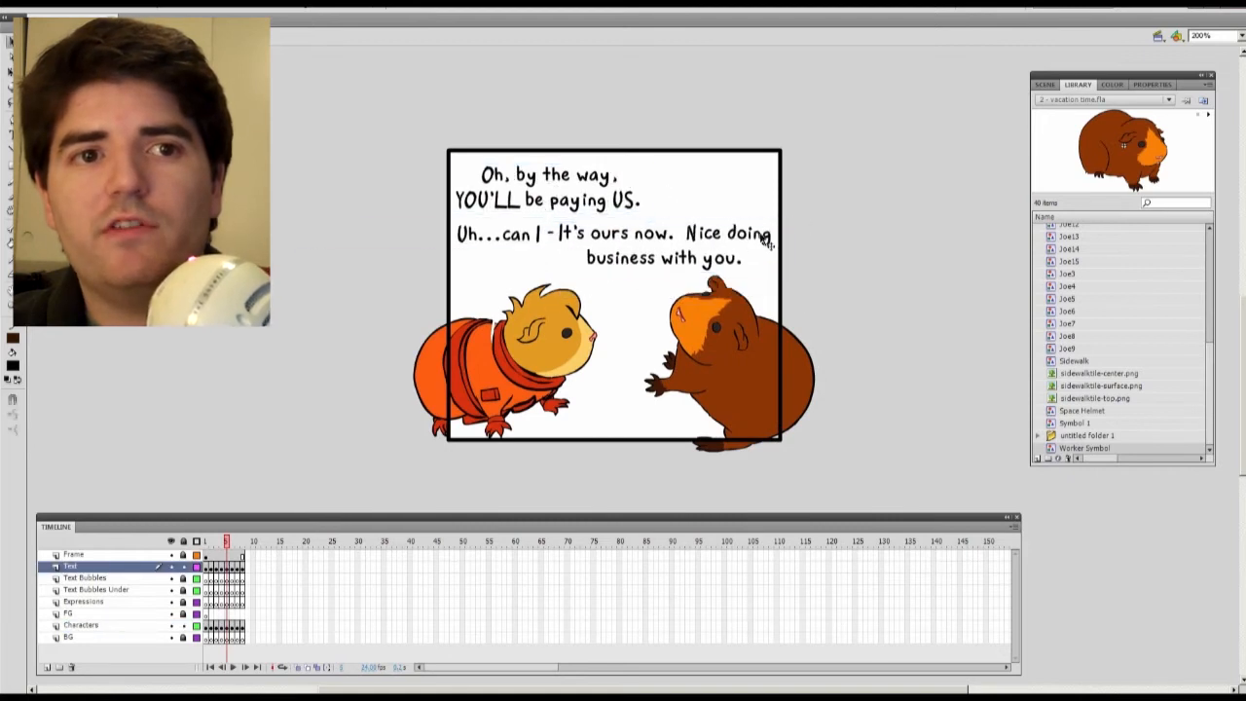
click(767, 243)
drag(785, 273, 769, 273)
click(182, 567)
Step: Copy the worker character from the fifth panel and paste it into the following panels, positioning it beside the dialogue
click(737, 374)
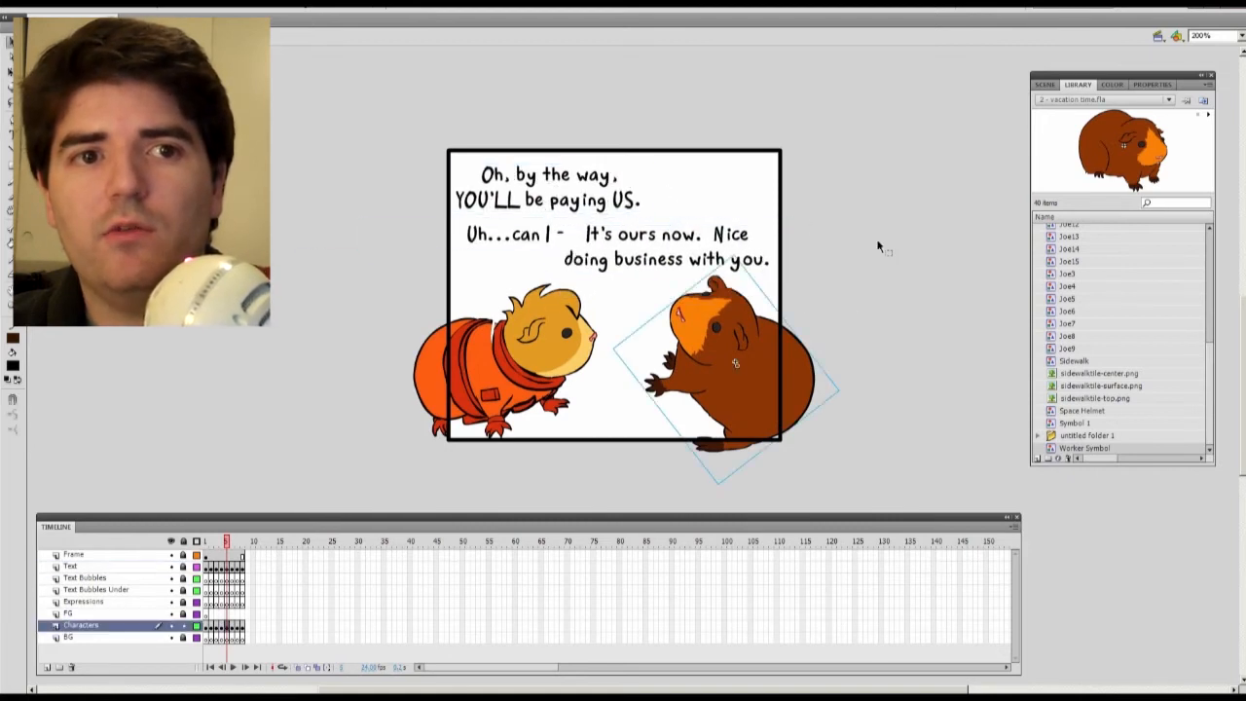
key(ctrl+c)
key(.)
key(ctrl+v)
drag(676, 373, 844, 296)
key(.)
key(ctrl+v)
key(.)
key(ctrl+shift+v)
key(q)
key(ctrl+Return)
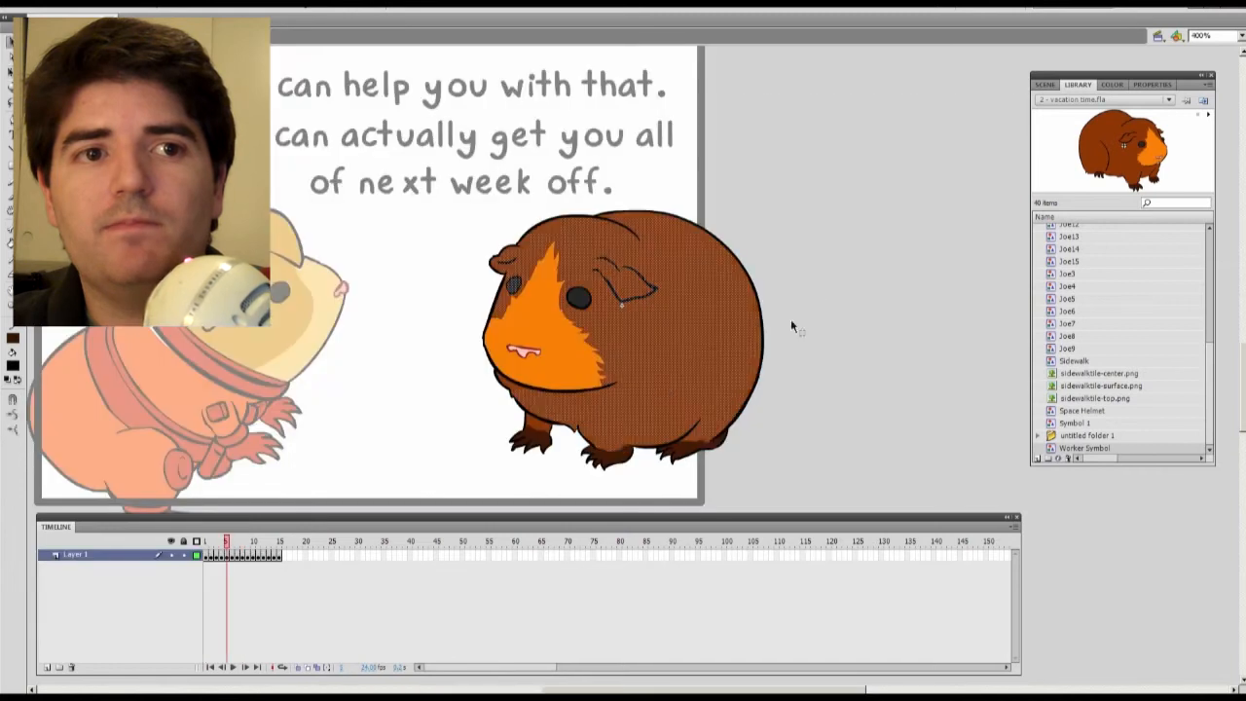
Step: Recolour the worker's body and face grey-brown in the first panel, and outline and fill a light beige muzzle patch
key(shift+F9)
click(1052, 145)
key(b)
drag(666, 345, 726, 344)
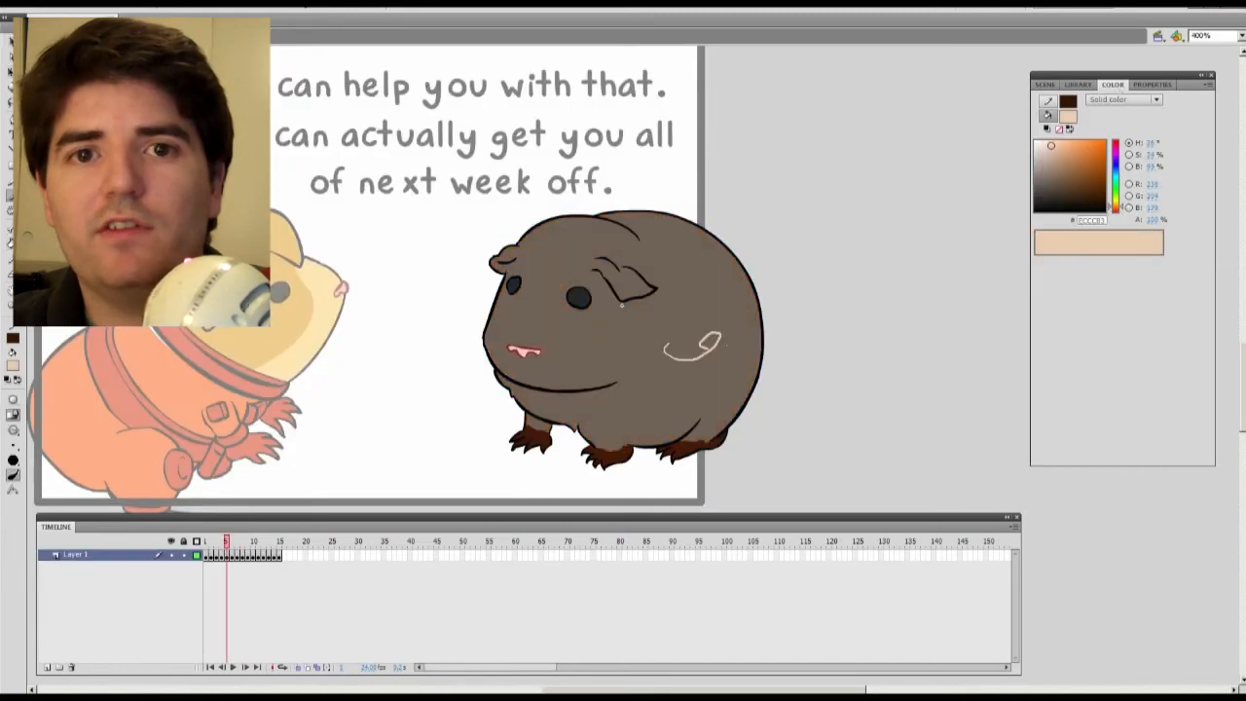
key(k)
click(615, 365)
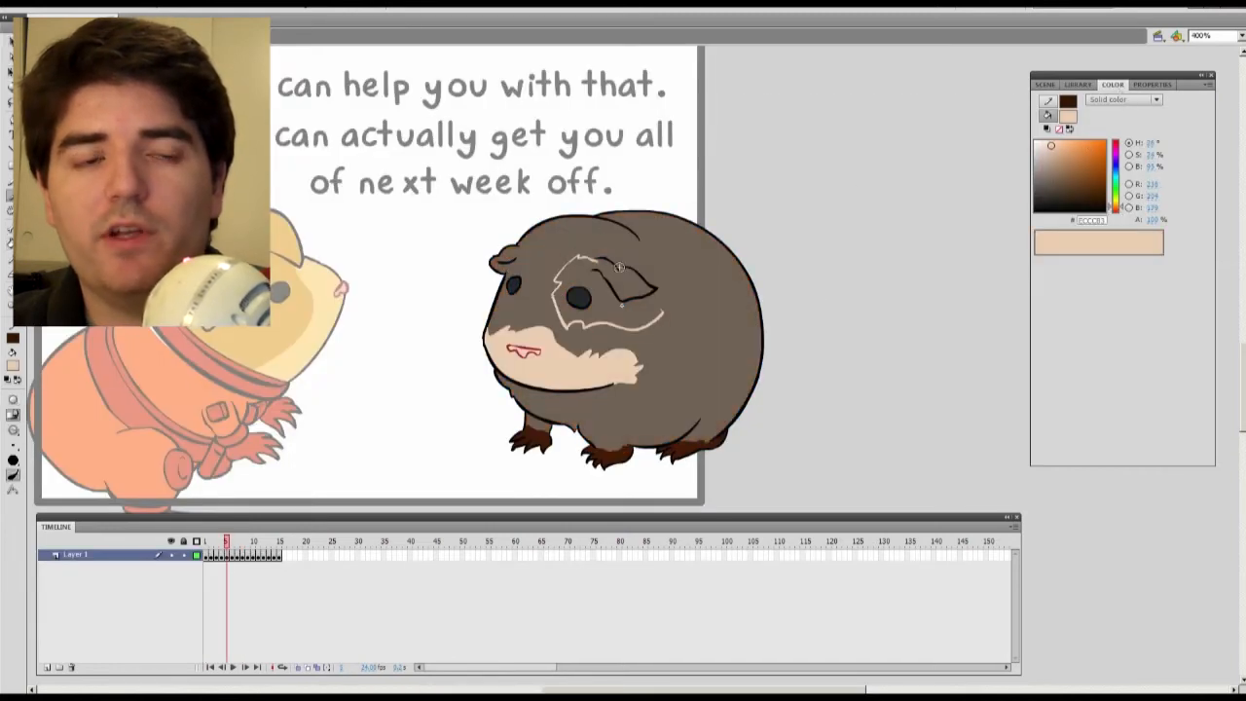
Step: Fill the worker's eye patch and recolour the eye and muzzle patches to a medium grey-brown
key(k)
click(13, 399)
click(42, 429)
click(608, 313)
click(1052, 153)
click(604, 365)
click(1052, 171)
click(601, 268)
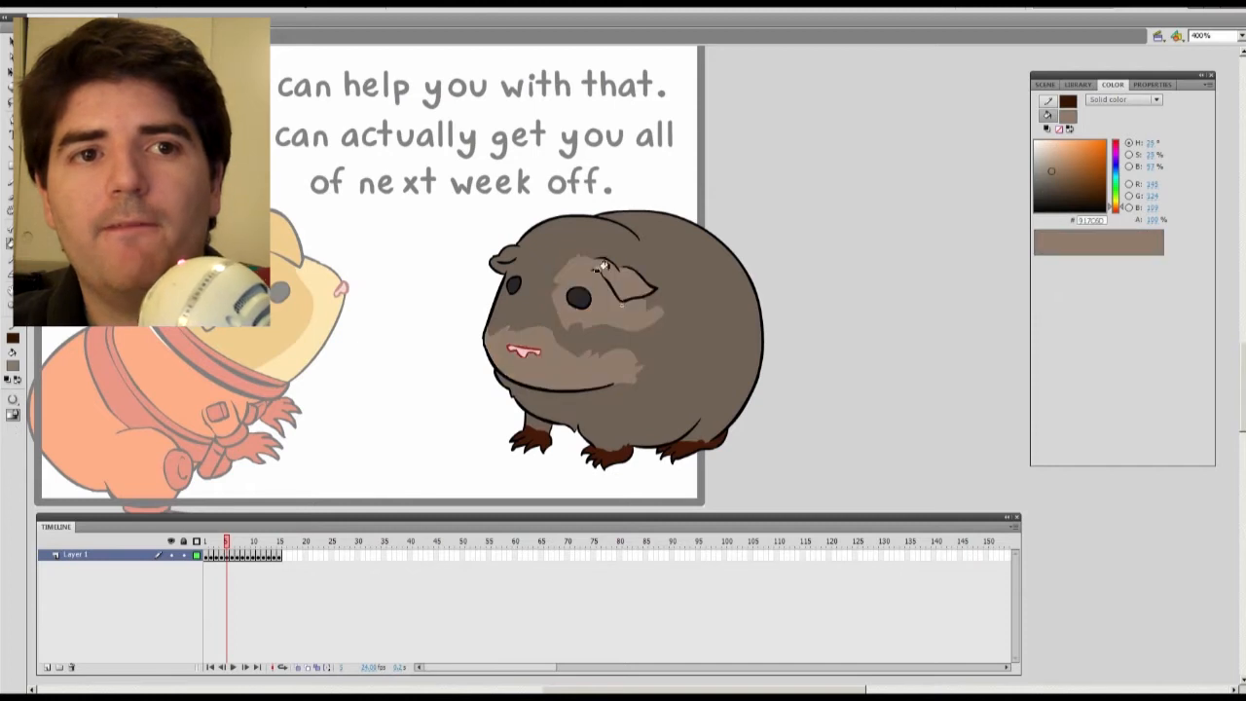
Step: Outline and fill a lighter grey-brown rump patch on the worker, and fill all the paws dark brown
drag(708, 243, 670, 435)
key(k)
click(704, 386)
drag(1055, 180, 1058, 191)
click(608, 454)
click(693, 450)
click(531, 438)
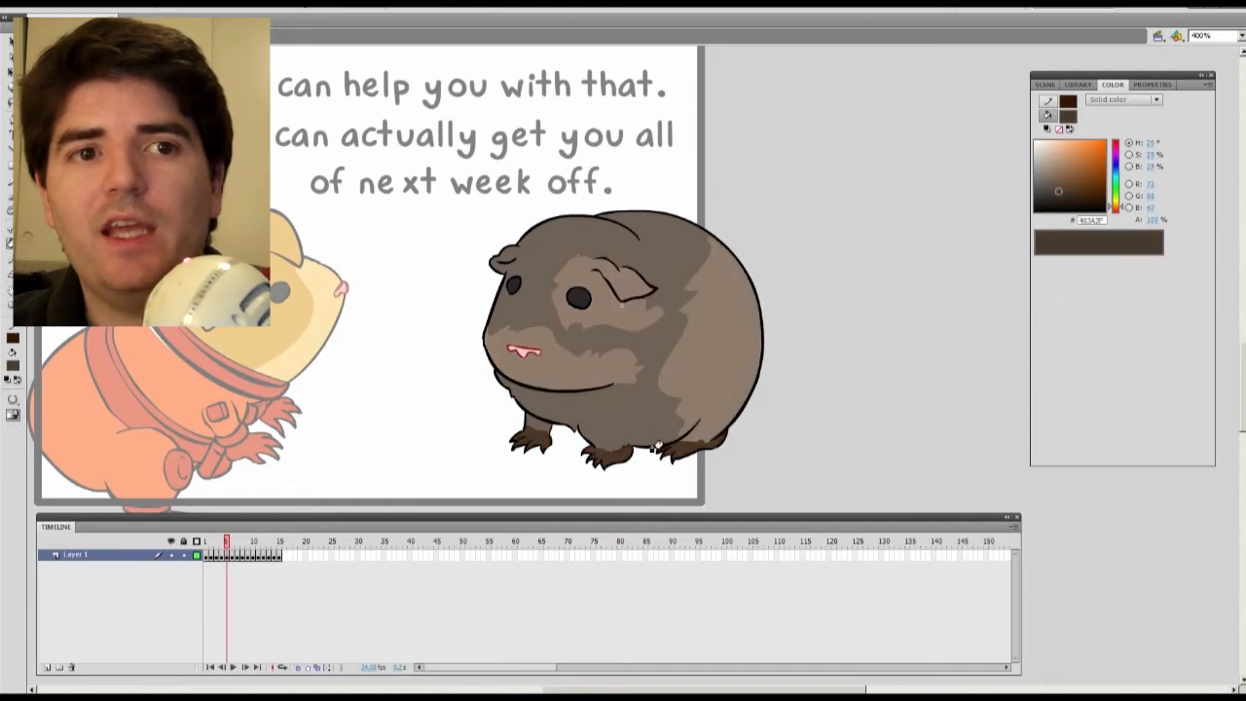
key(ctrl+s)
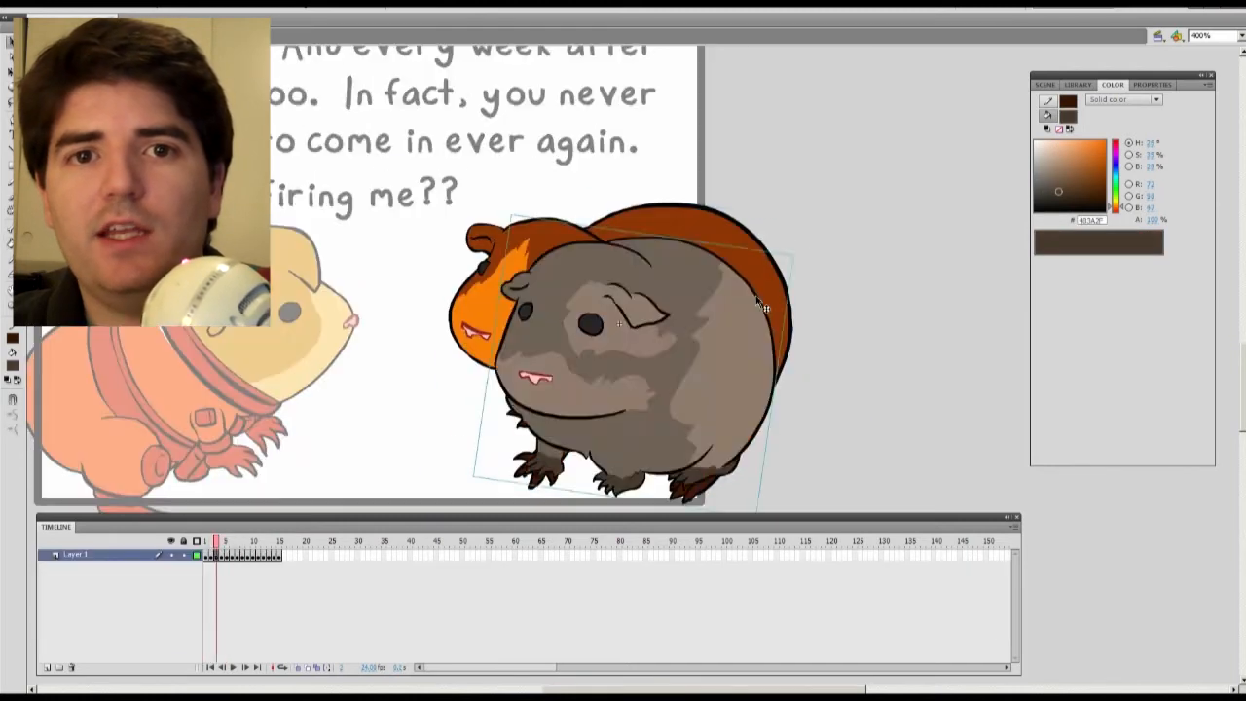
Step: Move the recoloured worker aside as a reference, fill the second panel's pose with its base grey-brown, and sample the lighter patch colour
drag(626, 347, 904, 321)
click(662, 389)
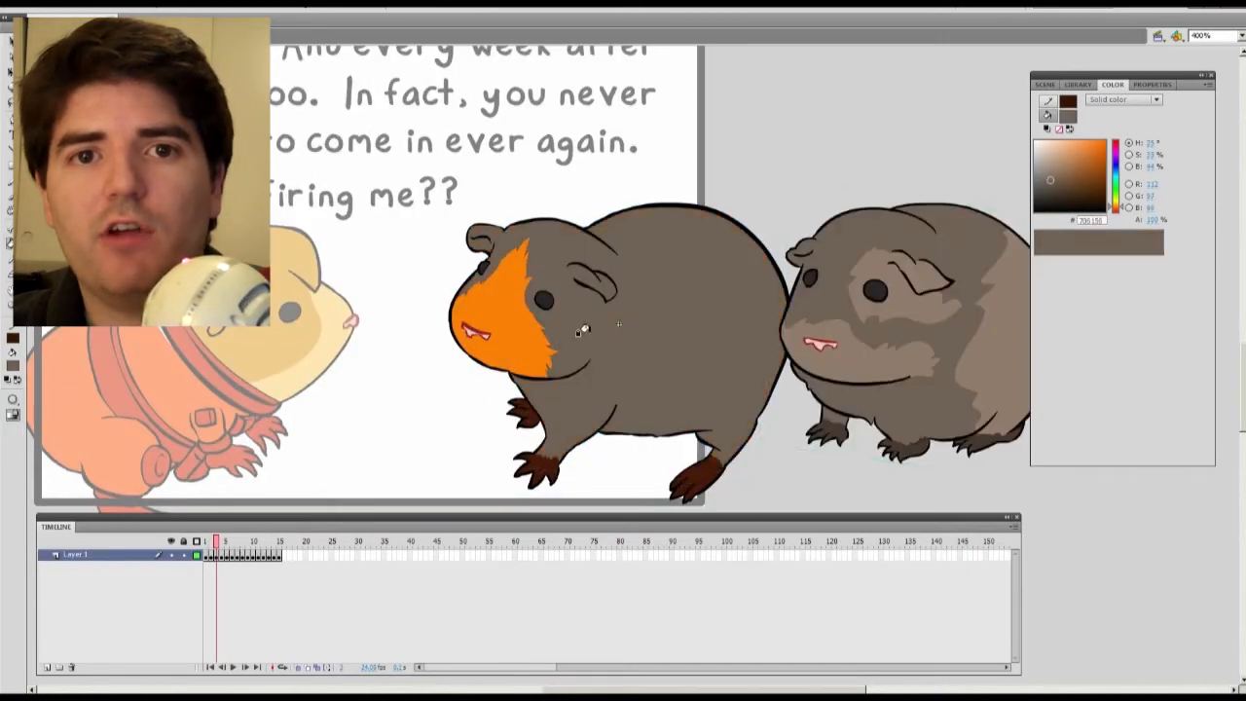
click(608, 350)
key(i)
click(857, 331)
Step: Outline the muzzle, eye and rump patches on the second panel's worker pose and fill them with the lighter grey-brown
key(b)
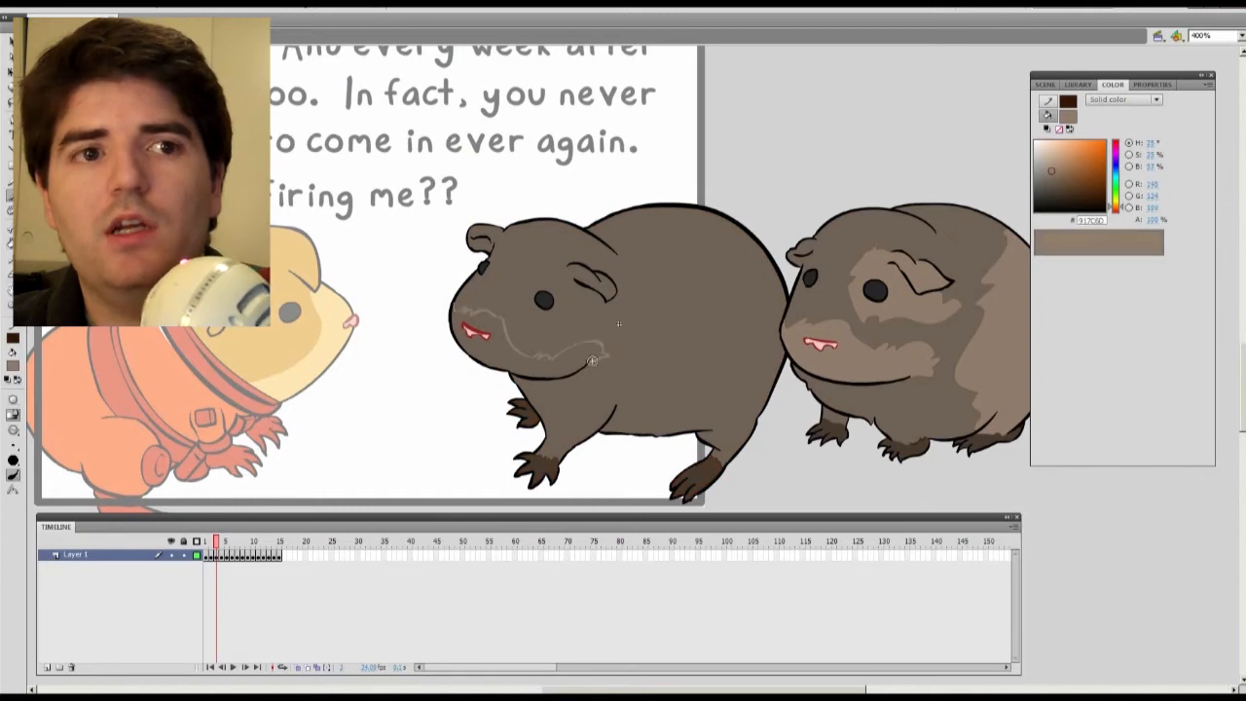
drag(592, 361, 594, 362)
mouse_move(525, 272)
mouse_down()
mouse_move(536, 305)
mouse_move(613, 306)
mouse_up()
key(k)
click(654, 296)
key(ctrl+z)
click(585, 323)
key(b)
drag(920, 322, 836, 319)
drag(559, 209, 581, 284)
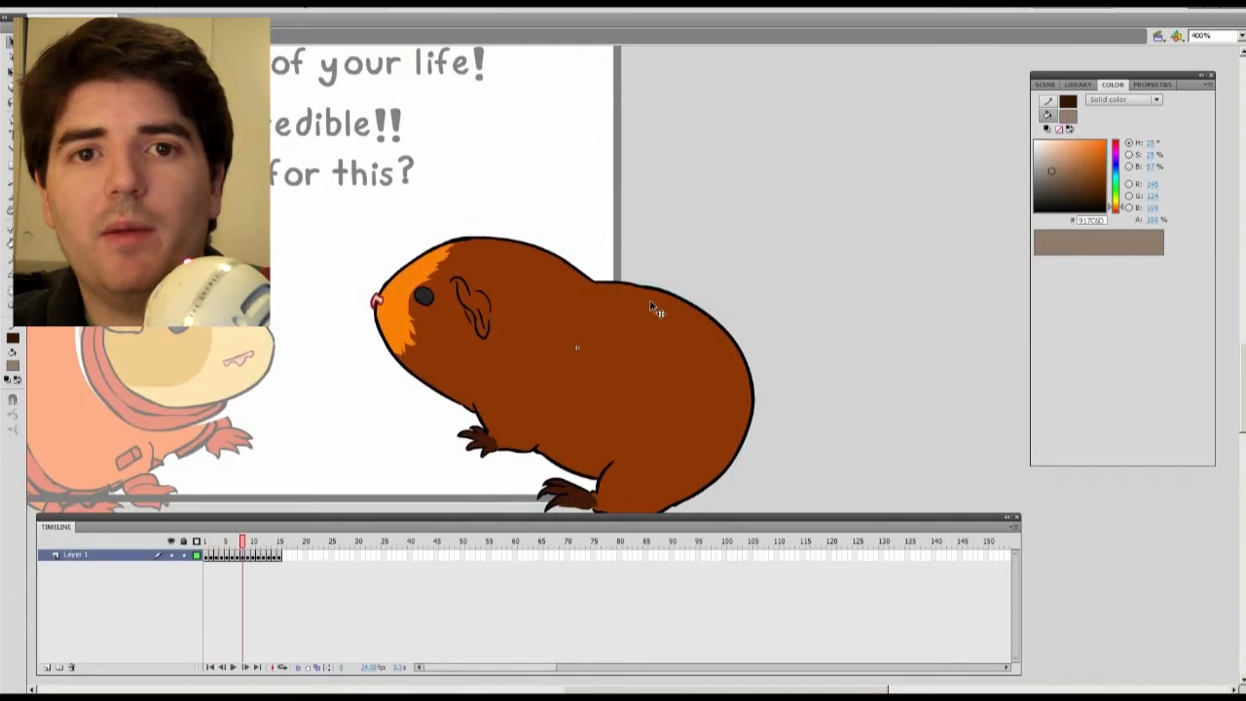
Step: Fill the third panel's worker pose grey-brown, add a lighter muzzle patch and colour its paws dark brown
click(589, 354)
scroll(410, 310, down, 1)
click(410, 310)
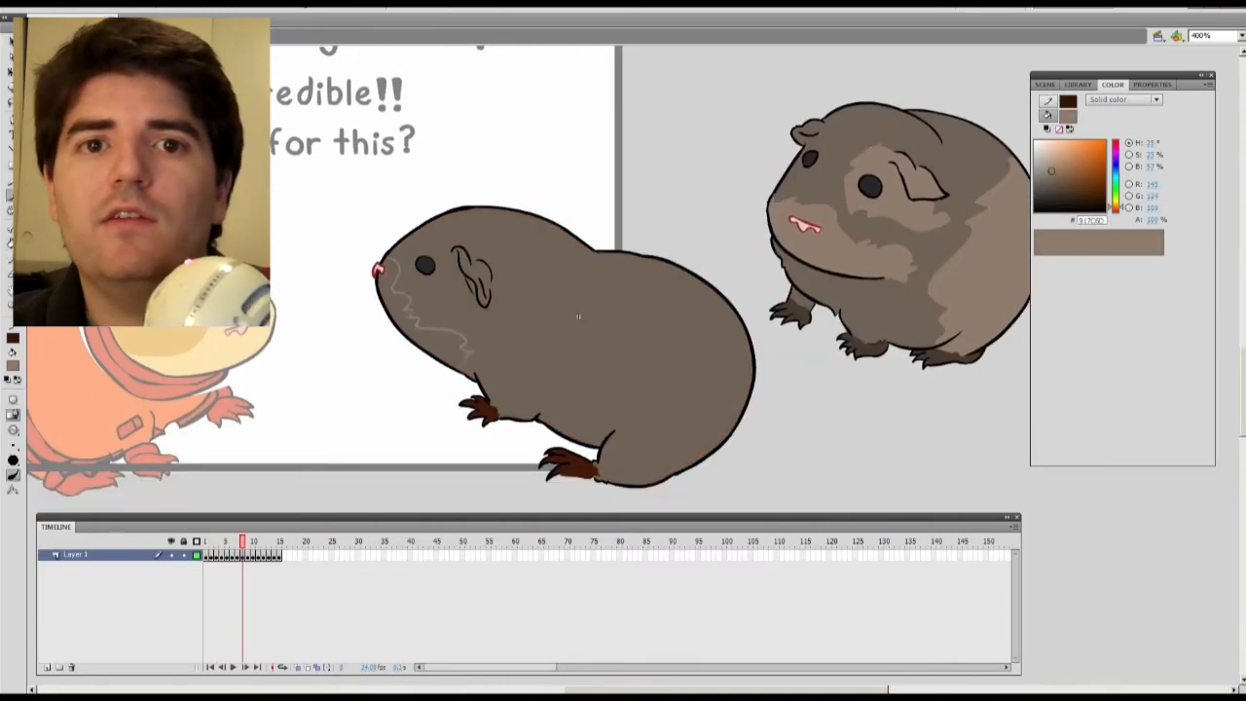
key(k)
click(424, 331)
click(479, 409)
click(569, 465)
Step: Outline and fill the lighter eye and rump patches on the third panel's worker pose
key(b)
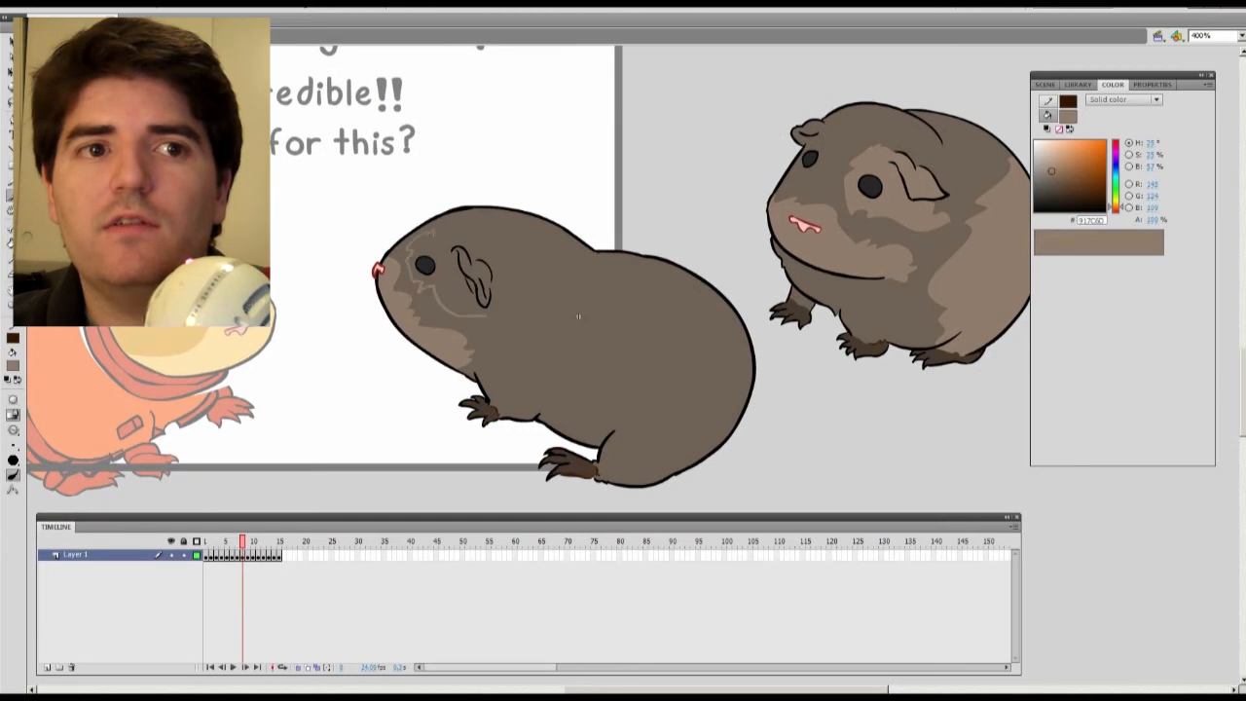
drag(484, 303, 491, 317)
key(k)
click(466, 279)
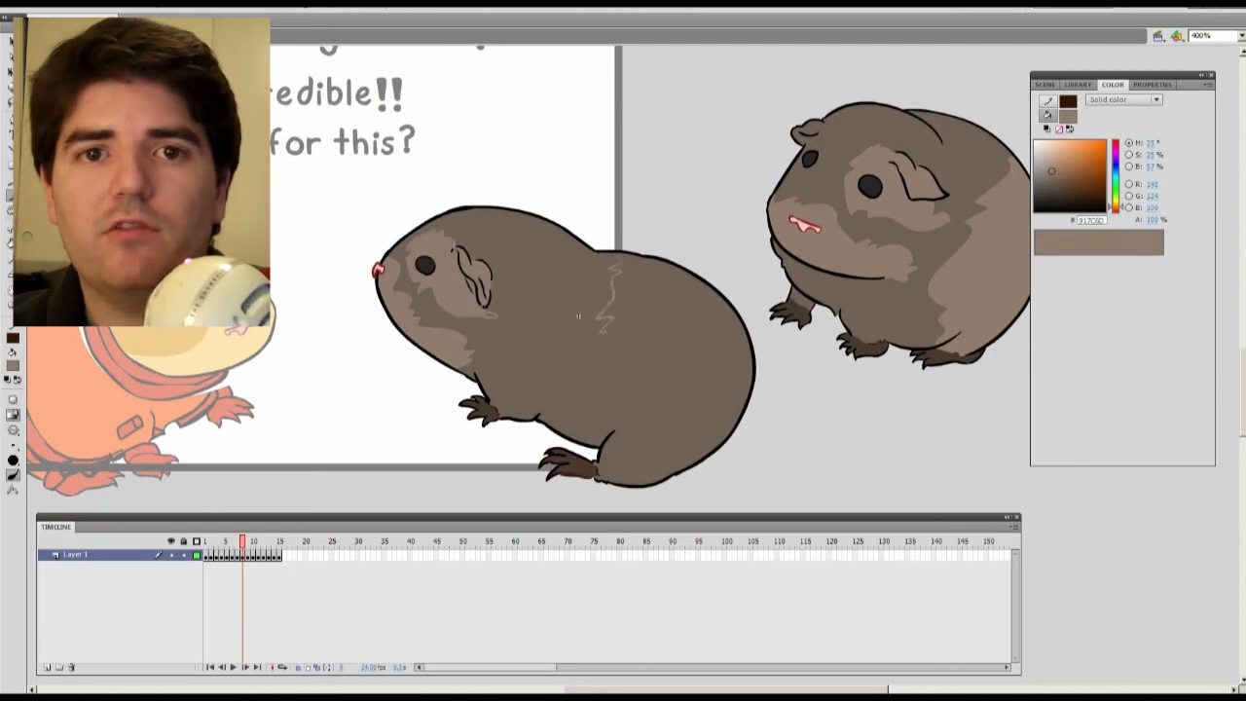
drag(603, 331, 577, 417)
key(k)
click(620, 401)
Step: Delete the recoloured reference worker beside the third panel's pose
key(v)
click(862, 249)
key(Delete)
Step: Recolour the worker pose in the "were stupid." panel, filling its body and face with the base grey-brown
double_click(882, 217)
key(.)
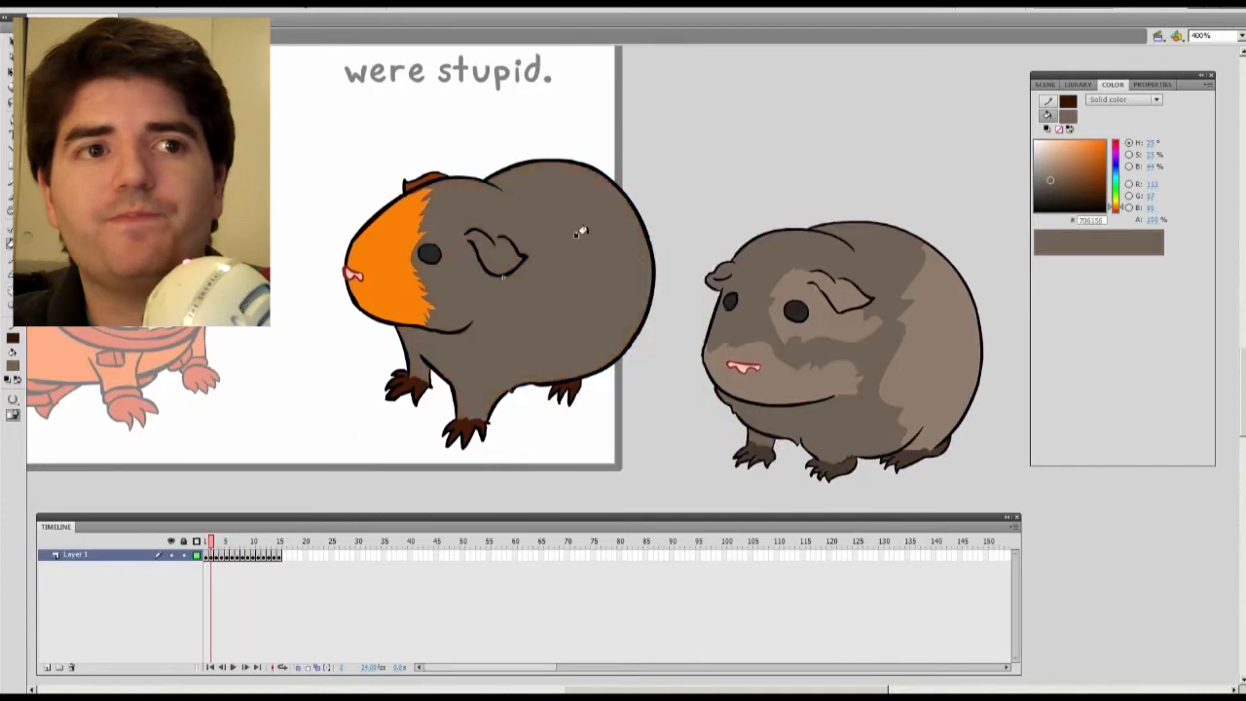
click(380, 249)
click(351, 275)
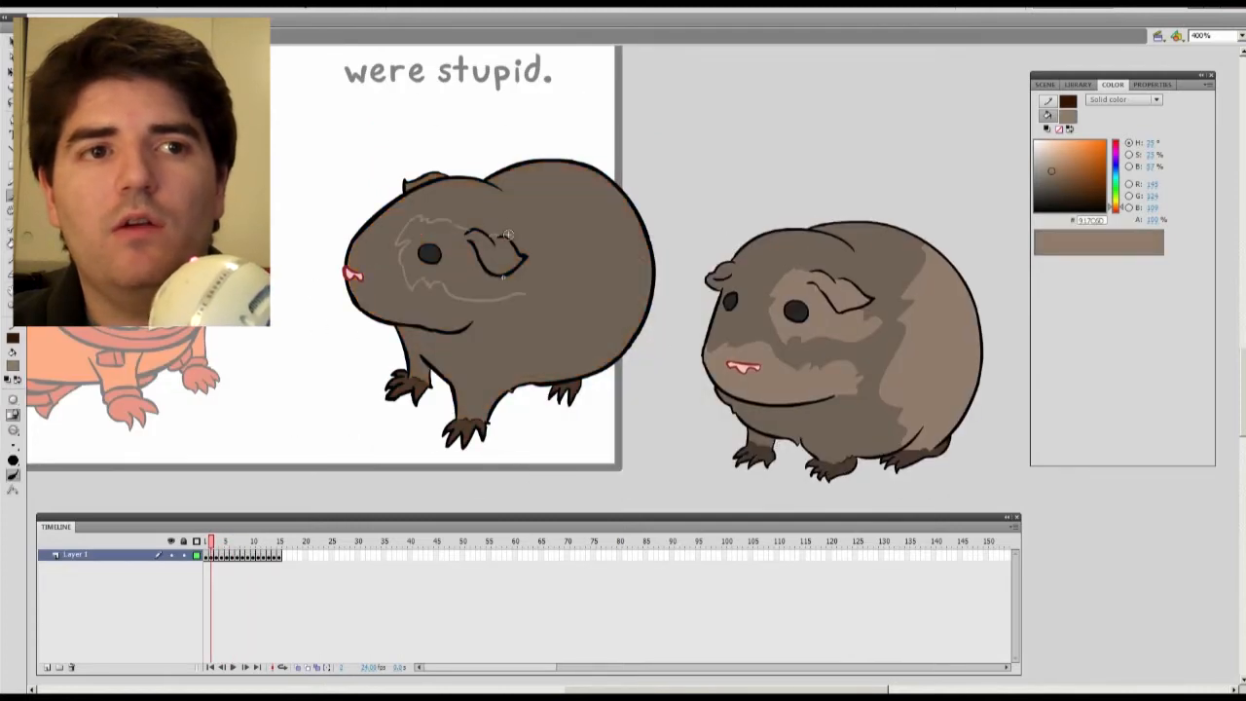
Step: Outline the eye, muzzle and rump patches on the "were stupid." panel's worker pose in the lighter grey-brown
drag(523, 294, 516, 278)
key(k)
click(505, 284)
key(ctrl+z)
key(b)
drag(359, 254, 383, 291)
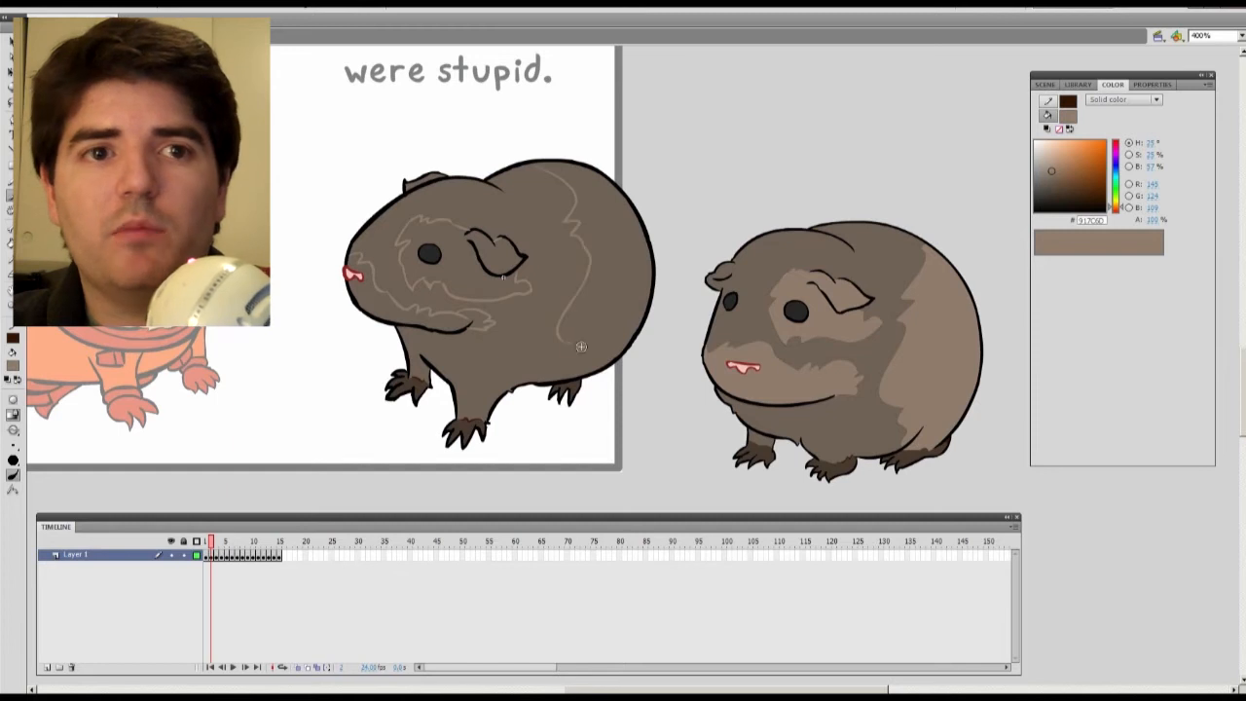
Step: Fill the outlined eye and muzzle patches with the lighter grey-brown, and undo the attempted rump fill
click(518, 283)
click(468, 321)
click(602, 181)
key(ctrl+z)
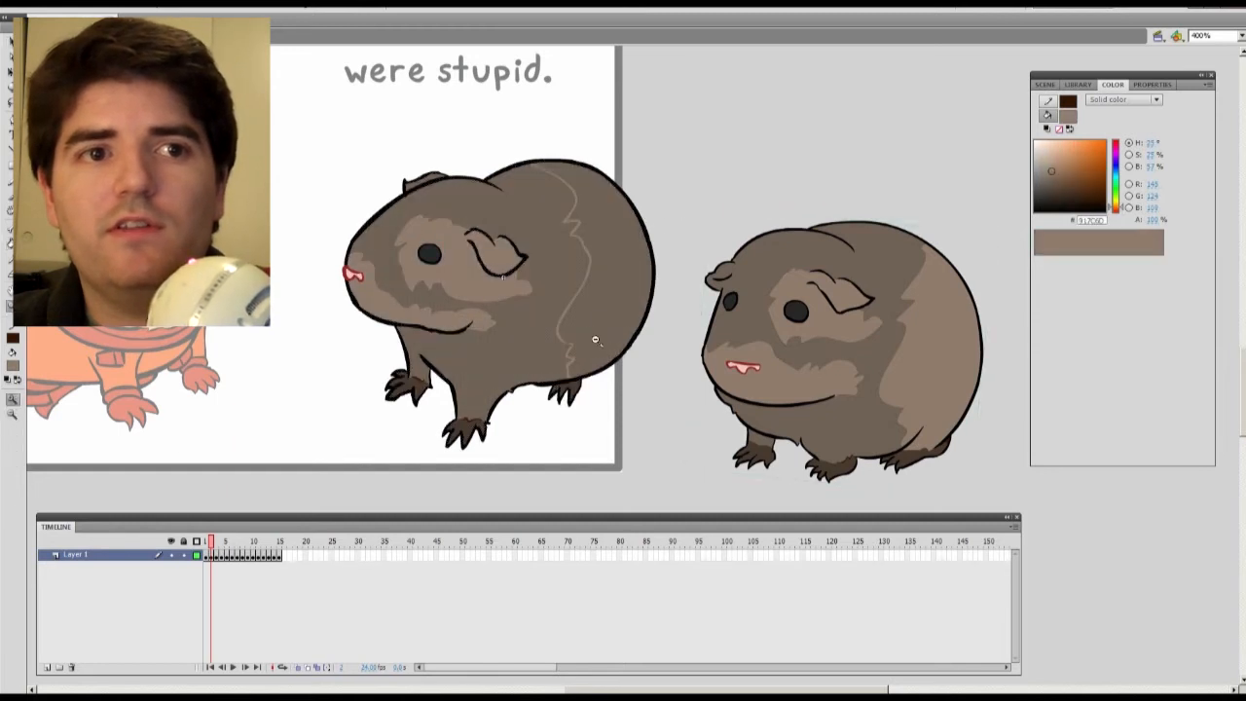
Step: Reshape Jeremy's eye in the "Are you...firing me??" panel by painting over it with the sampled fur orange
key(ctrl+1)
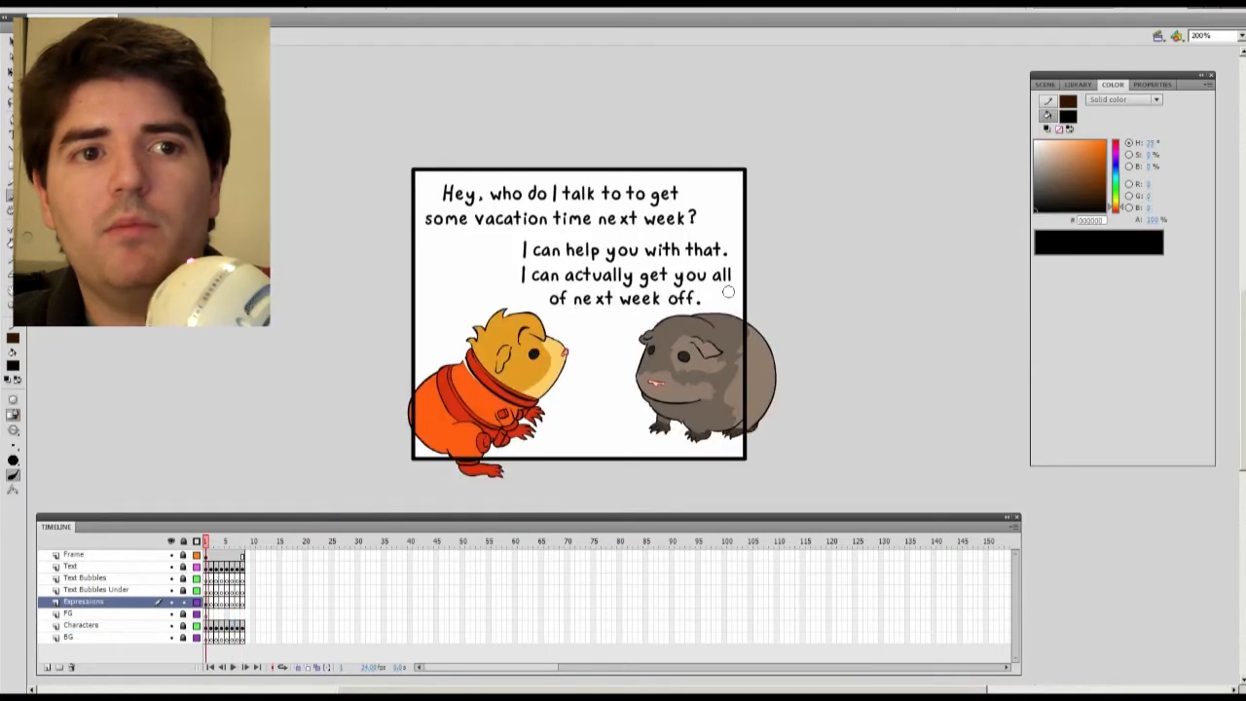
key(.)
key(z)
click(568, 365)
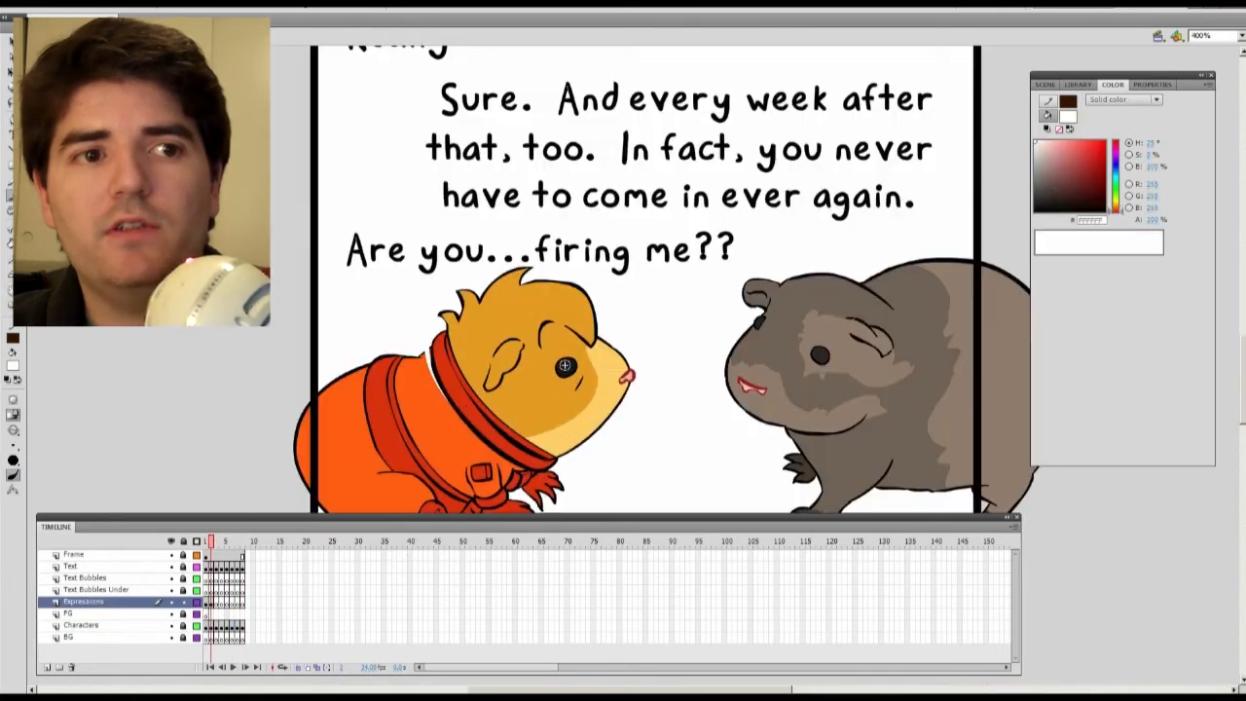
key(space)
drag(676, 333, 471, 374)
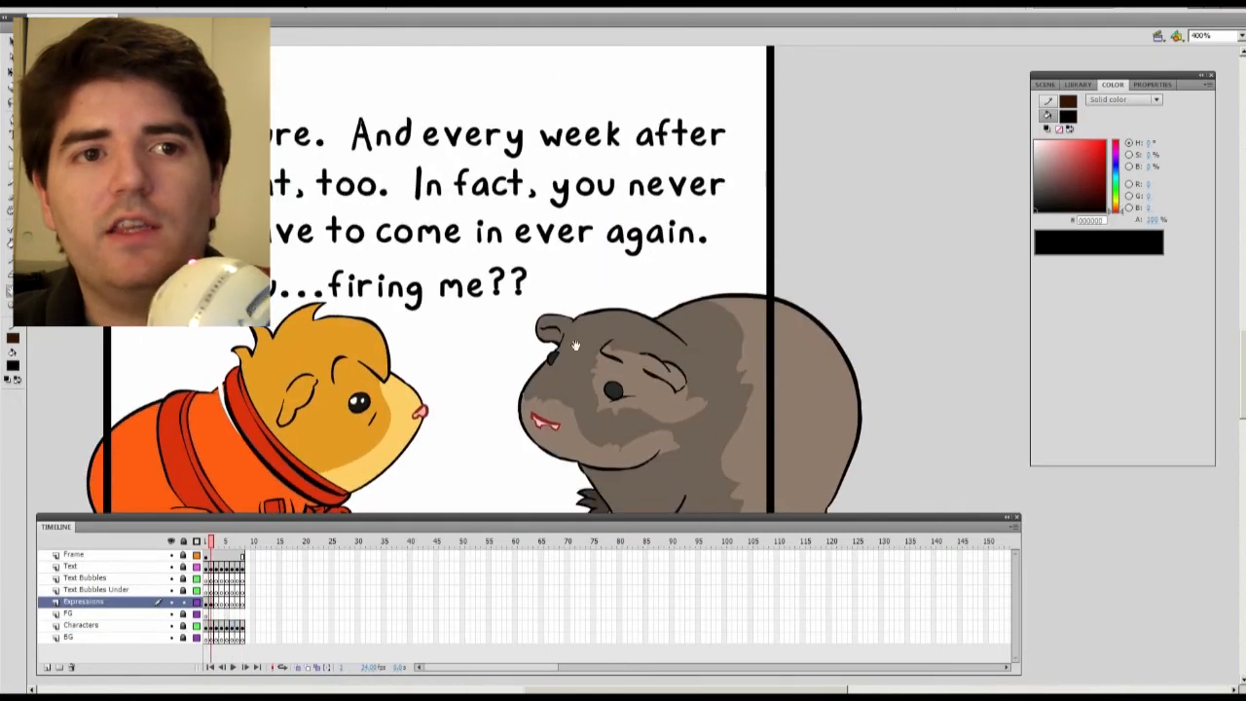
key(i)
click(356, 398)
click(341, 375)
key(b)
click(360, 413)
key(z)
alt+click(732, 317)
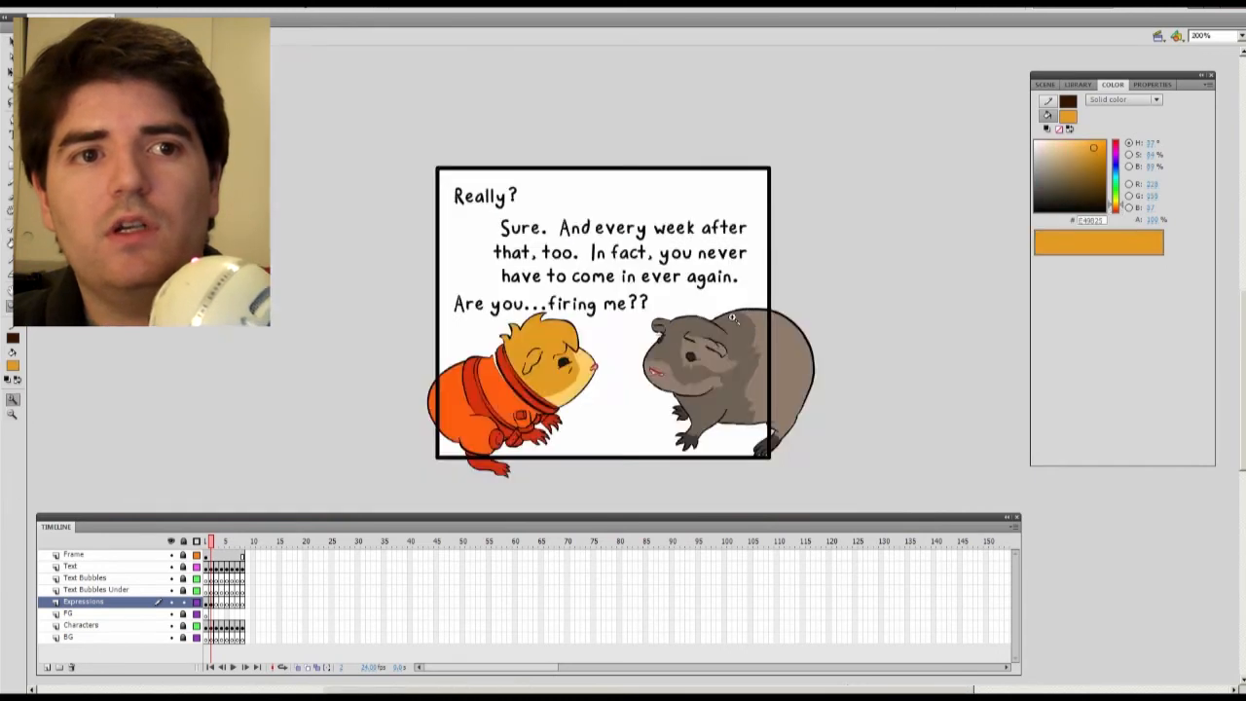
Step: Draw the characters' eyes and brows in the "Not at all!" and "Just sign here." panels, using colours sampled from the artwork
key(.)
click(621, 378)
key(b)
click(14, 458)
click(37, 463)
drag(618, 283, 634, 330)
key(i)
click(619, 335)
click(646, 308)
key(b)
drag(377, 383, 392, 374)
drag(433, 358, 444, 357)
key(i)
click(486, 350)
key(b)
click(371, 358)
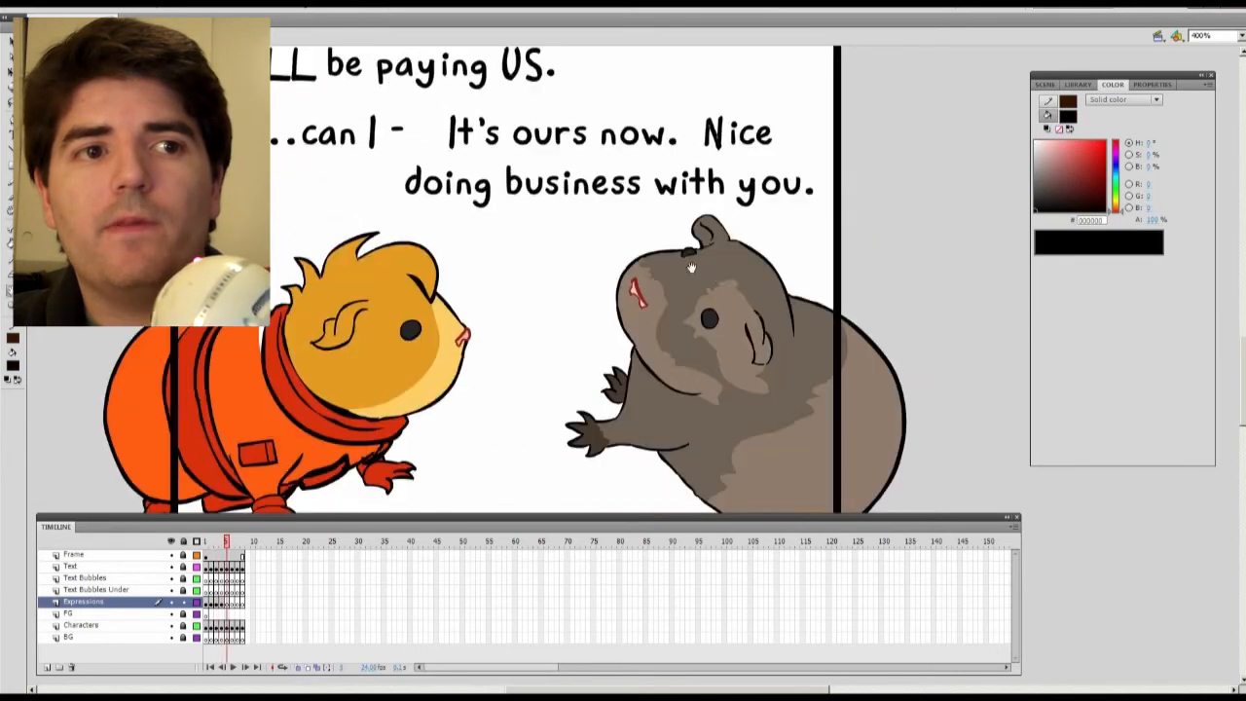
Step: Draw brow and eyelid lines on Jeremy and the worker in the "YOU'LL be paying US." panel
drag(697, 326, 721, 328)
key(i)
click(722, 341)
drag(387, 321, 414, 295)
drag(395, 341, 425, 337)
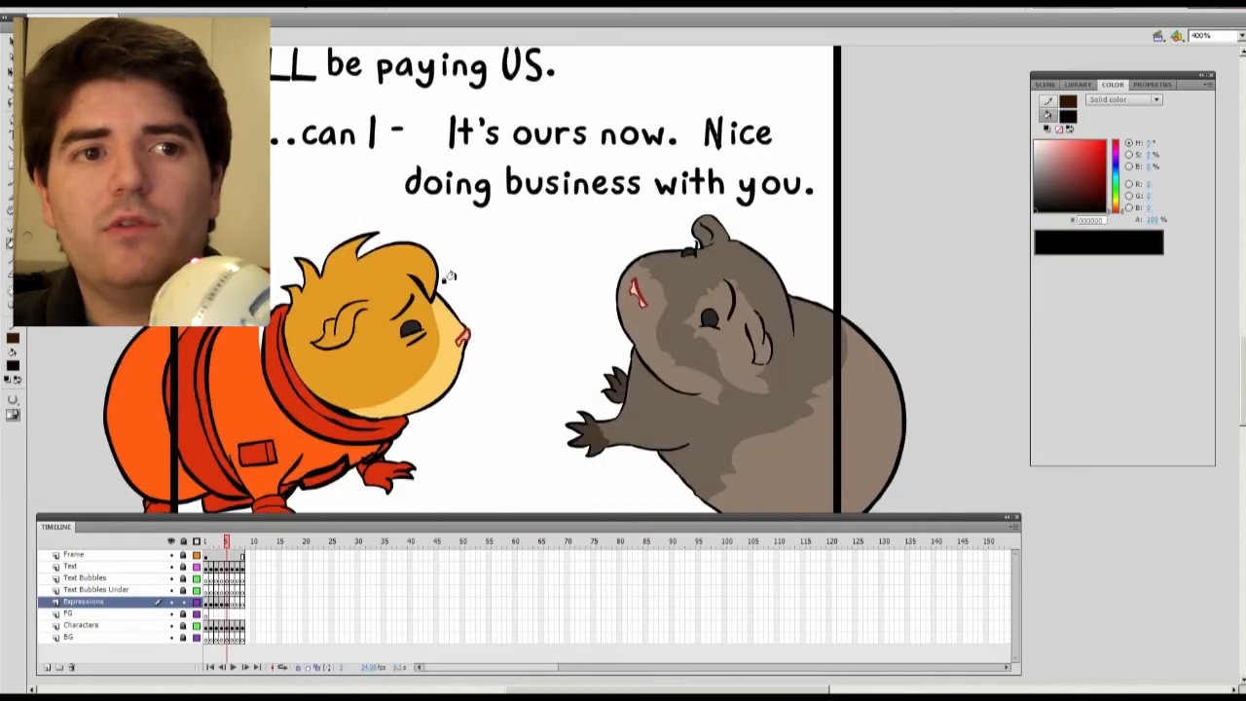
Step: Draw a slanted brow and a lower-lid line on Jeremy's eye in the "Sure, if we were stupid." panel
key(period)
drag(337, 325, 364, 311)
drag(340, 337, 364, 336)
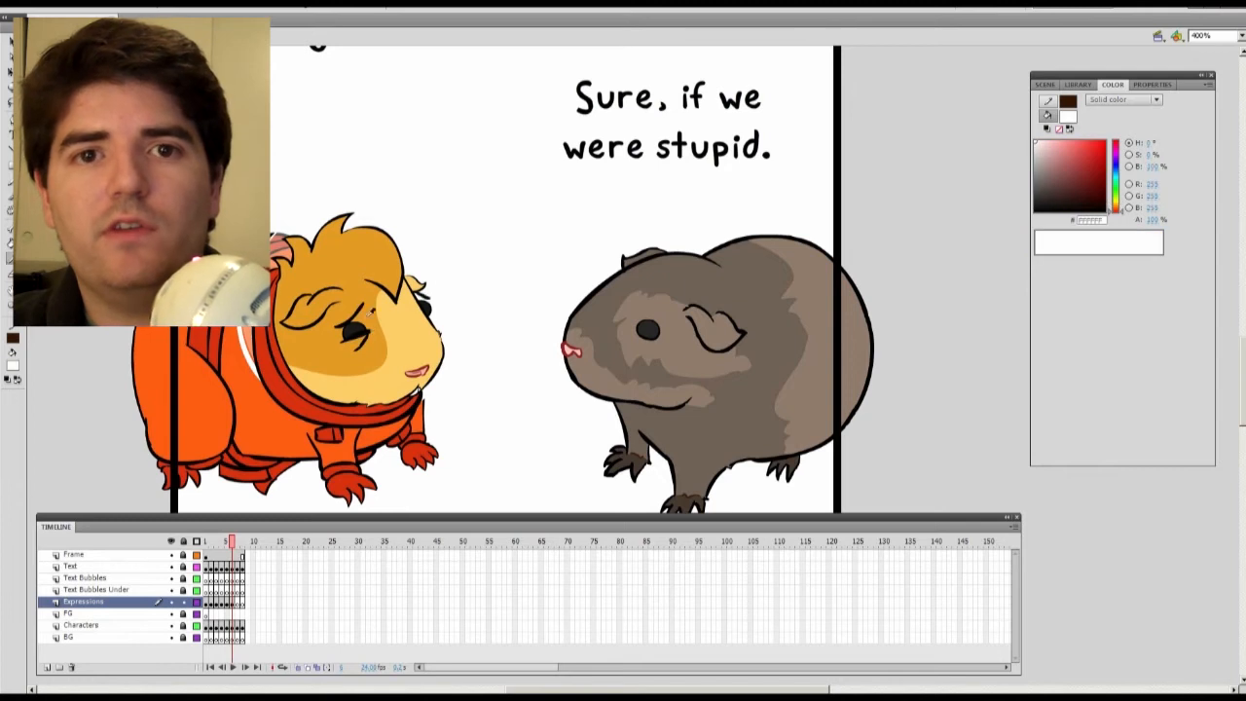
Step: Step through the panels to check the drawn expressions and the dialogue layout
key(period)
key(period)
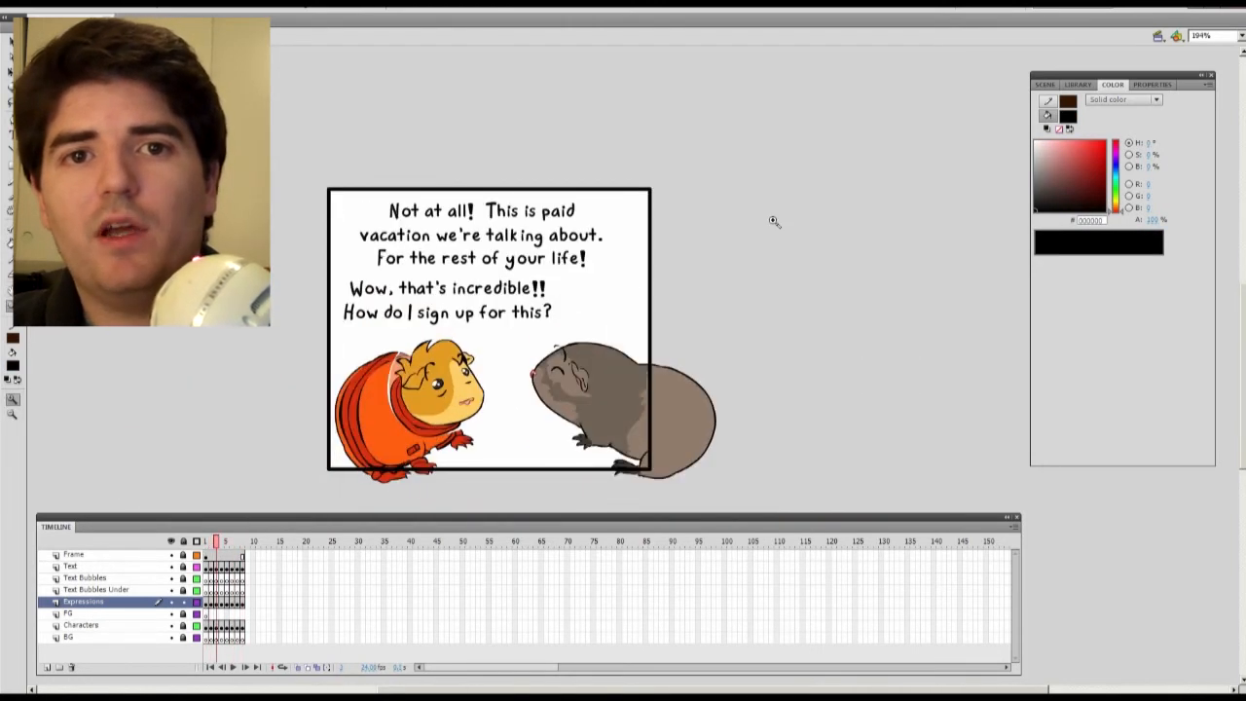
key(period)
key(period)
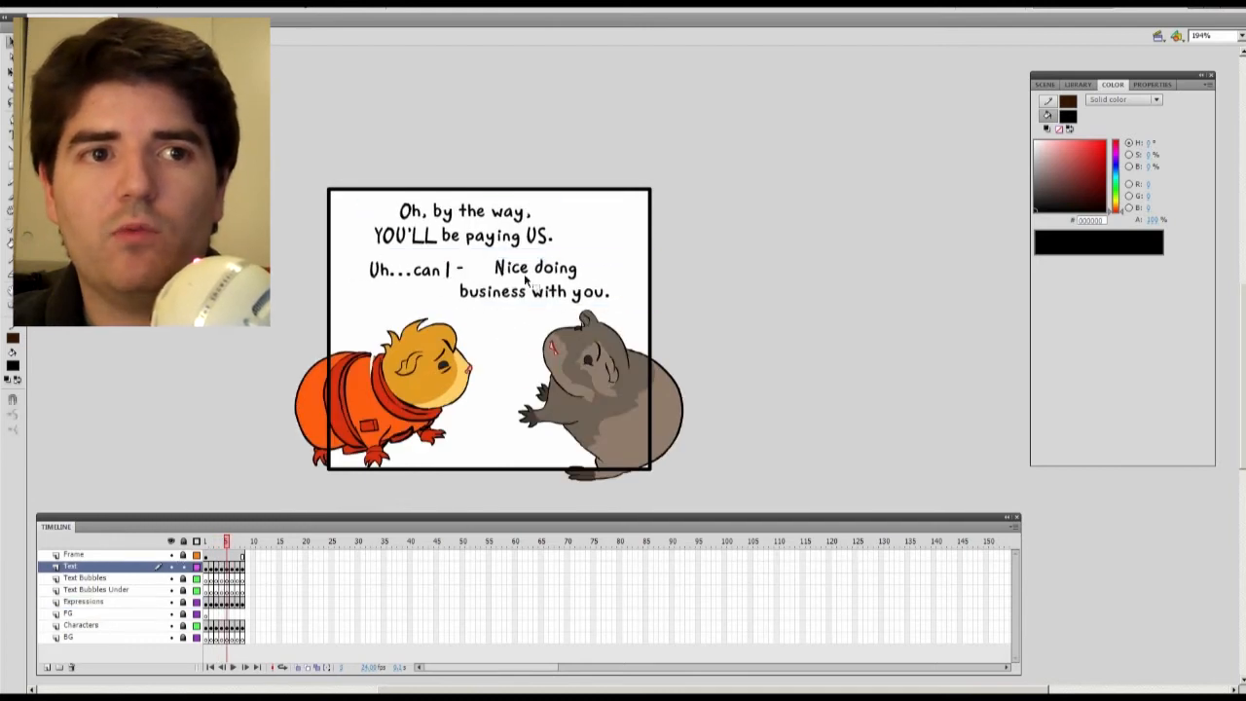
key(period)
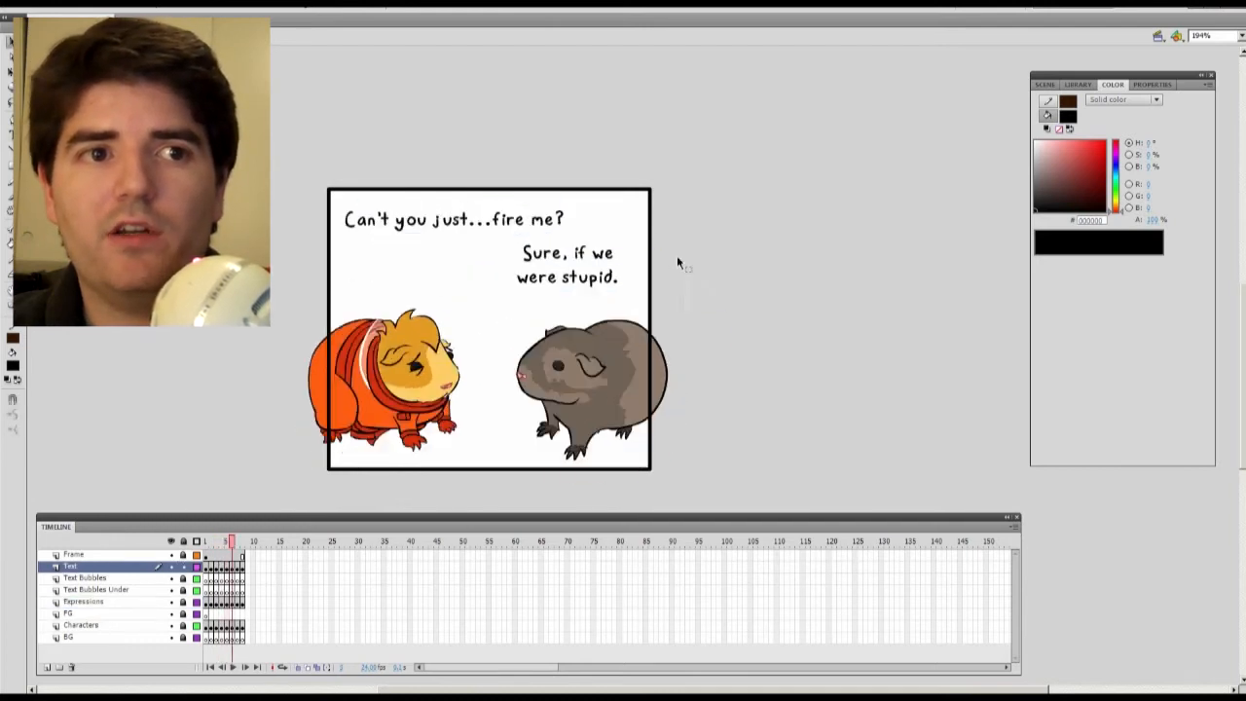
key(period)
key(period)
Step: Unlock the Text Bubbles layer and outline Jeremy's first-panel line with a straight-edged box and a pointer towards him
click(183, 579)
click(205, 578)
key(n)
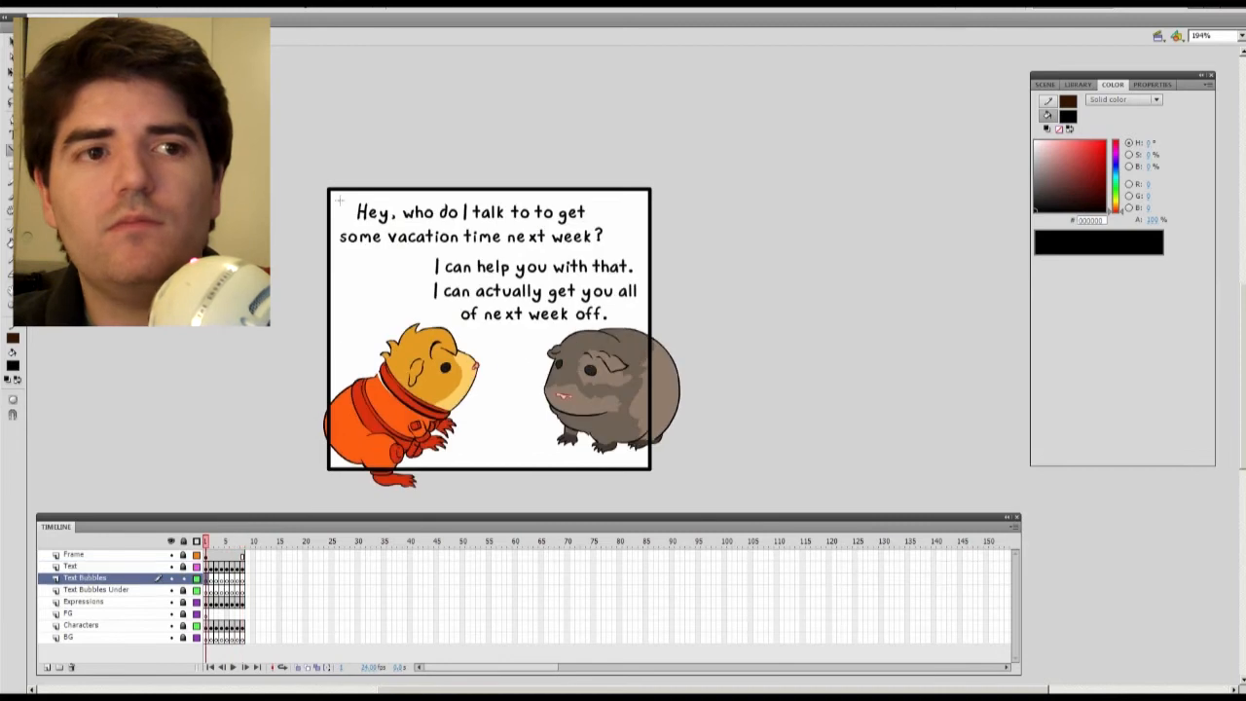
drag(339, 195, 336, 257)
drag(333, 252, 623, 248)
mouse_move(331, 198)
mouse_down()
mouse_move(625, 197)
mouse_move(613, 252)
mouse_up()
drag(383, 251, 387, 317)
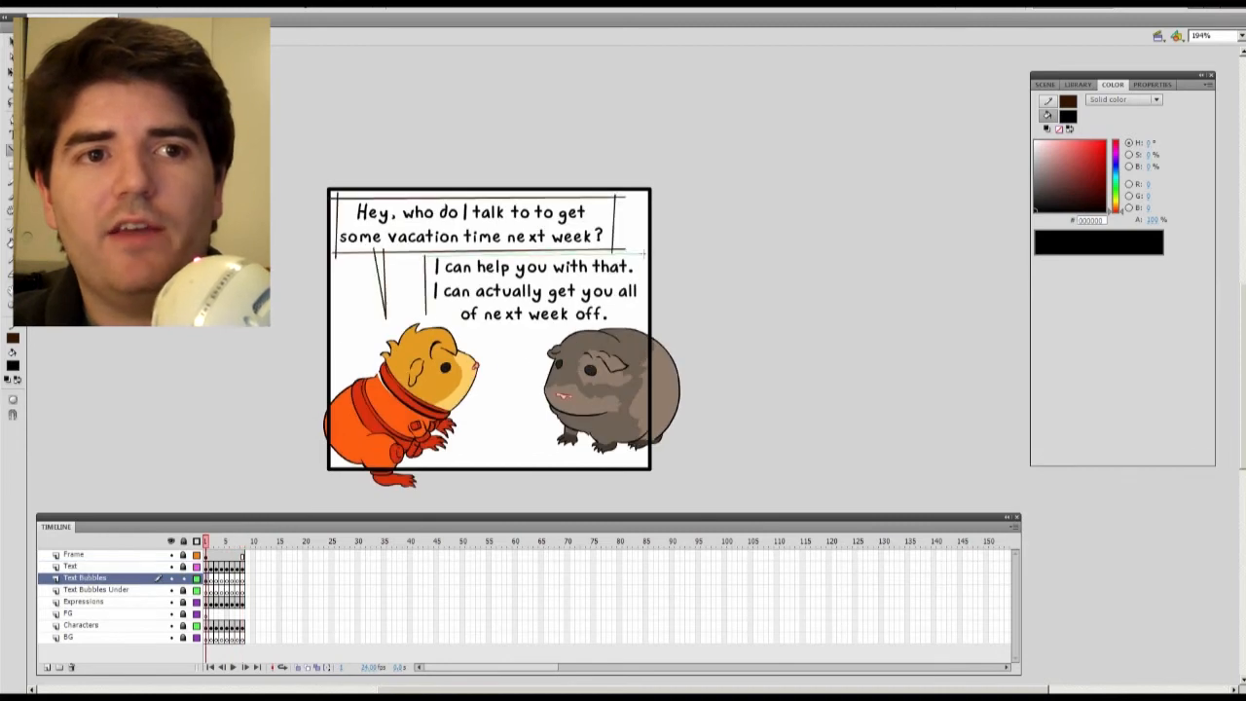
Step: Outline the worker's "I can help you with that." reply in the first panel with a box
drag(589, 324, 643, 323)
key(ctrl+equal)
drag(957, 279, 732, 223)
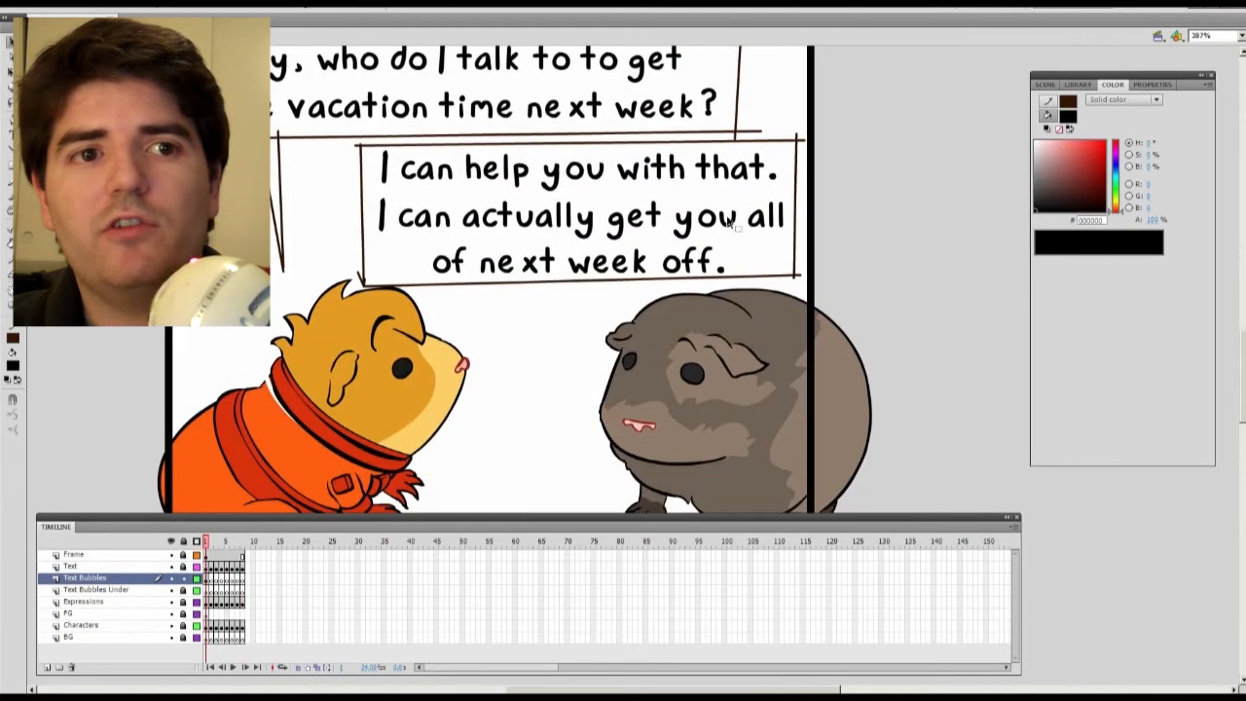
key(v)
key(ctrl+minus)
Step: Outline the three dialogue blocks in the "Really?" panel with straight-line boxes and speech pointers
key(period)
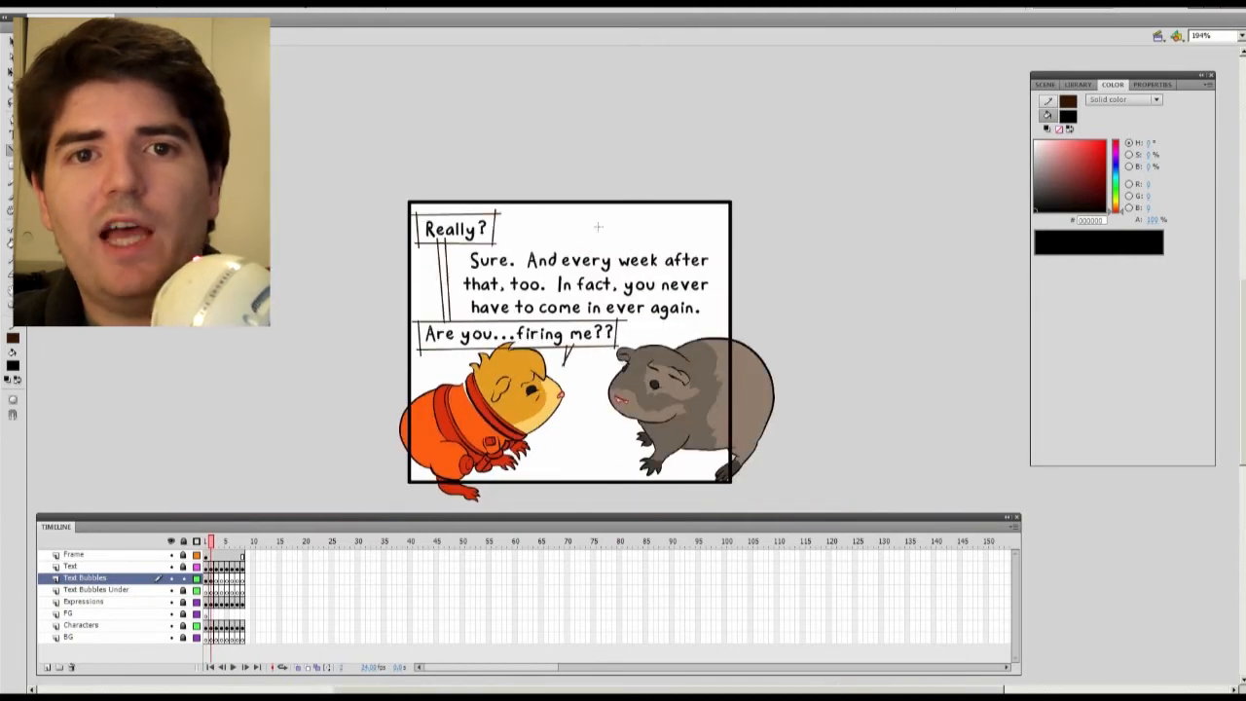
drag(722, 245, 723, 245)
drag(460, 317, 722, 315)
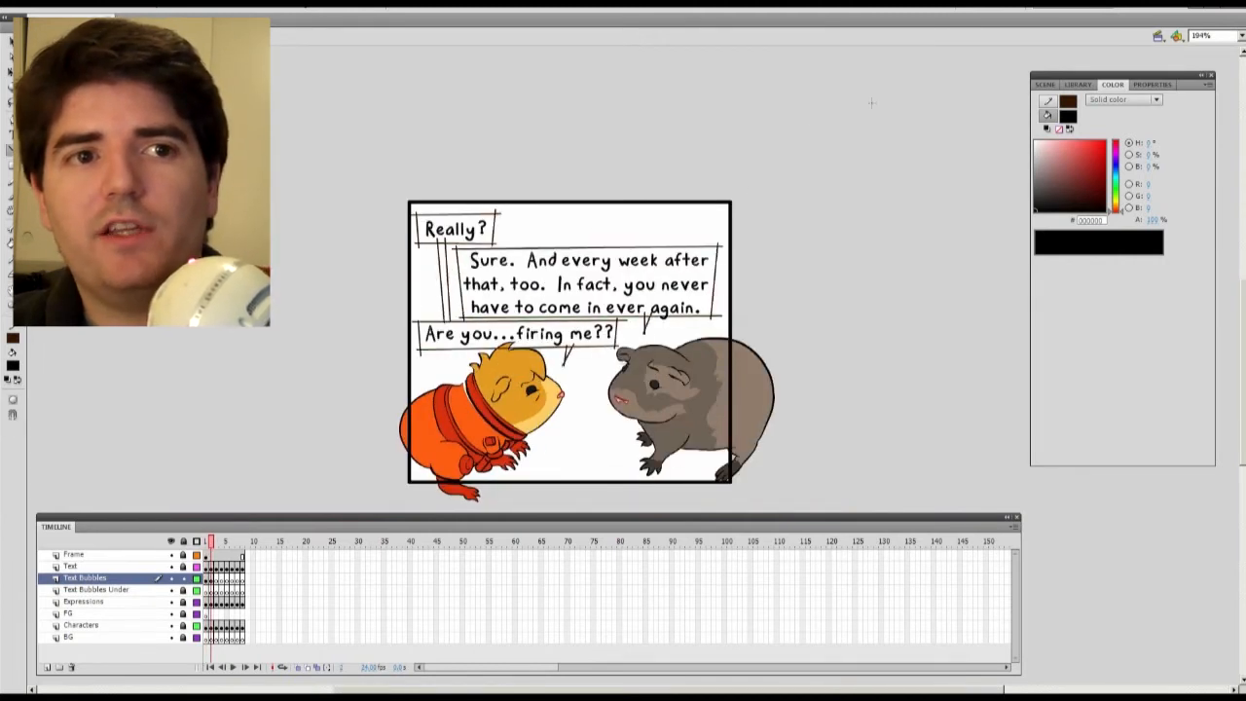
Step: Outline both speeches in the "Not at all!" panel with boxes and pointers towards the worker and Jeremy
key(period)
mouse_move(429, 207)
mouse_down()
mouse_move(435, 286)
mouse_move(705, 283)
mouse_up()
drag(697, 203, 690, 285)
drag(421, 207, 703, 208)
drag(669, 282, 665, 332)
drag(678, 279, 665, 332)
mouse_move(418, 290)
mouse_down()
mouse_move(416, 343)
mouse_move(647, 290)
mouse_up()
drag(585, 340, 566, 374)
Step: Outline the "Just sign here." and "This is so awesome!" lines with boxes and speech pointers
key(period)
drag(490, 220, 496, 258)
drag(492, 256, 645, 255)
drag(490, 223, 531, 222)
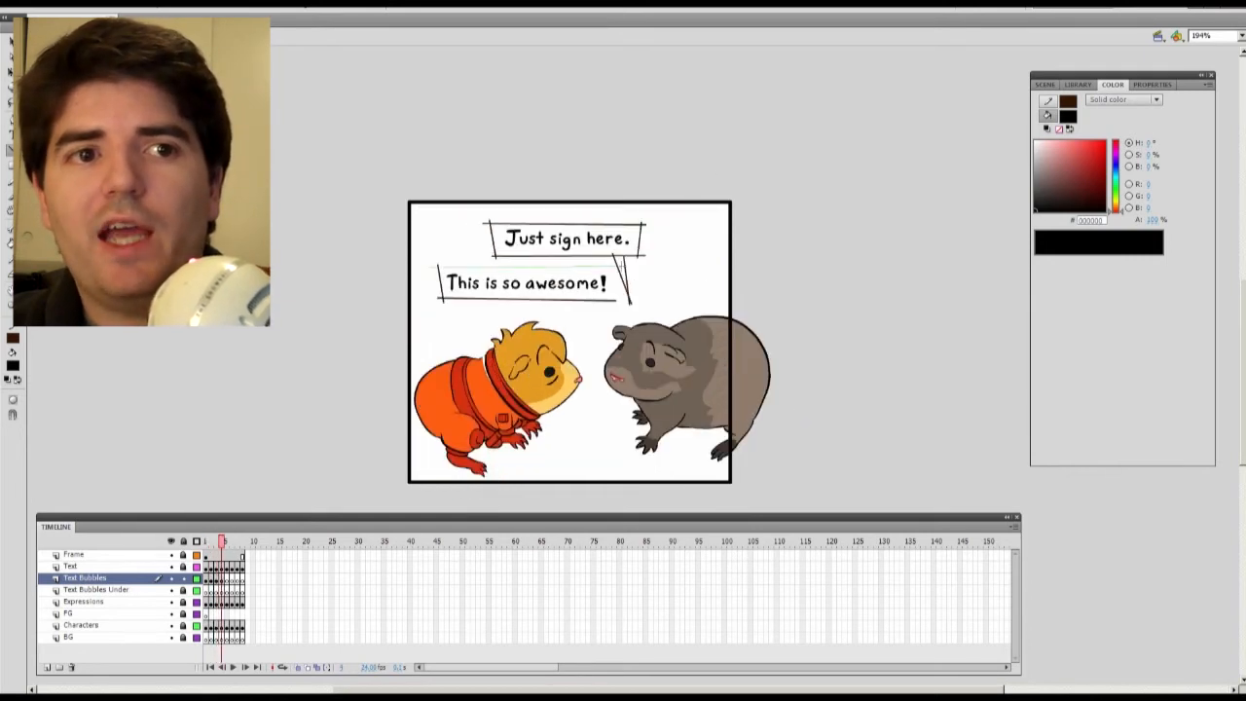
Step: Outline the dialogue blocks in the "YOU'LL be paying US." panel with boxes, undoing the last few edits
key(period)
drag(437, 210, 438, 265)
drag(438, 263, 667, 259)
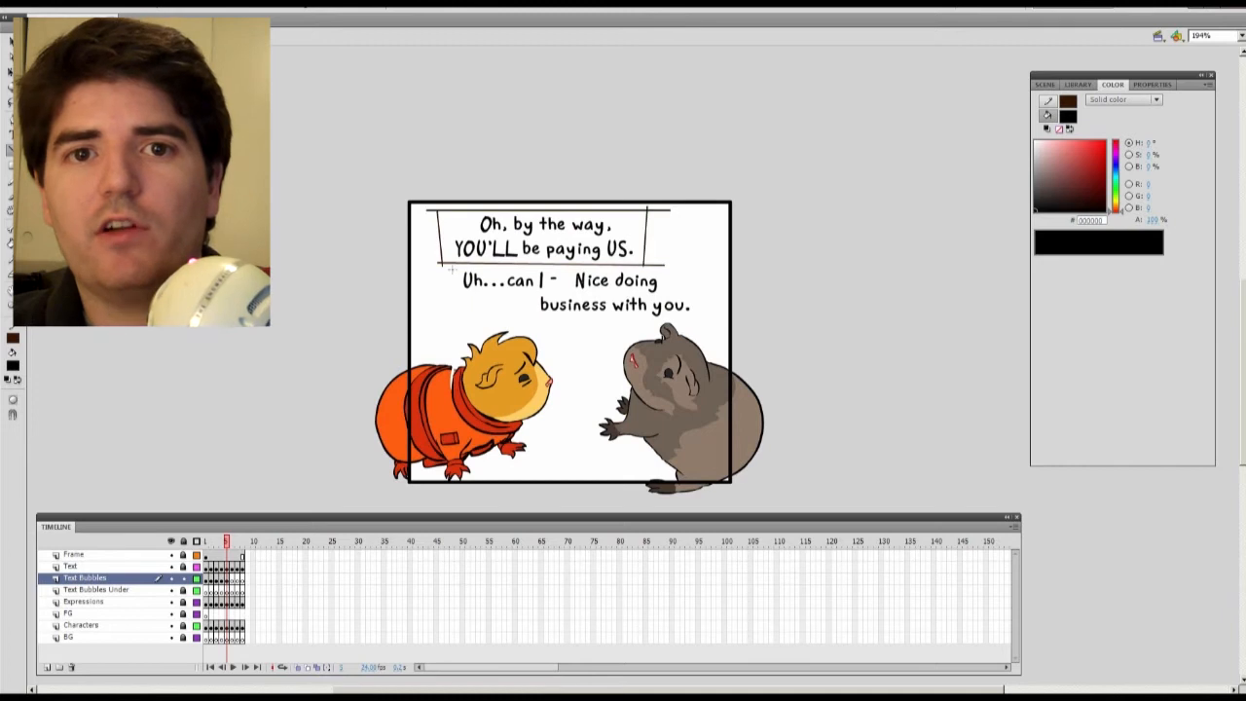
key(ctrl+z)
key(ctrl+z)
key(ctrl+z)
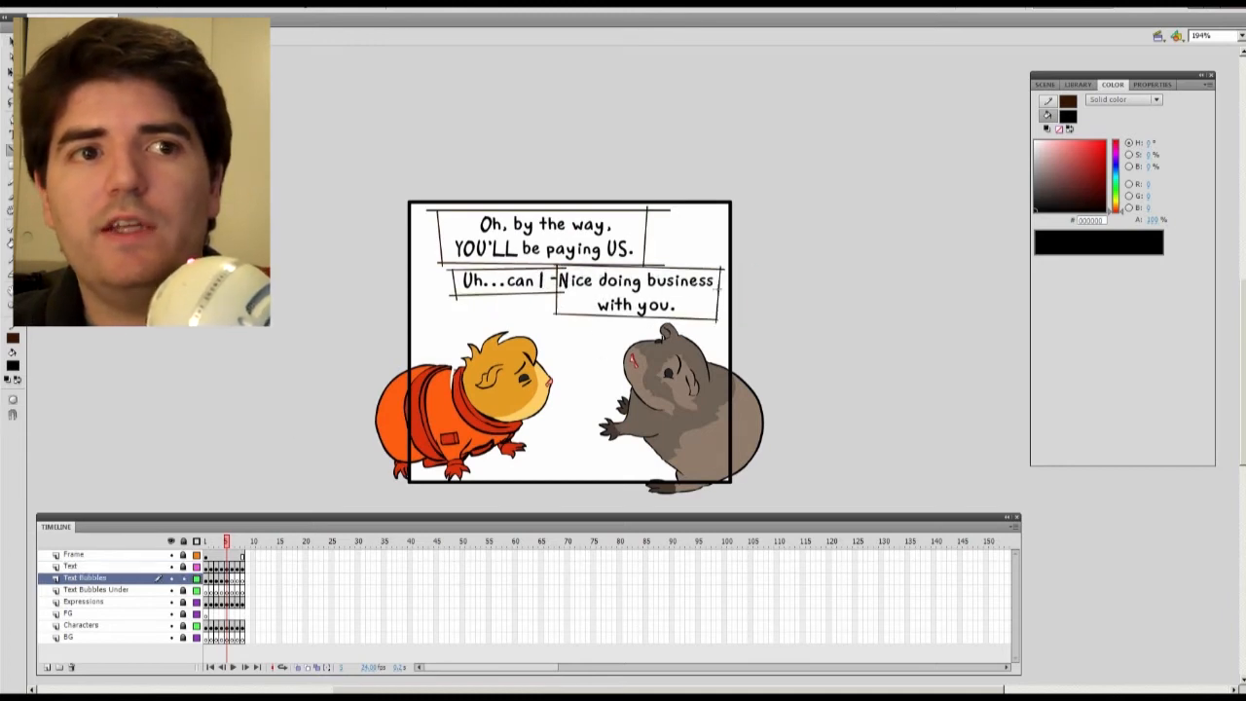
key(ctrl+z)
key(ctrl+z)
Step: Switch to the Flash start screen and reopen "2 - vacation time.fla"
key(alt+Tab)
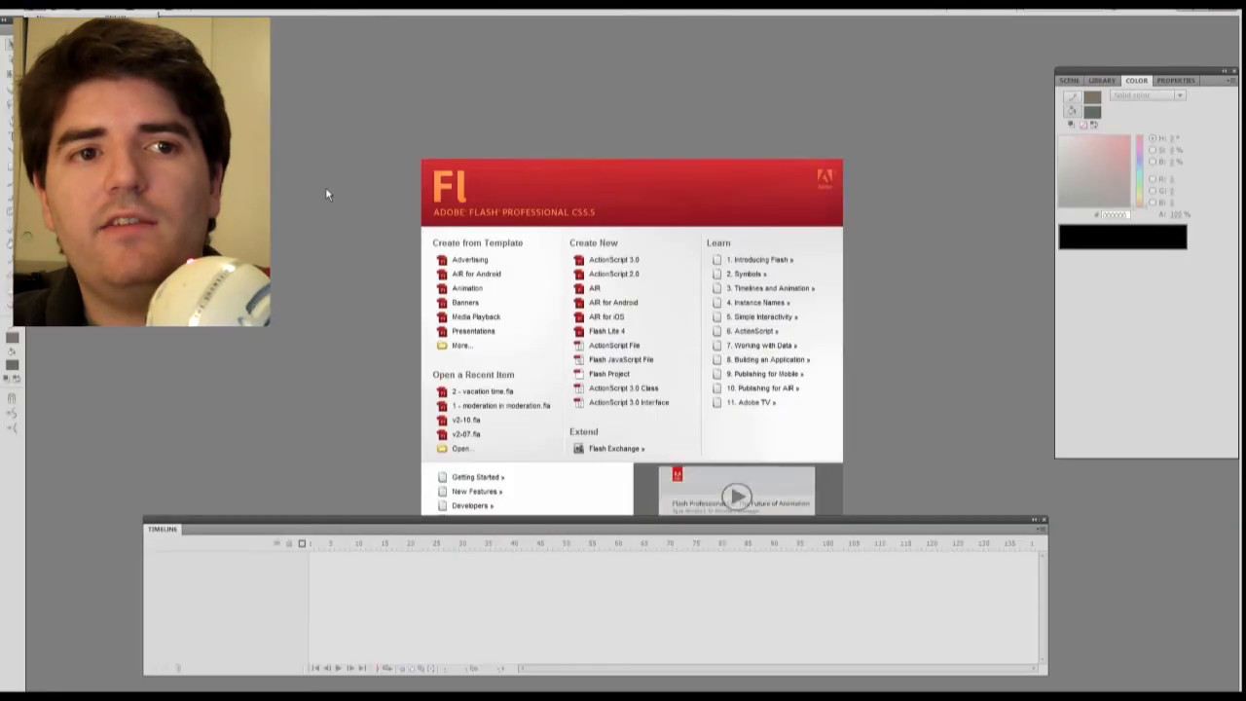
key(ctrl+o)
key(Return)
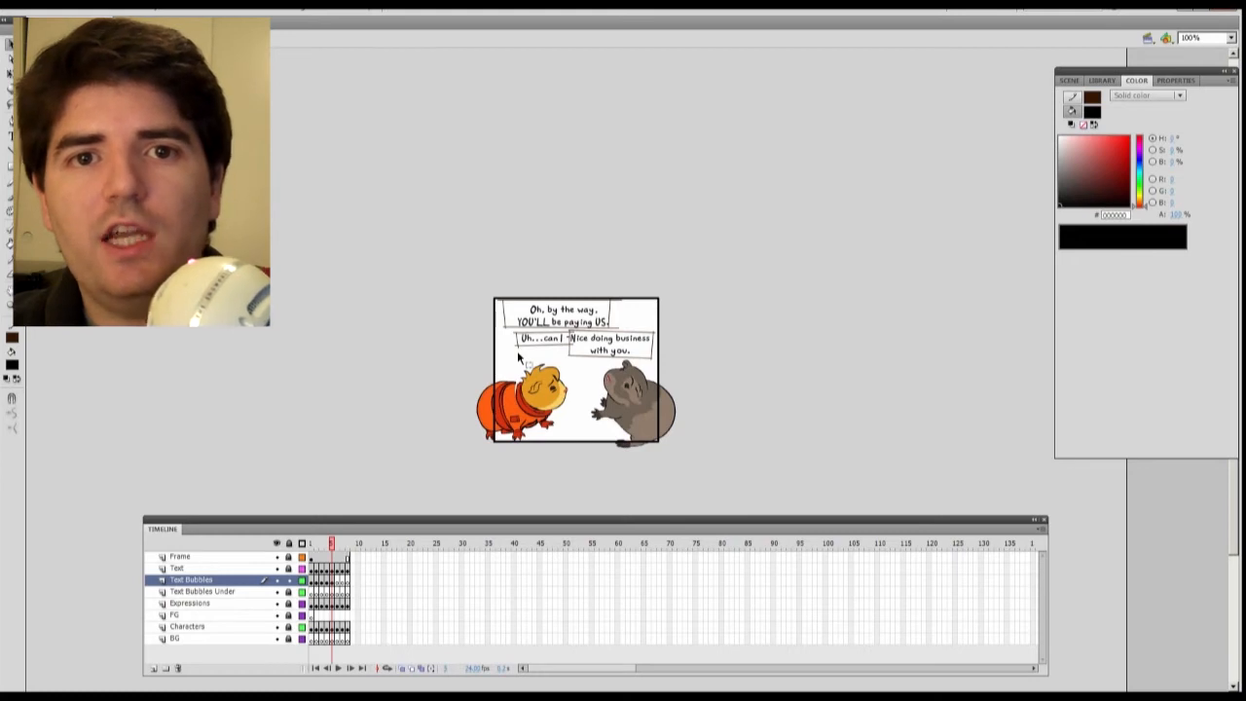
Step: Draw the speech pointers below the dialogue boxes in the "Uh...can I -" panel
key(ctrl+4)
drag(709, 340, 856, 130)
key(n)
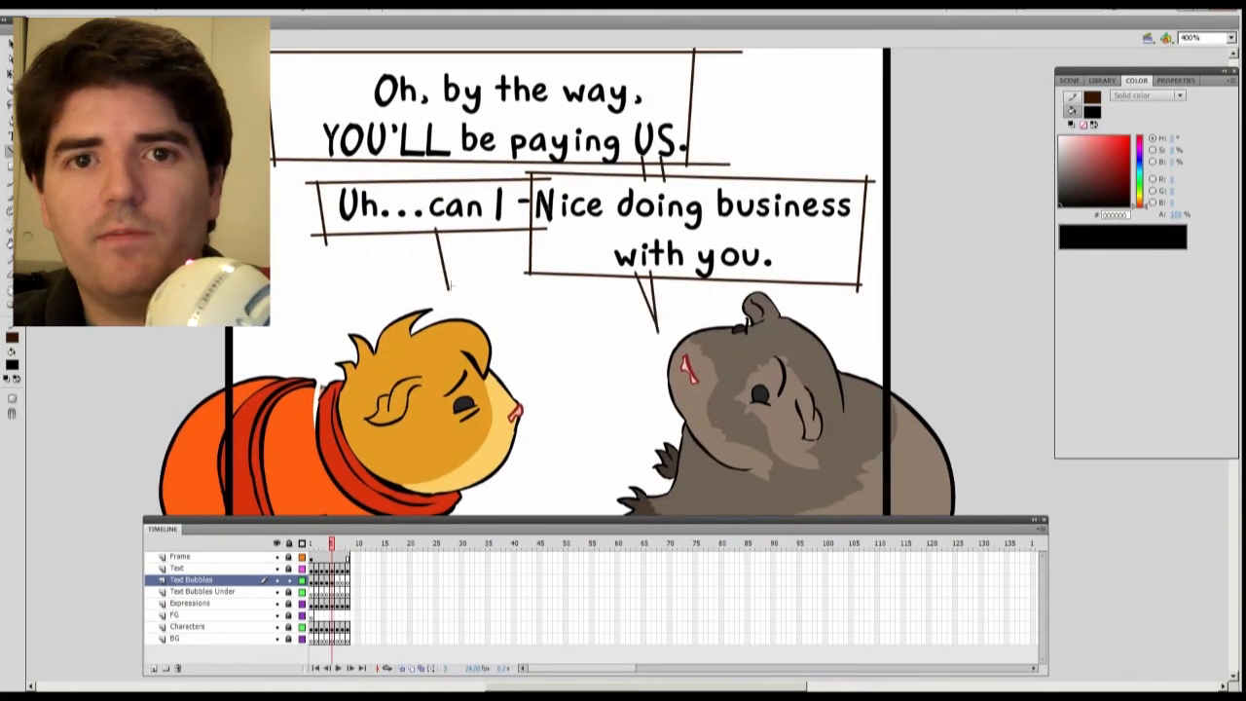
drag(450, 288, 453, 230)
Step: Outline "Can't you just...fire me?" with a box and a long pointer down towards Jeremy
key(.)
drag(676, 244, 685, 300)
mouse_move(263, 192)
mouse_down()
mouse_move(745, 187)
mouse_move(730, 119)
mouse_up()
drag(735, 126, 263, 128)
drag(479, 186, 480, 346)
drag(480, 346, 499, 181)
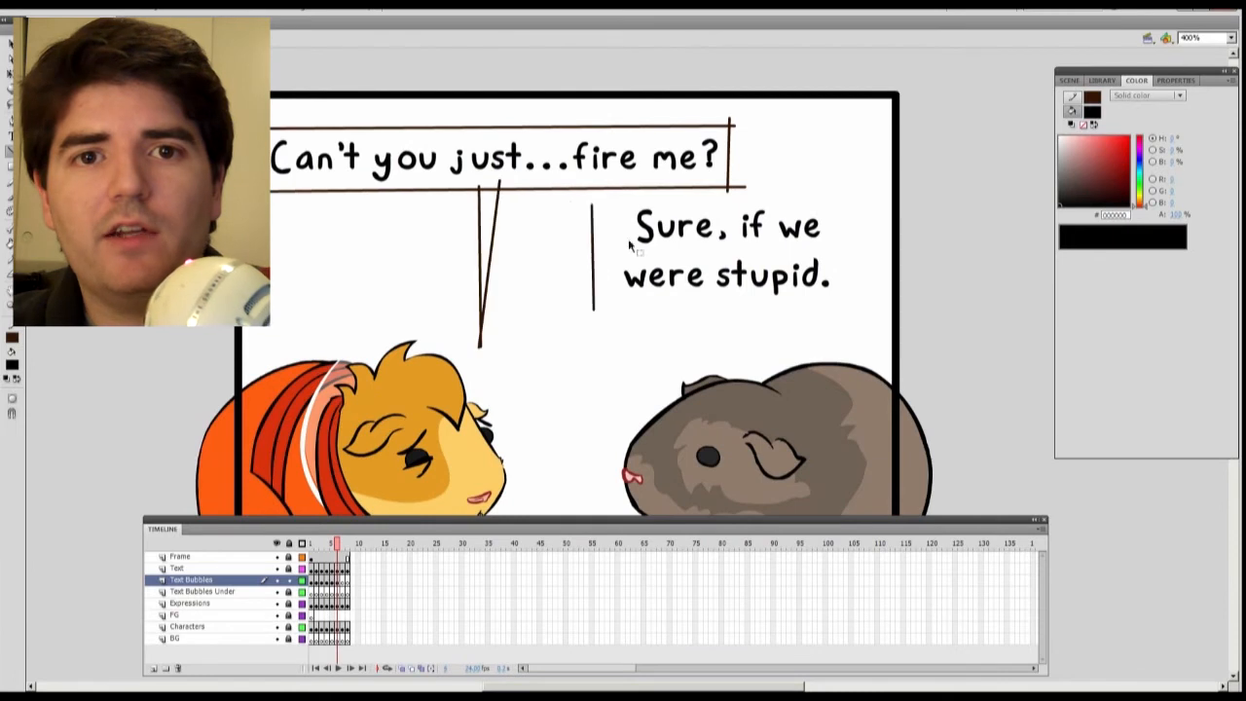
Step: Outline "Sure, if we were stupid." with a box and a pointer towards the worker
drag(604, 202, 597, 302)
drag(595, 299, 854, 306)
drag(604, 201, 853, 191)
drag(839, 187, 849, 310)
drag(659, 298, 655, 370)
Step: Outline "What if I just come in to work everyday?" with a box and a pointer towards Jeremy
key(.)
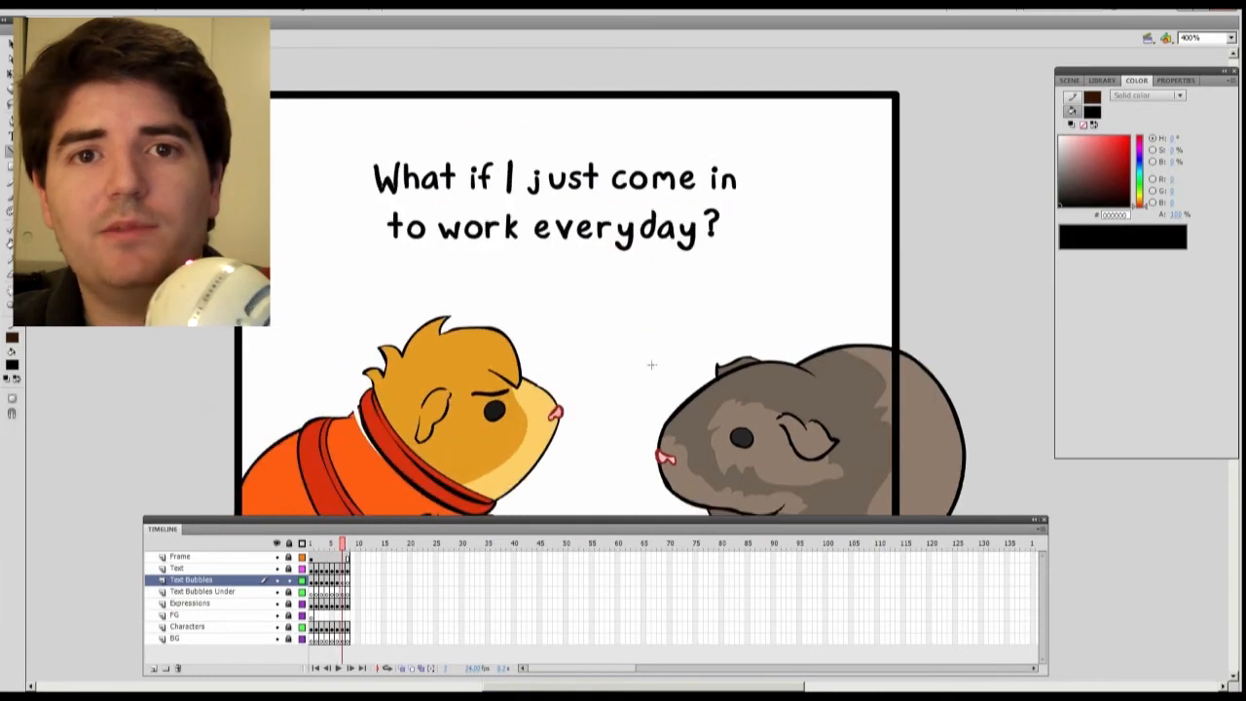
mouse_move(348, 153)
mouse_down()
mouse_move(362, 263)
mouse_move(748, 263)
mouse_up()
drag(755, 148, 742, 269)
drag(336, 153, 774, 150)
drag(560, 253, 559, 327)
drag(559, 327, 575, 274)
Step: Outline "Hey, man, whatever you do on your vacation time is up to you." with a box and a pointer towards the worker
key(.)
drag(275, 127, 277, 251)
drag(272, 252, 870, 261)
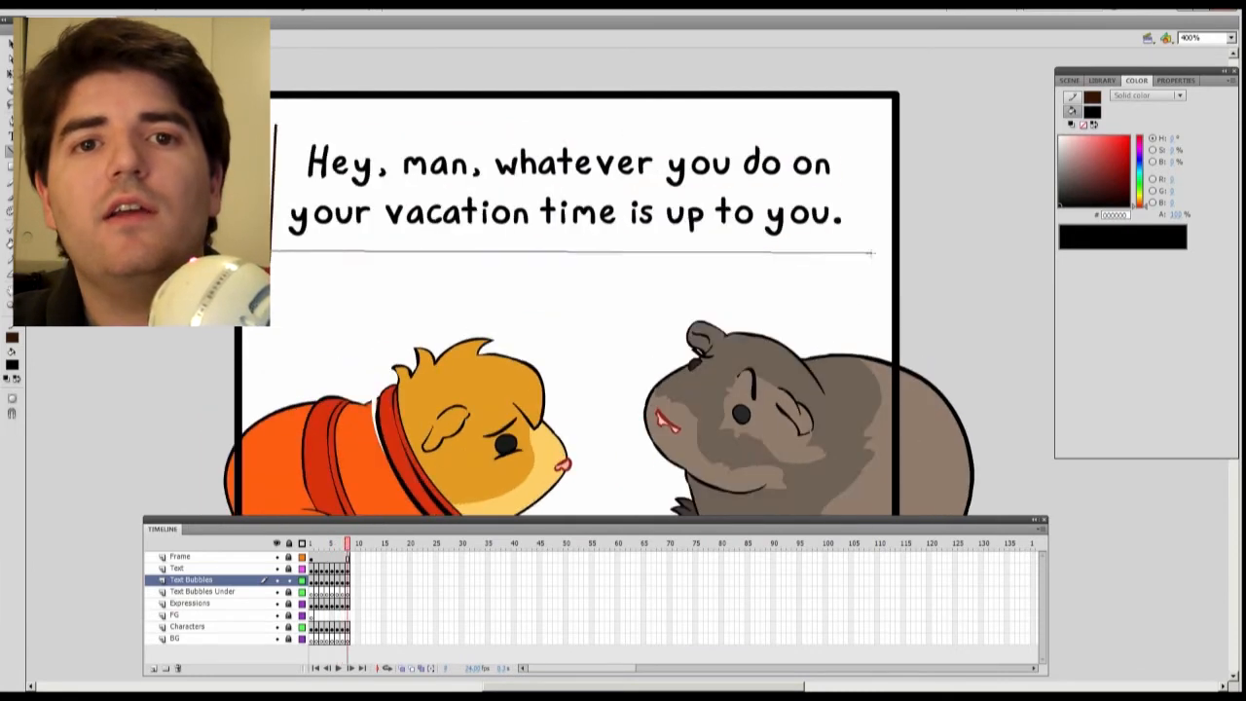
mouse_move(273, 127)
mouse_down()
mouse_move(856, 126)
mouse_move(865, 263)
mouse_up()
drag(651, 255, 653, 314)
drag(653, 313, 629, 250)
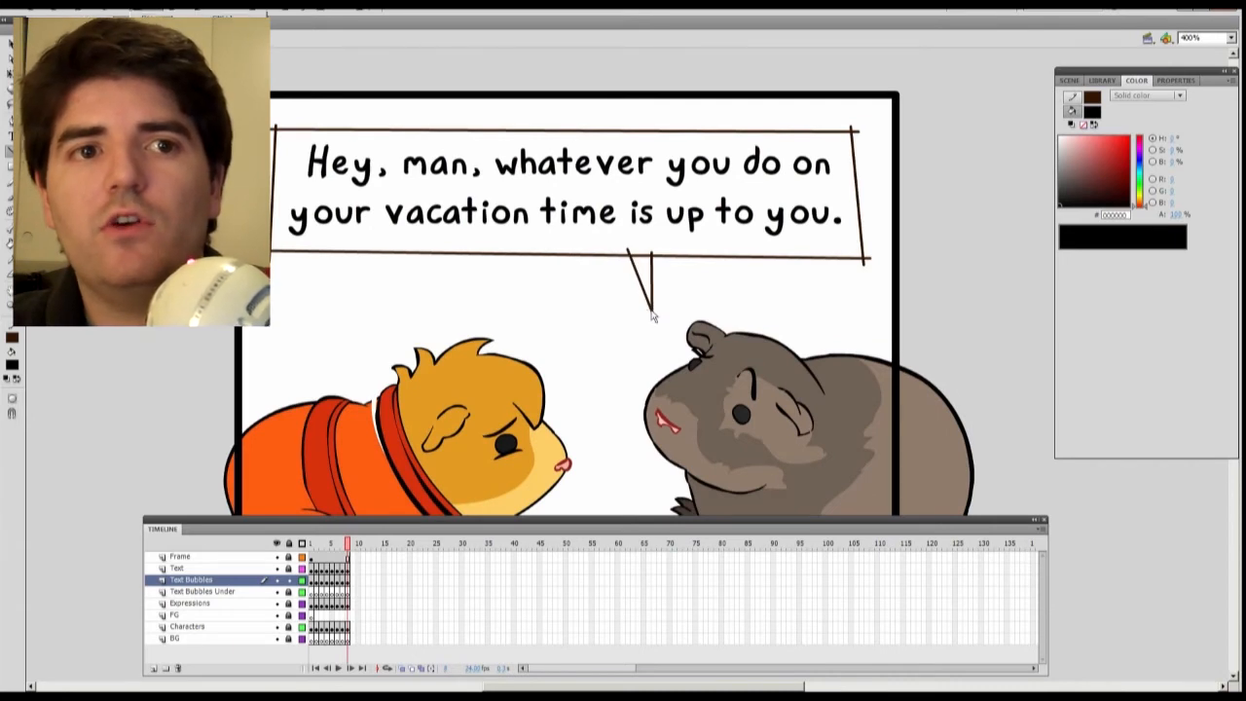
Step: Set the document background to light blue and fill the outlined speech bubbles and pointers in every panel with white
key(ctrl+j)
click(500, 398)
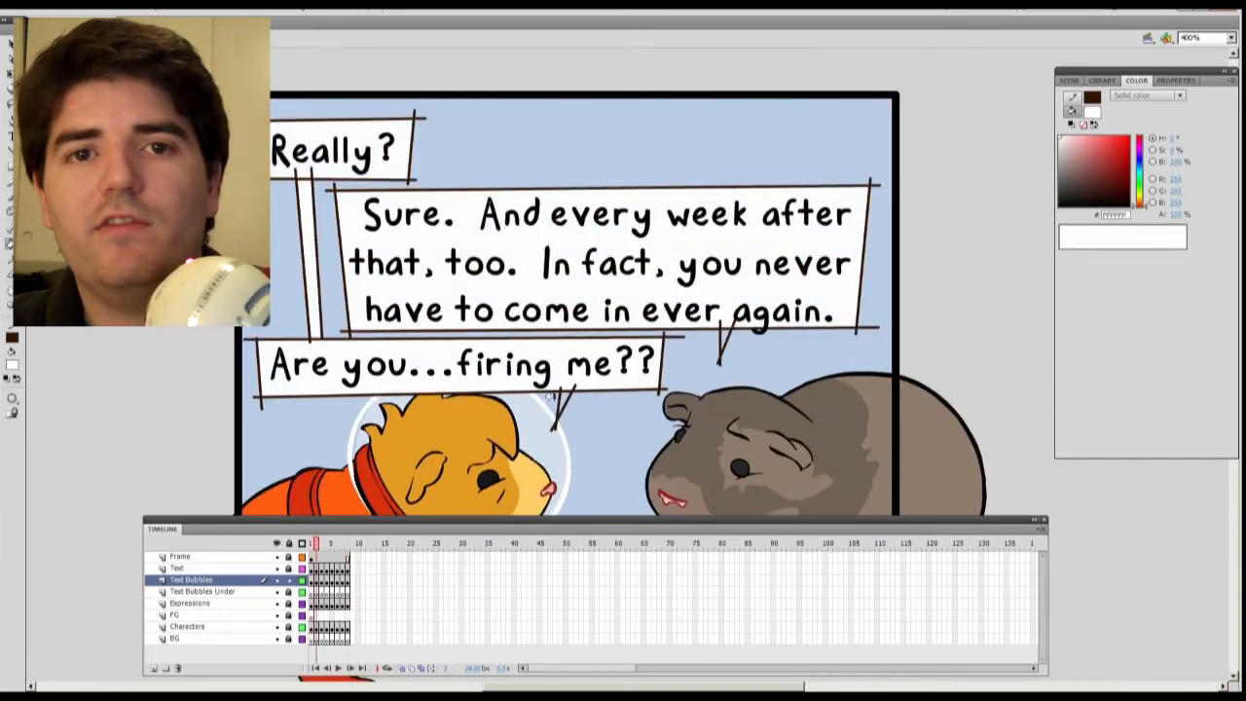
key(.)
key(.)
key(.)
key(.)
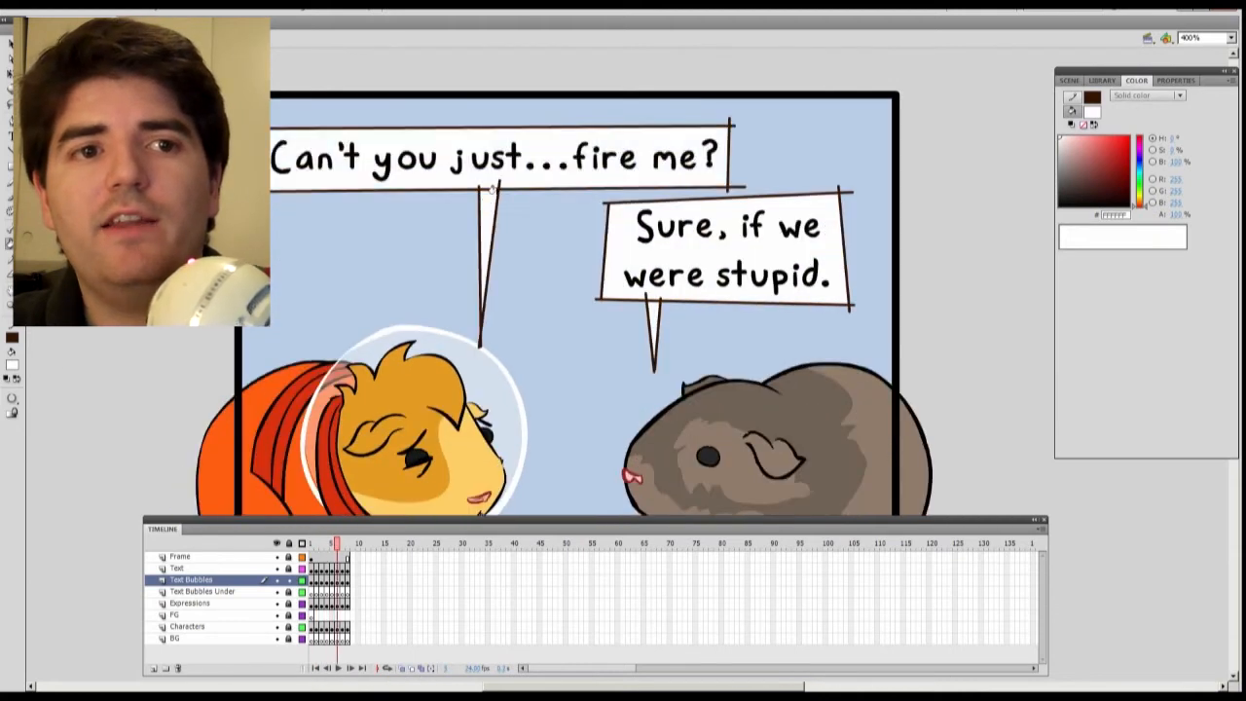
key(.)
key(.)
Step: Save the file and use multiple-frame editing to strip the outlines from the white speech bubbles in all panels
key(ctrl+minus)
key(ctrl+s)
click(421, 668)
key(z)
key(ctrl+minus)
key(ctrl+minus)
key(ctrl+1)
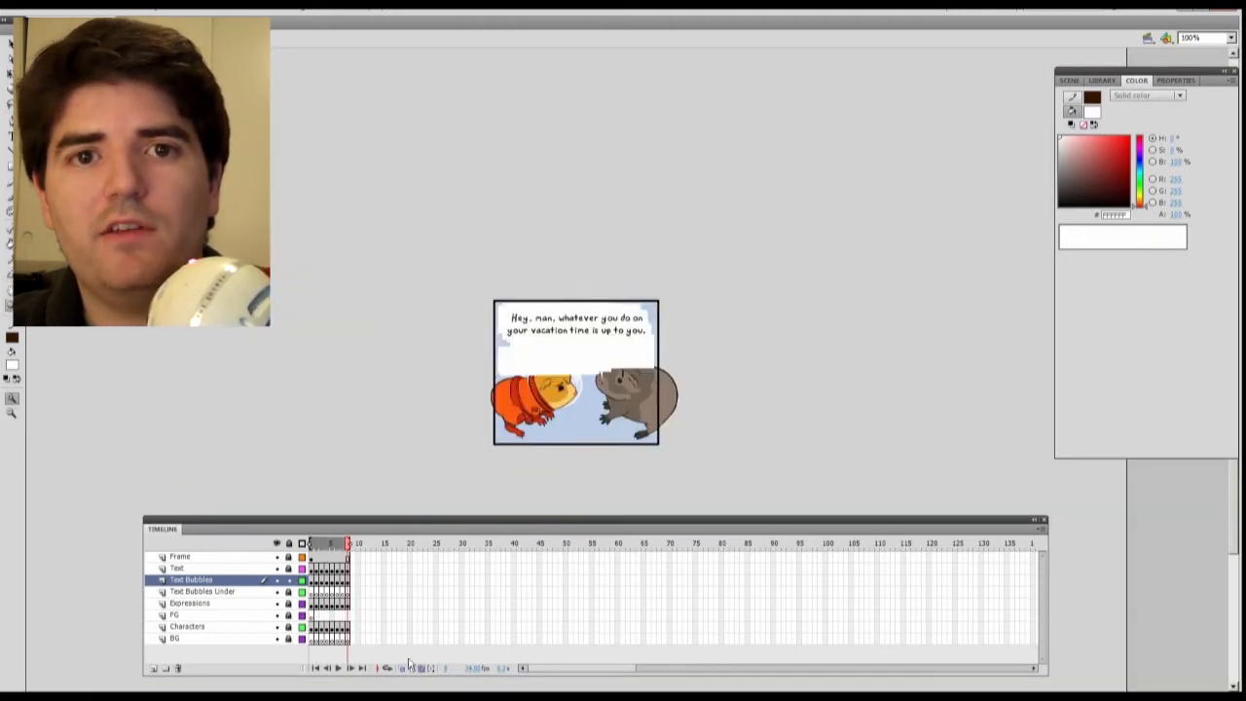
key(ctrl+equal)
key(Return)
Step: Paste the bubble frames into the Text Bubbles Under layer and recolour them black as offset shadows
right_click(352, 594)
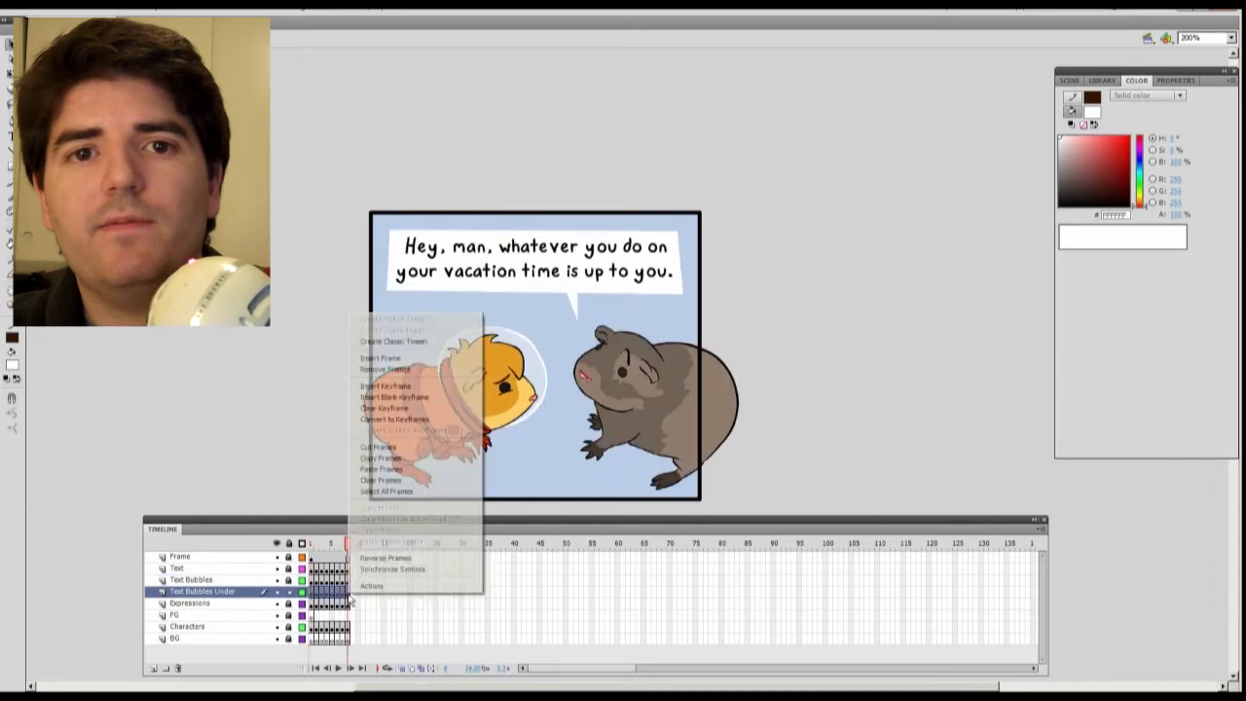
click(381, 469)
click(1060, 206)
click(658, 337)
click(422, 668)
key(Return)
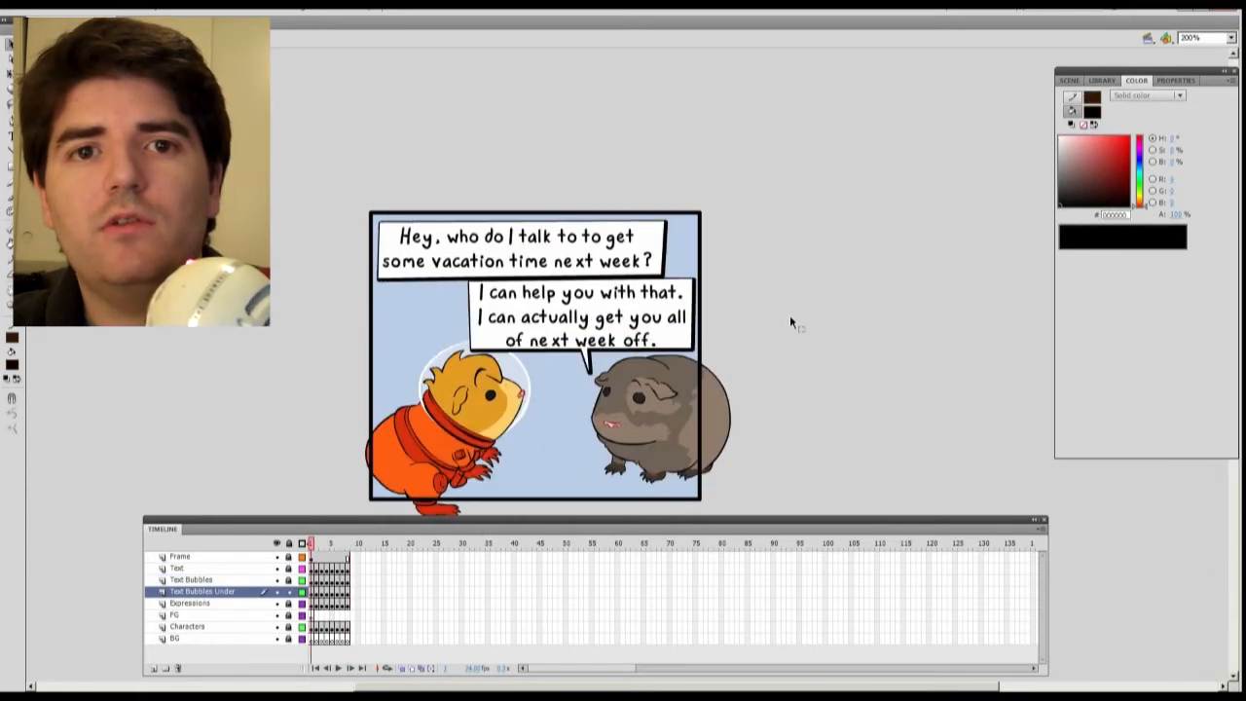
Step: Draw a pointer from Jeremy's first-panel bubble on the Text Bubbles layer and fill it with white
key(n)
click(289, 591)
click(289, 579)
drag(425, 277, 441, 336)
drag(441, 337, 435, 276)
key(i)
click(426, 272)
click(430, 287)
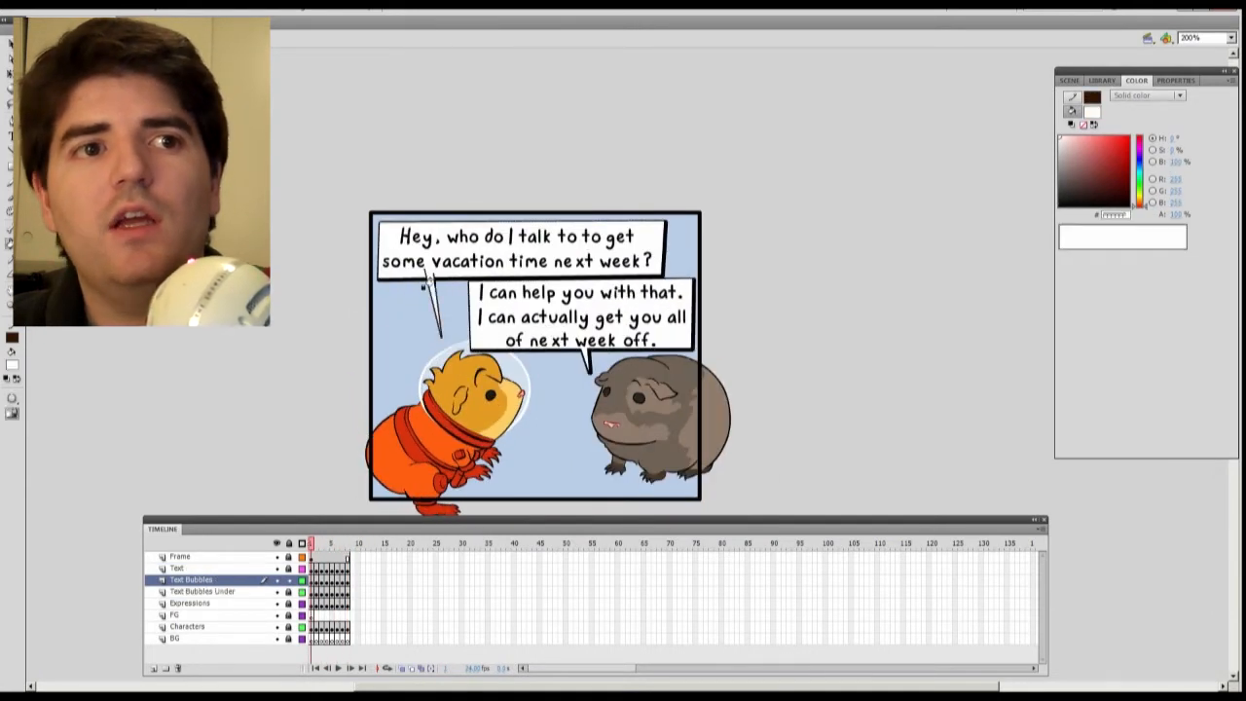
Step: Delete the outline around the first panel's new white pointer
key(v)
double_click(429, 292)
key(Delete)
Step: Paste a copy of the first panel's white pointer in place on the Text Bubbles Under layer
key(ctrl+equal)
click(439, 255)
click(289, 580)
click(289, 591)
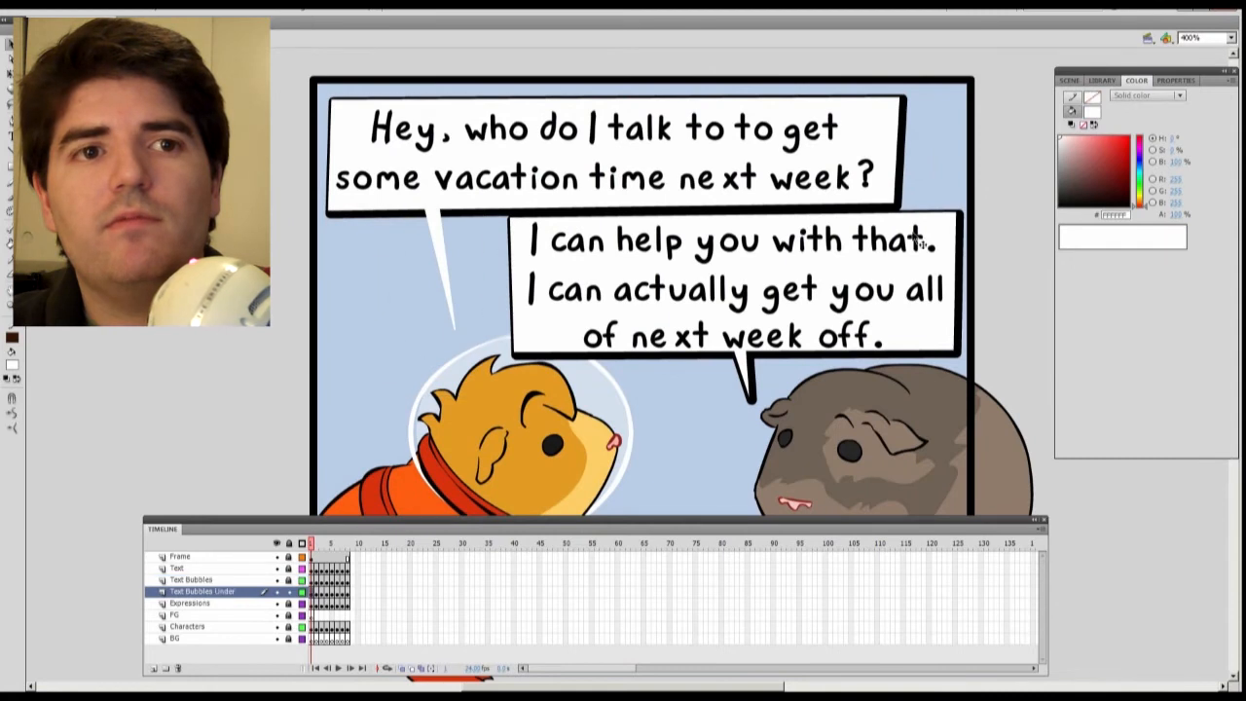
key(ctrl+shift+v)
key(Return)
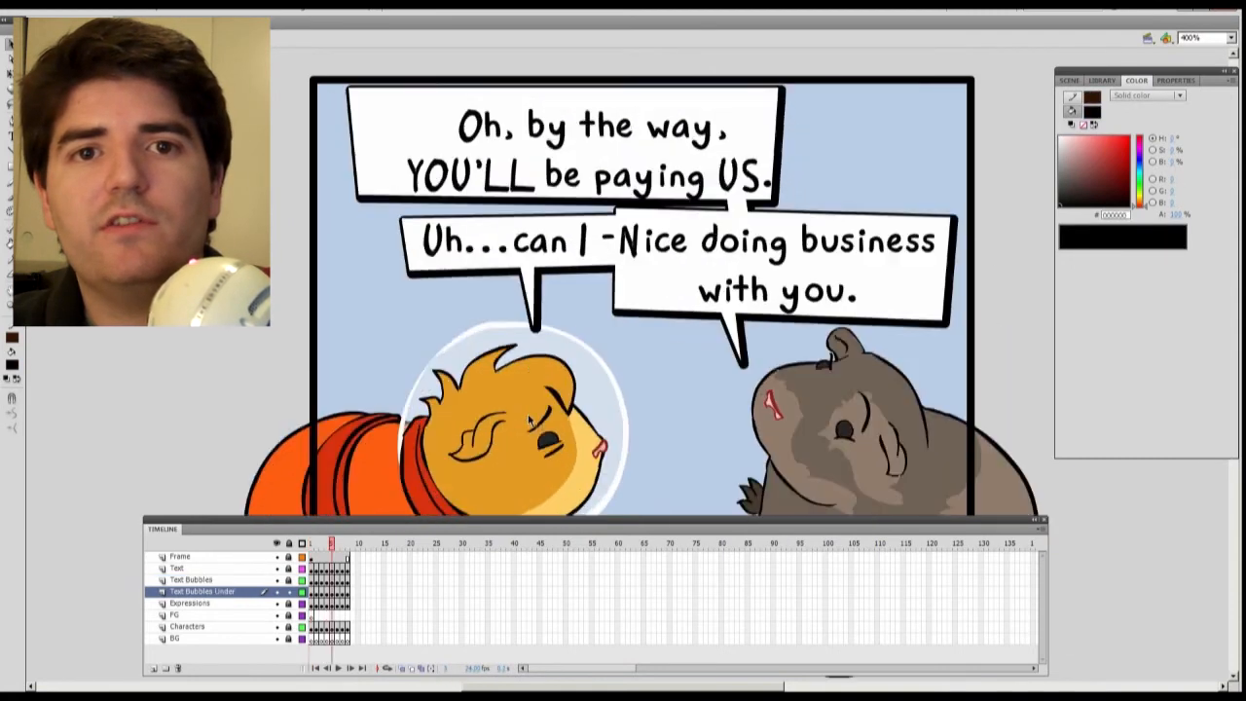
Step: Examine the overlapping bubbles in the "YOU'LL be paying US." panel on the Text Bubbles layer and play back the panels
key(ctrl+equal)
click(334, 578)
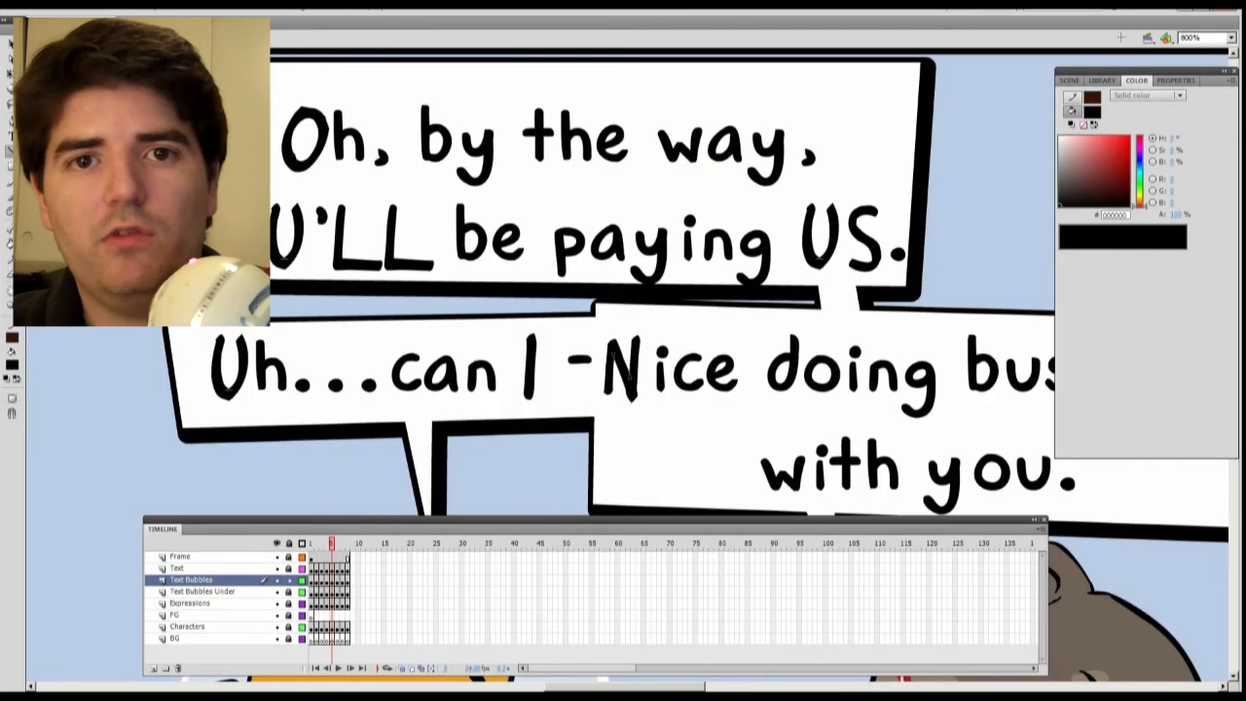
key(n)
key(ctrl+minus)
key(ctrl+minus)
key(Return)
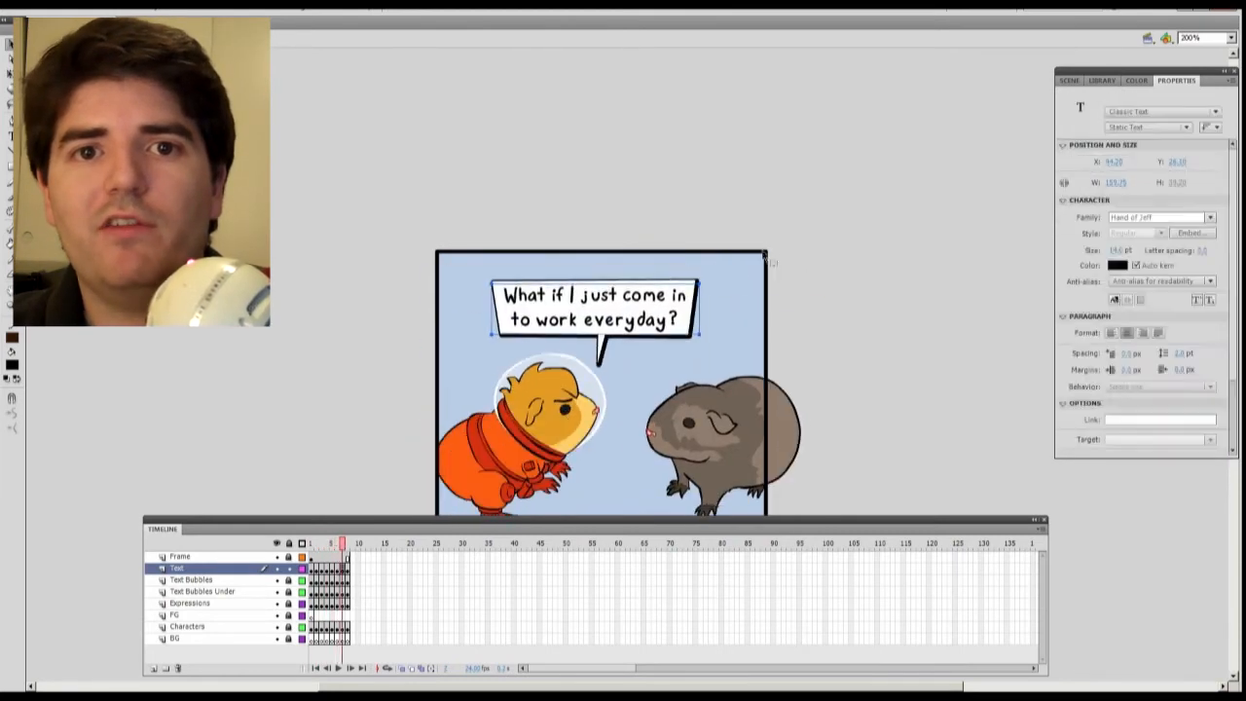
Step: Unlock the BG layer and draw a rectangle larger than the first panel's frame, crossed by two near-horizontal floor lines
click(284, 639)
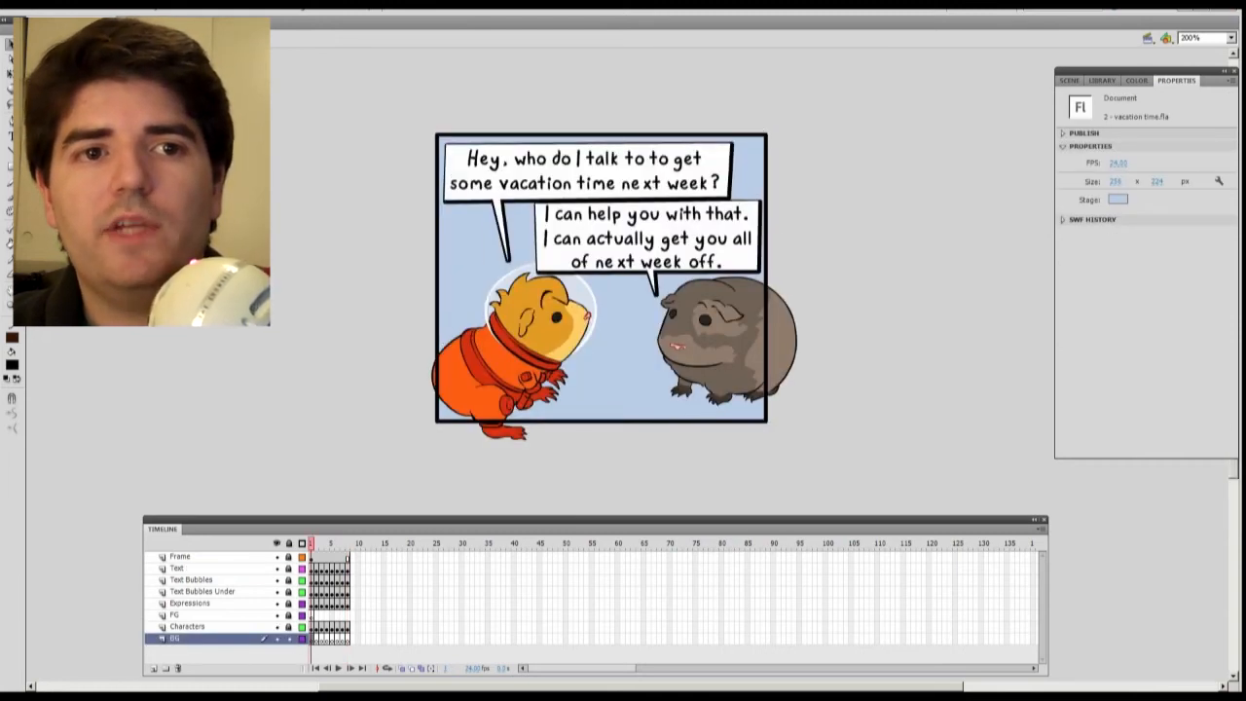
click(9, 167)
click(12, 364)
click(187, 381)
drag(383, 103, 849, 496)
click(10, 151)
mouse_move(367, 324)
mouse_down()
mouse_move(839, 365)
mouse_move(877, 343)
mouse_up()
drag(362, 308, 891, 325)
Step: Fill the background's floor and baseboard with beige tones and the wall with orange
click(1135, 81)
click(1092, 112)
click(1139, 200)
click(1071, 147)
click(828, 428)
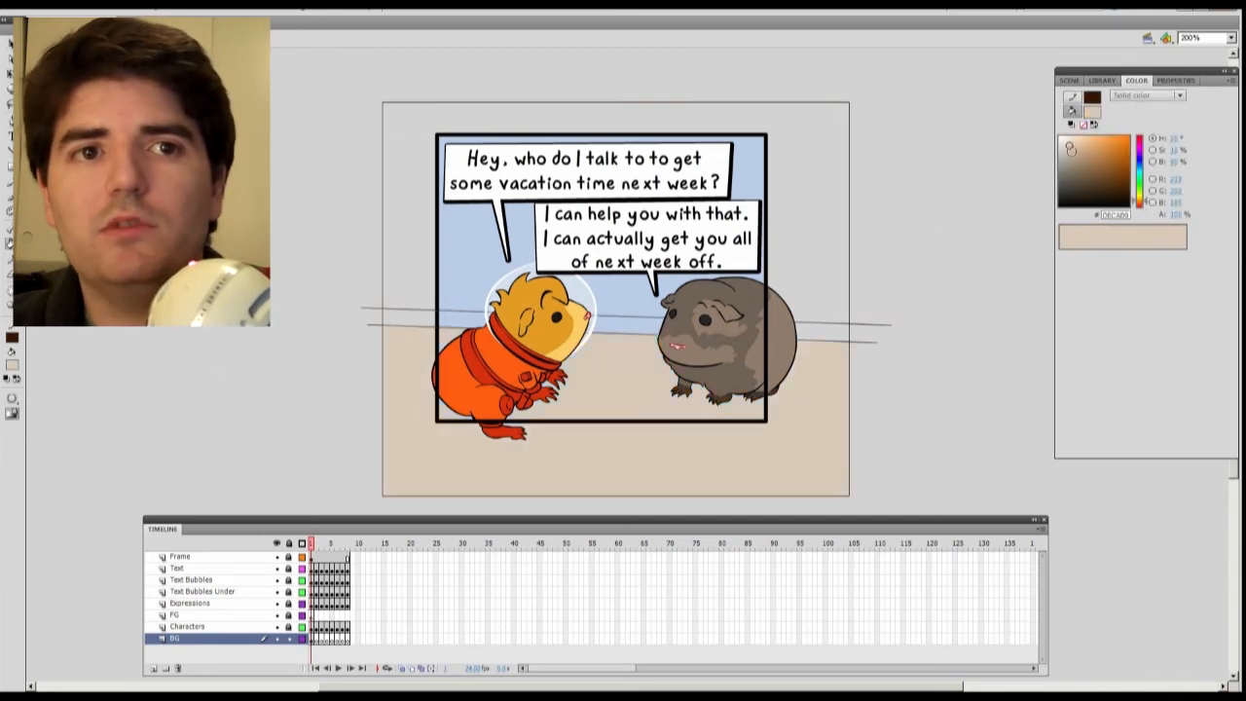
click(419, 318)
click(1107, 148)
click(783, 291)
drag(1139, 193, 1139, 140)
click(828, 255)
key(ctrl+z)
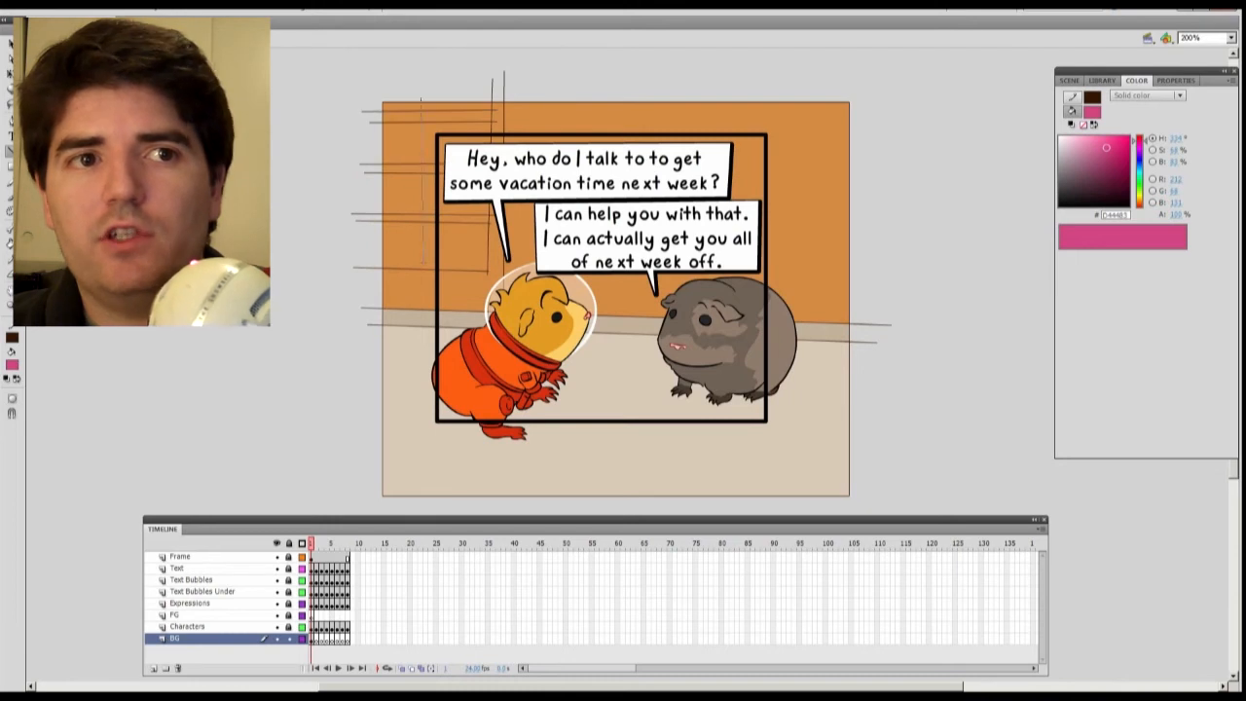
Step: Fill the window panes with pale peach and the window bars and the wall below them with darker orange
key(k)
click(1139, 201)
click(1071, 137)
click(458, 243)
drag(455, 190, 394, 244)
click(1112, 153)
click(464, 290)
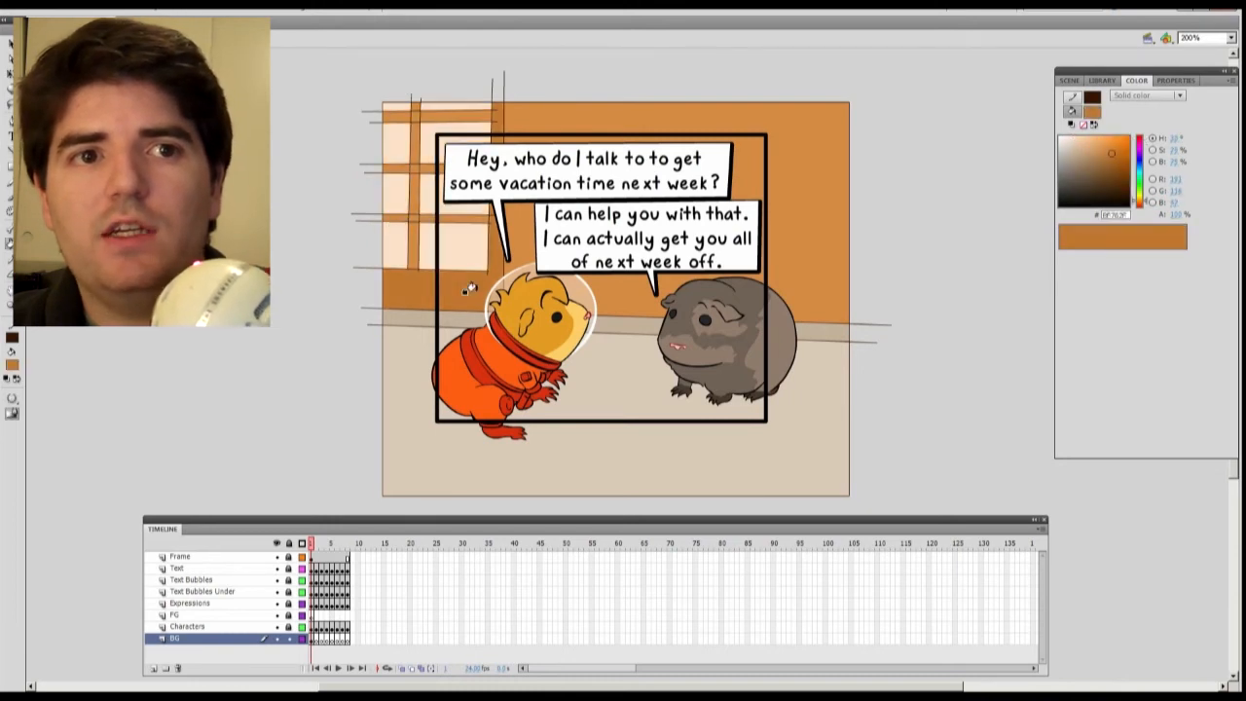
click(413, 151)
click(420, 215)
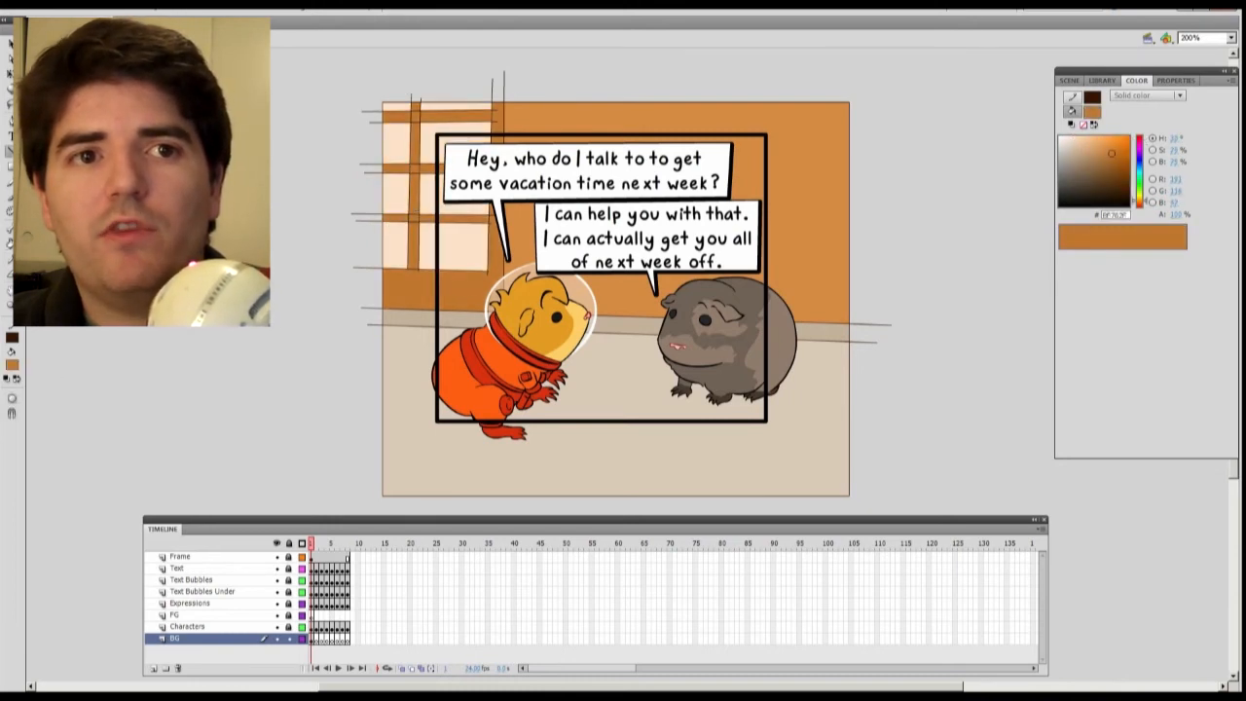
Step: Draw the cabinet outlines behind the grey guinea pig, hiding the Text, Text Bubbles and Text Bubbles Under layers
drag(910, 202, 814, 203)
drag(733, 191, 733, 292)
click(276, 569)
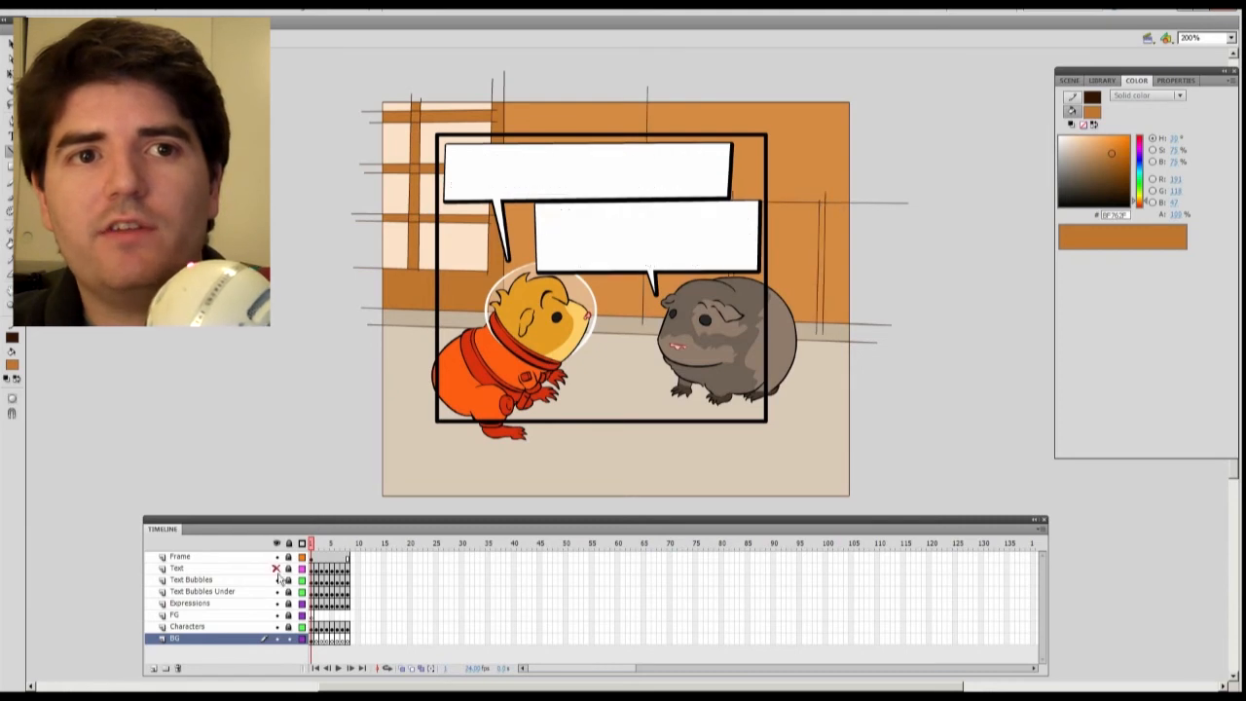
click(276, 580)
click(276, 592)
drag(655, 82, 654, 172)
Step: Fill the upper cabinets and the strip beneath them with dark brown
key(k)
click(1096, 187)
click(750, 156)
click(672, 168)
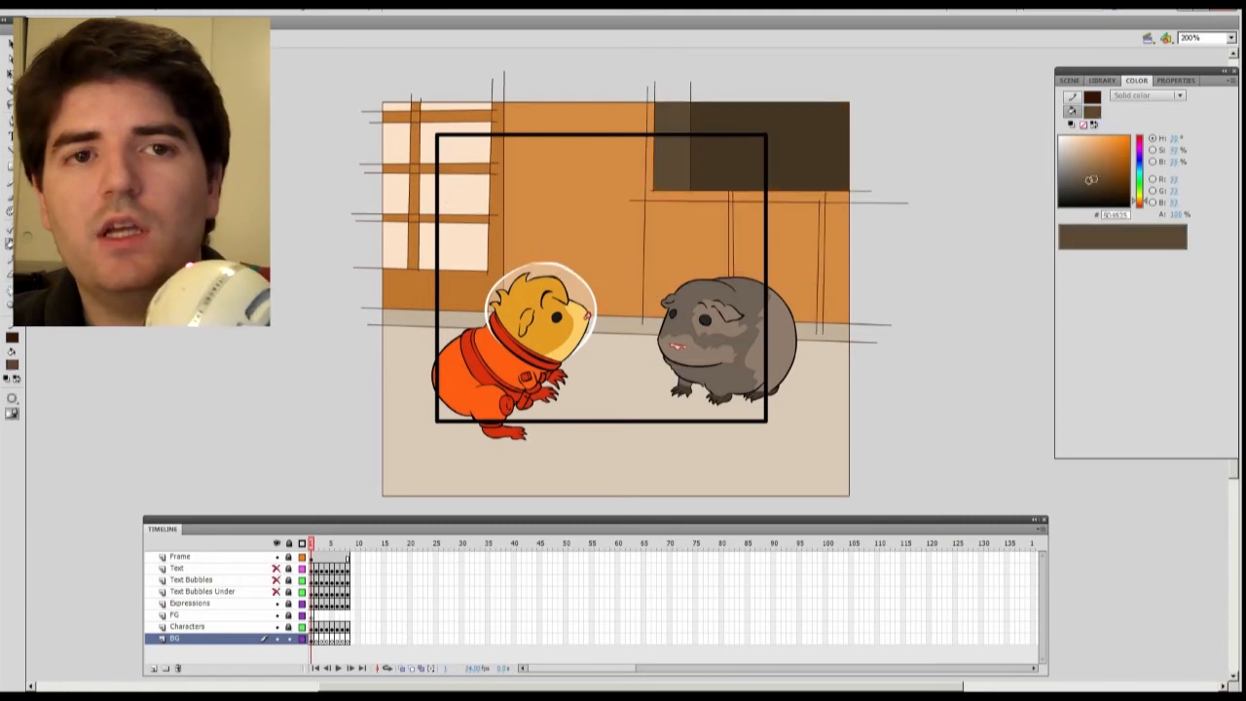
click(735, 196)
Step: Draw handles on the lower cabinet doors and fill the doors with light tan
click(1085, 146)
click(696, 243)
click(793, 243)
key(i)
click(717, 246)
key(n)
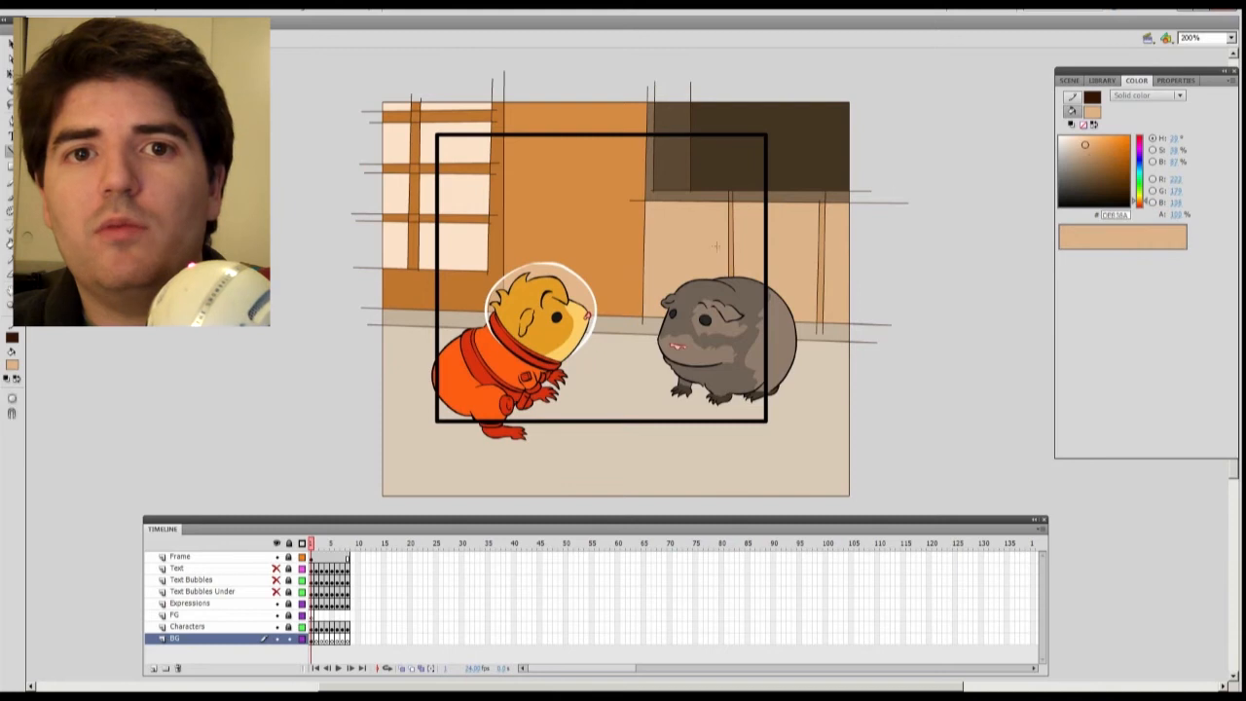
click(824, 245)
click(1098, 147)
click(696, 244)
click(794, 243)
click(836, 243)
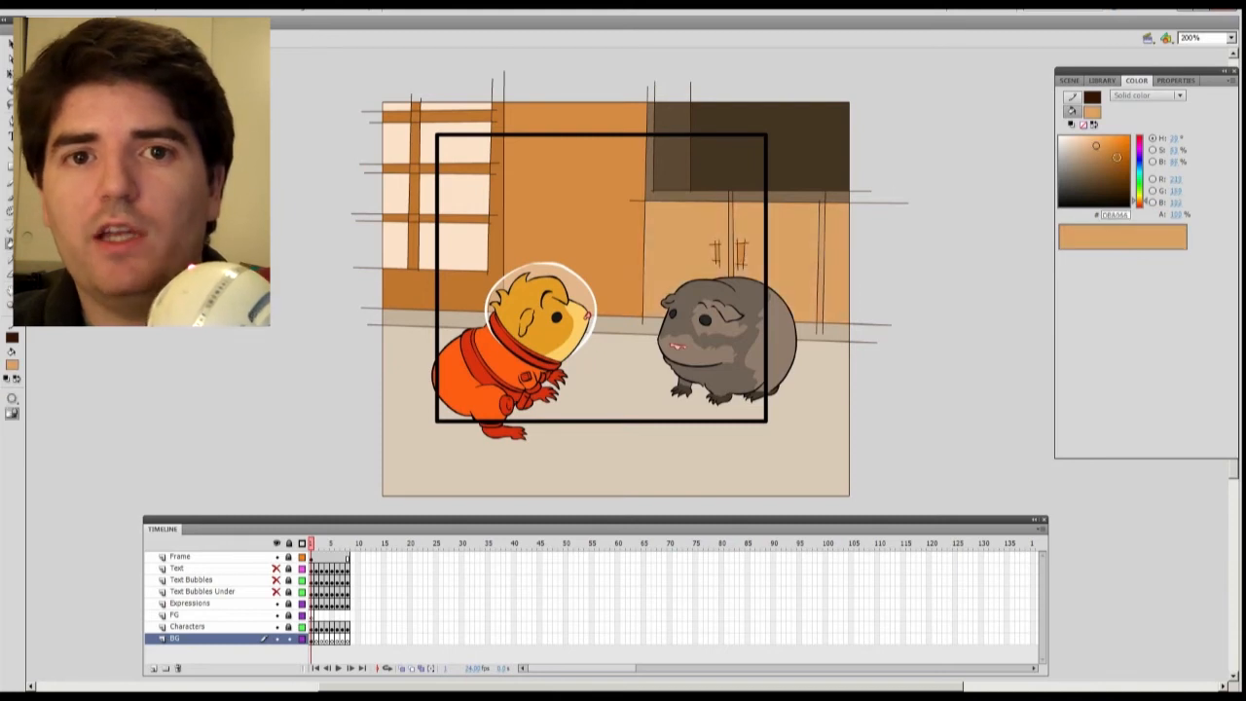
Step: Add darker tan handles and wood grain to the lower cabinet doors and recolour an upper cabinet door brown
click(1101, 154)
click(731, 239)
click(1101, 150)
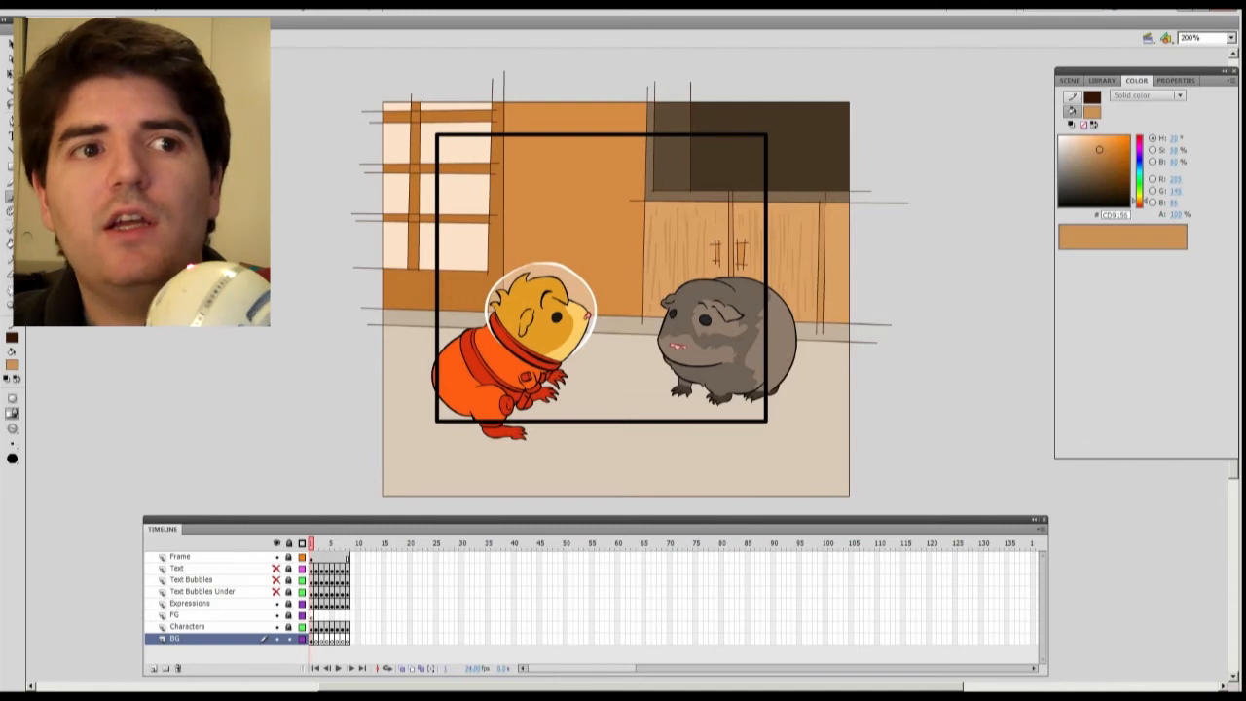
click(1086, 168)
click(791, 146)
key(z)
alt+click(719, 296)
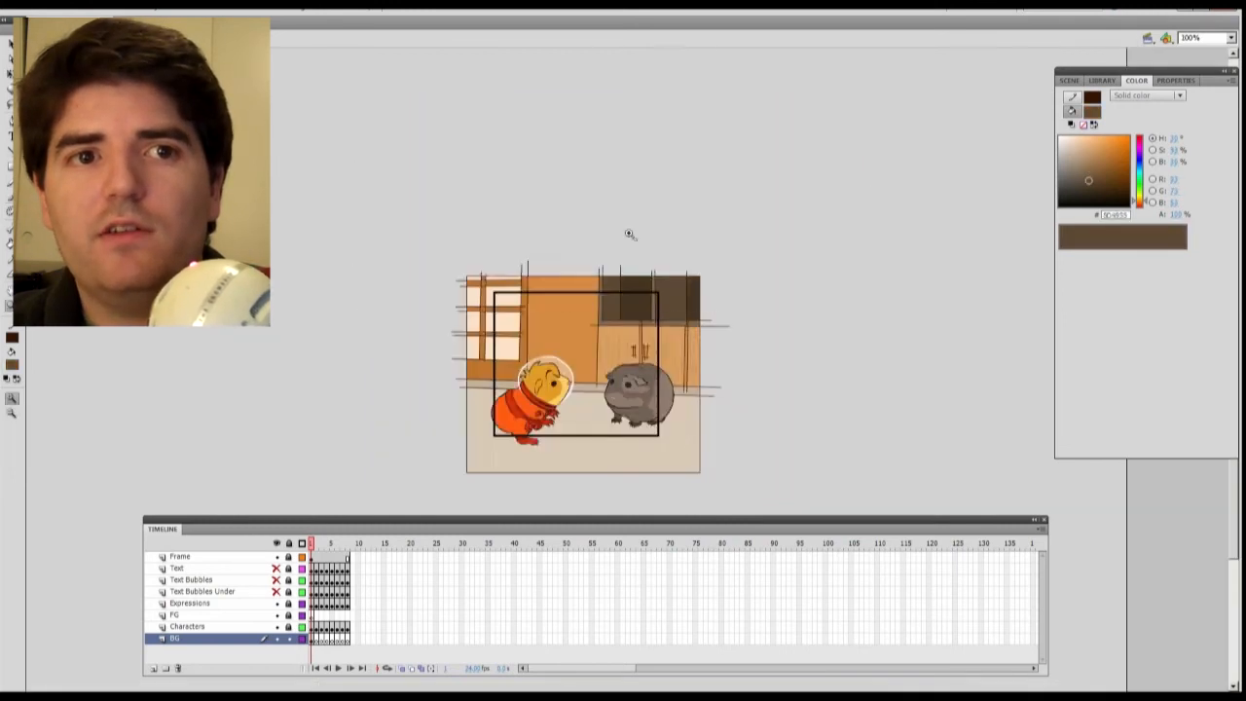
alt+click(632, 234)
key(e)
mouse_move(243, 331)
mouse_down()
mouse_move(257, 388)
mouse_move(366, 293)
mouse_up()
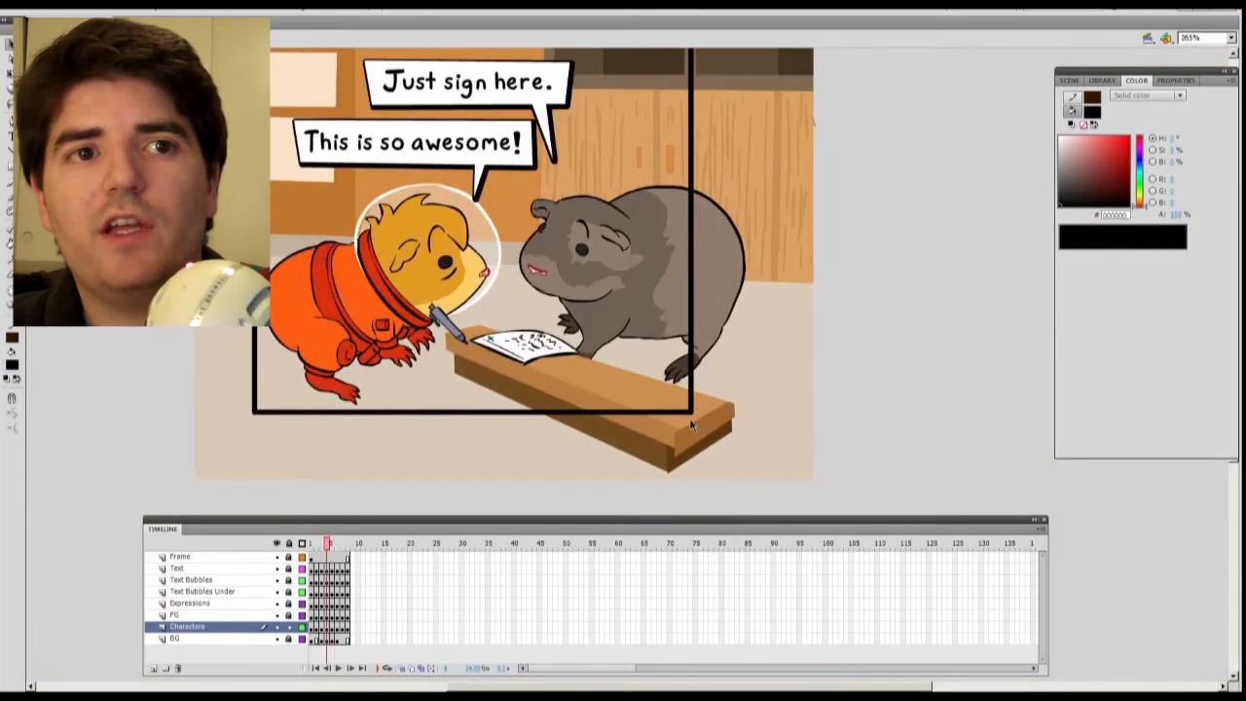
Step: Save the comic and export its panels as a PNG sequence into a new "Img Seq" folder inside the 572 folder
key(period)
key(period)
key(period)
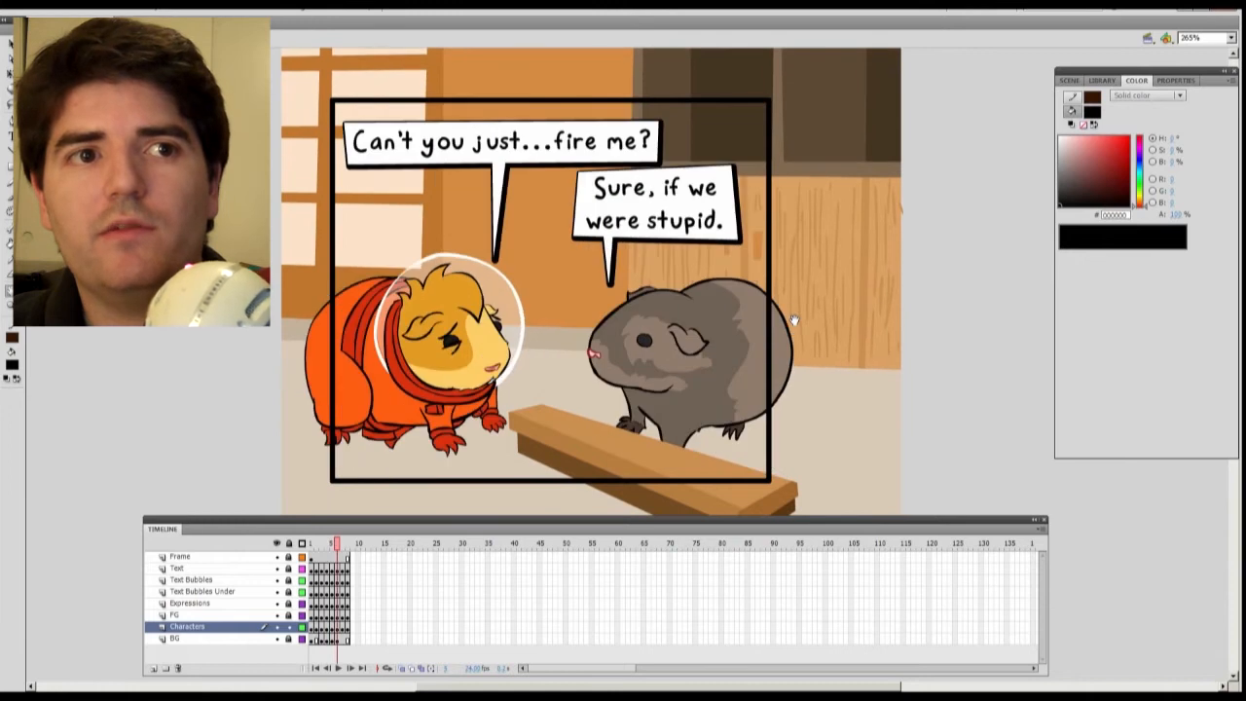
key(ctrl+alt+shift+s)
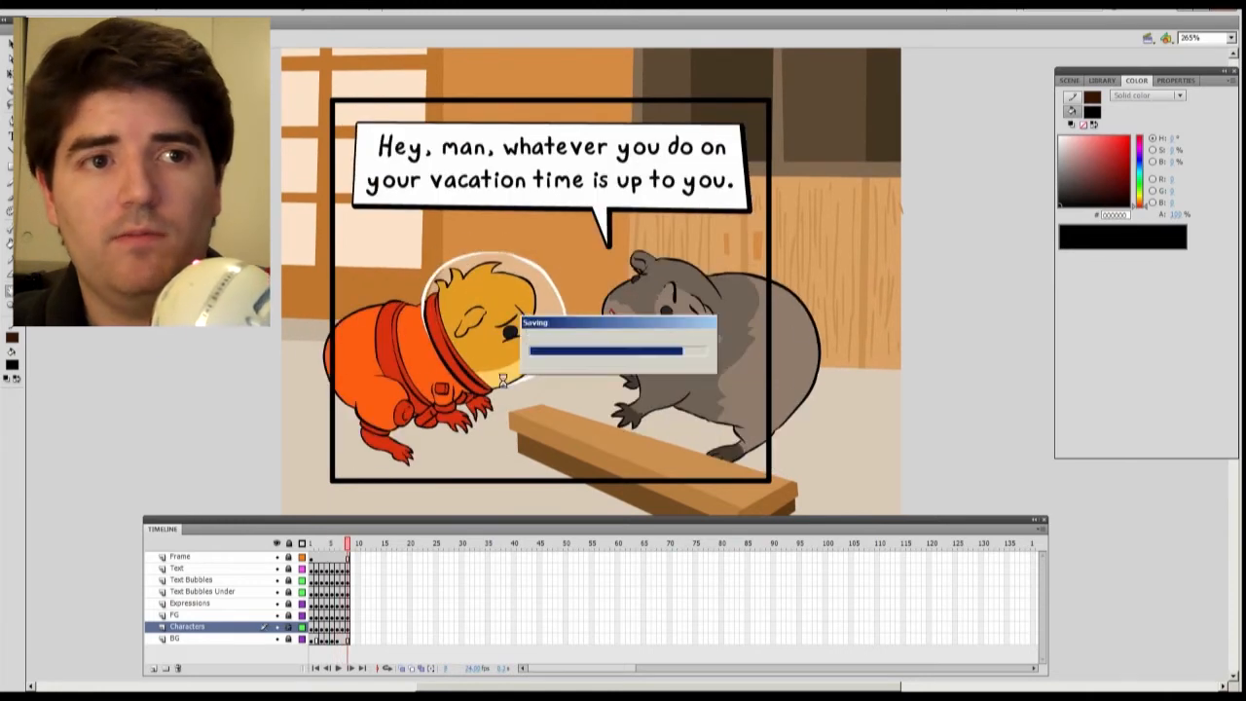
click(386, 217)
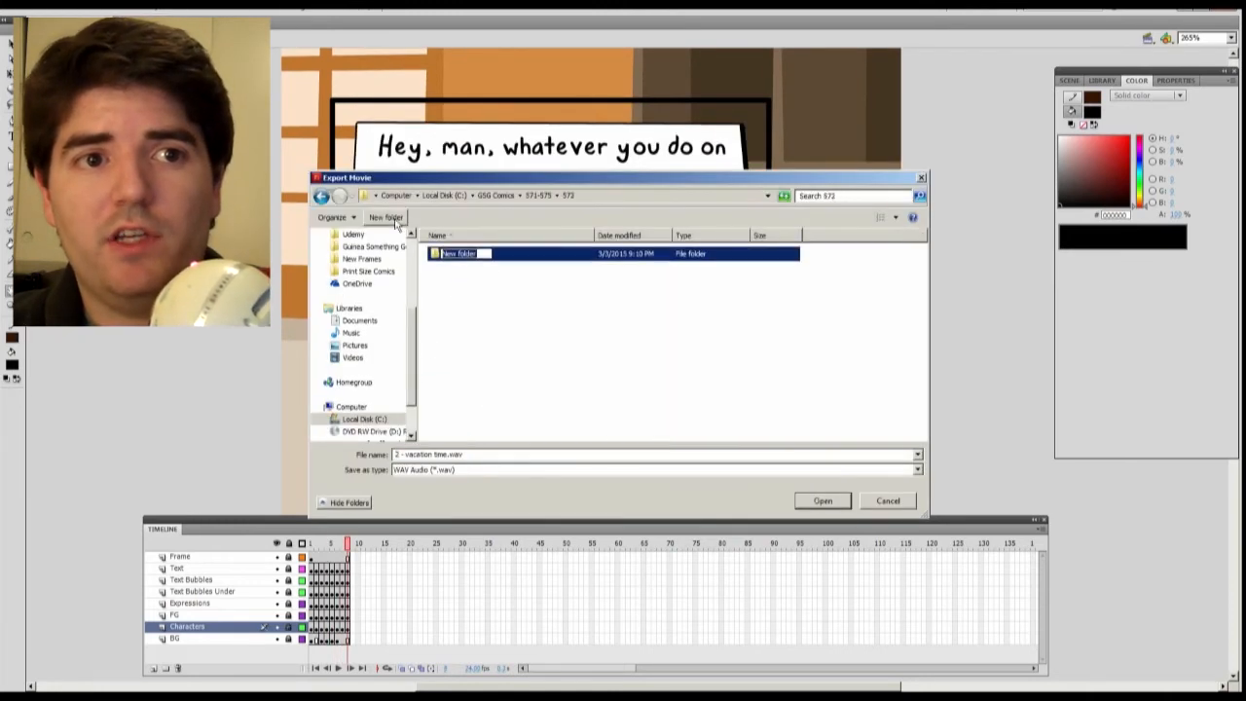
key(Return)
click(655, 470)
click(654, 564)
click(822, 501)
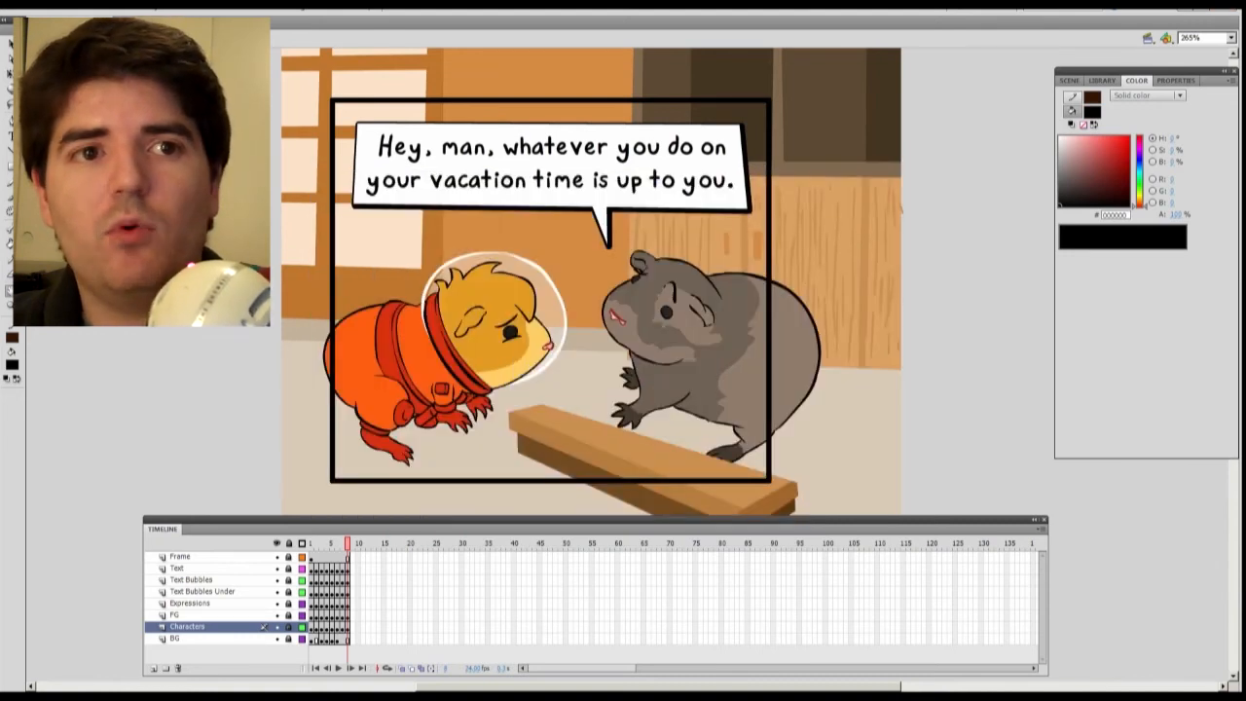
Step: Switch to Photoshop and open the previous comic's layout files, including the main and Facebook versions, from the 571 folder
key(alt+Tab)
key(ctrl+o)
click(699, 170)
double_click(604, 219)
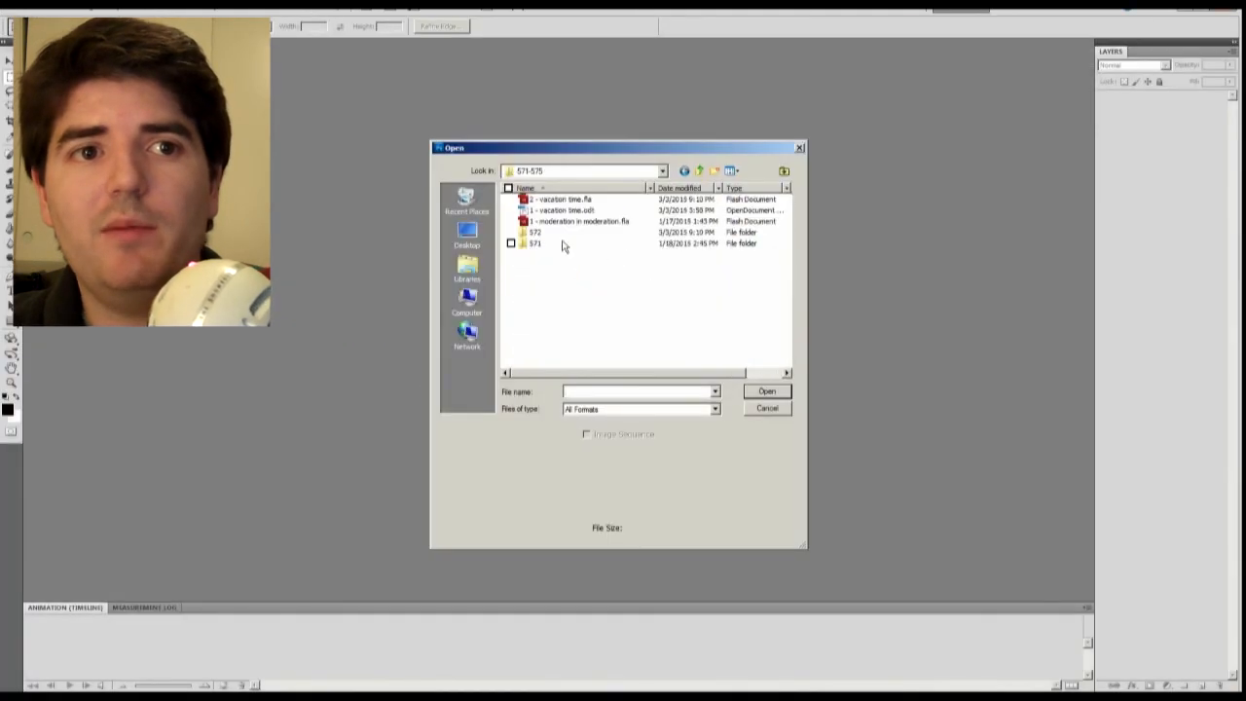
double_click(535, 243)
click(603, 222)
ctrl+click(672, 220)
click(767, 391)
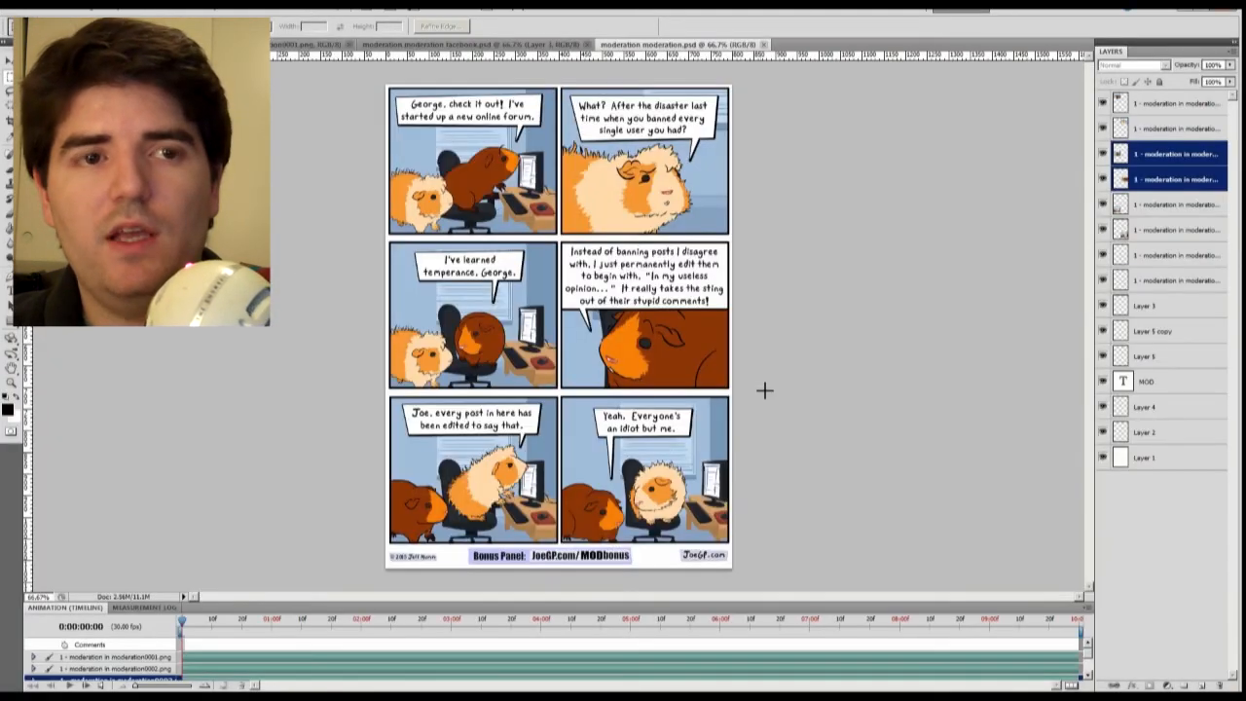
Step: Save moderation moderation.psd as "vacation time" in the 572 folder
key(ctrl+shift+s)
text(vacation time)
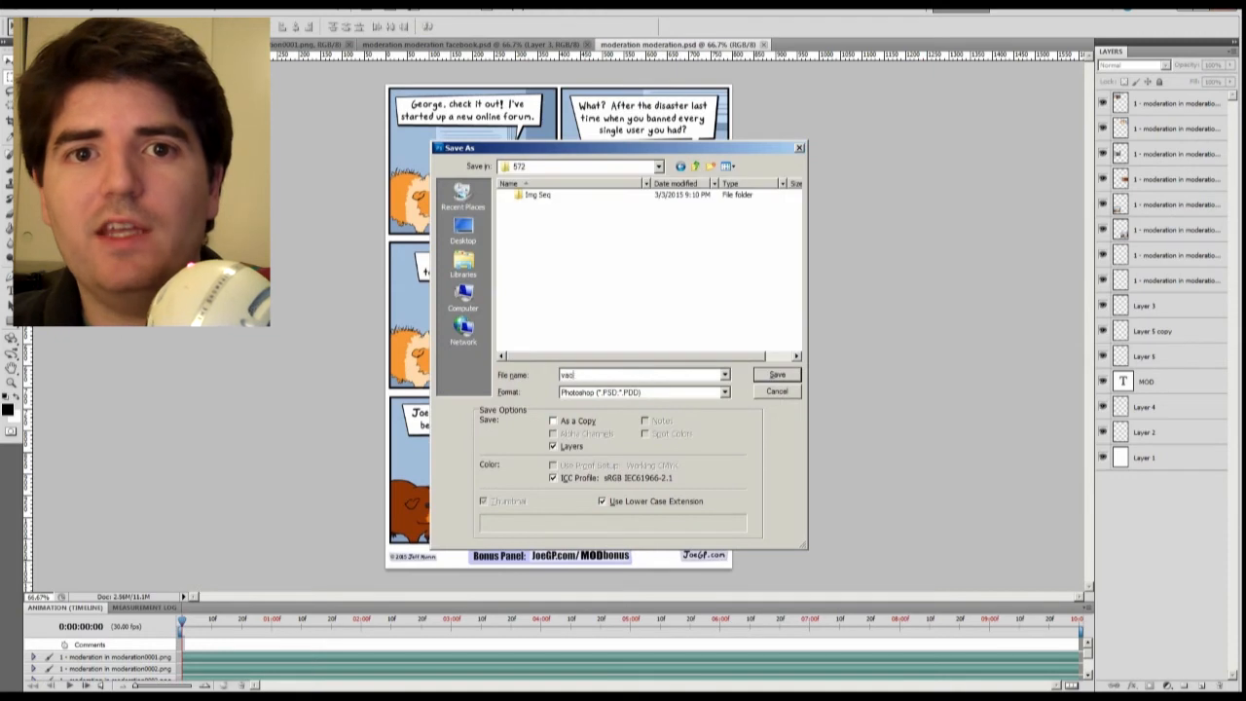
key(Return)
Step: Save the Facebook layout file as "vacation time facebook.psd" in the 572 folder
click(472, 44)
key(ctrl+shift+s)
double_click(545, 197)
drag(632, 374, 550, 374)
text(vacation time)
key(Return)
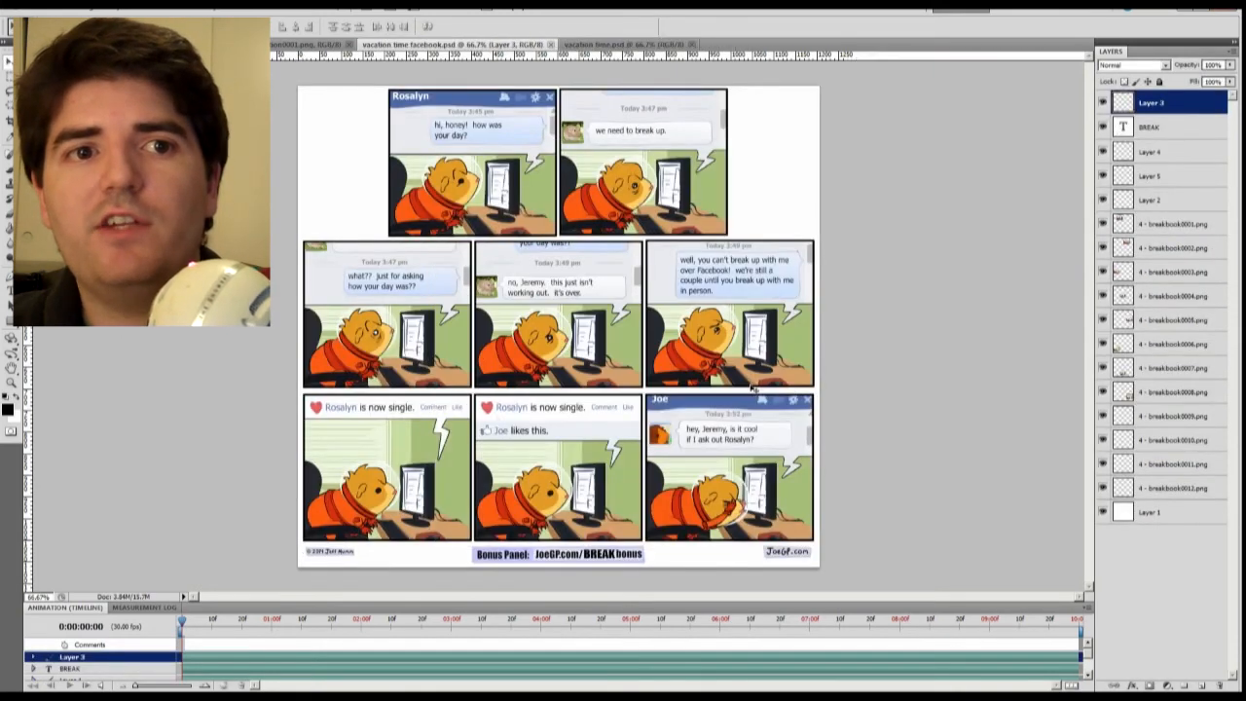
Step: Save the two-panel bonus layout file as "vacation bonus.psd"
click(310, 43)
key(ctrl+shift+s)
text(vacation bonus.psd)
key(Return)
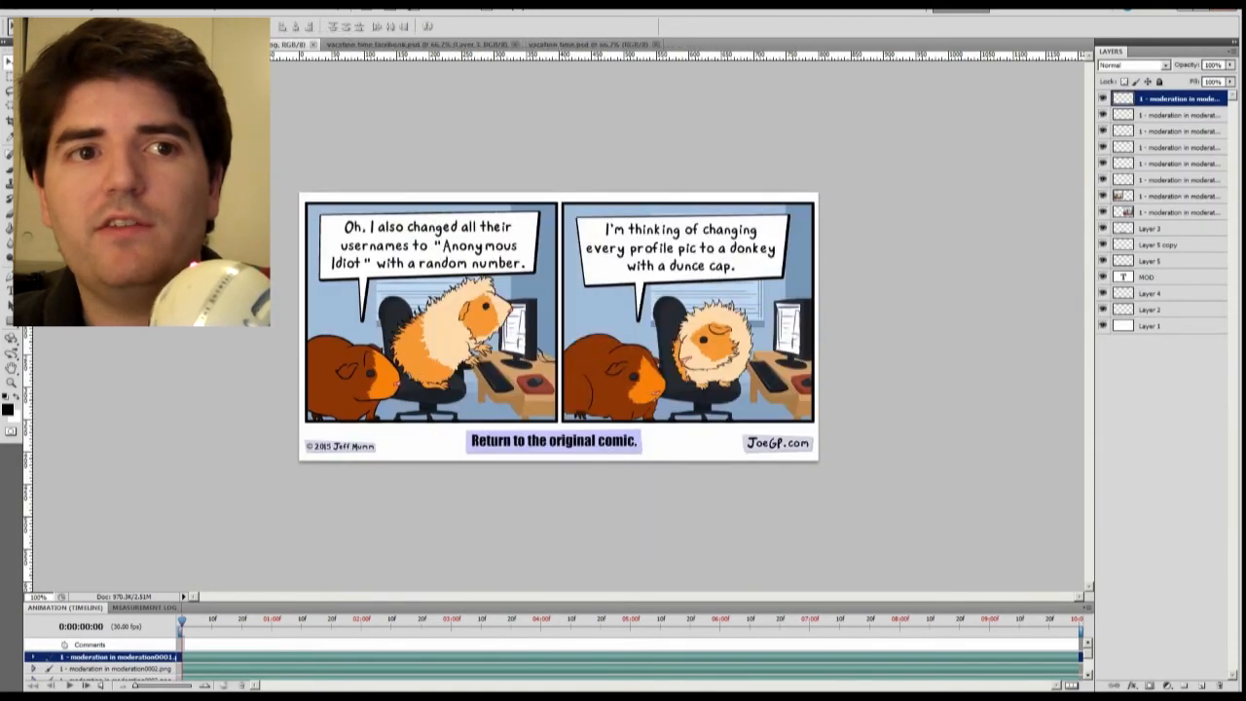
Step: Browse in Bridge to the exported image sequence and load all its PNGs as layers of one new document
key(ctrl+alt+o)
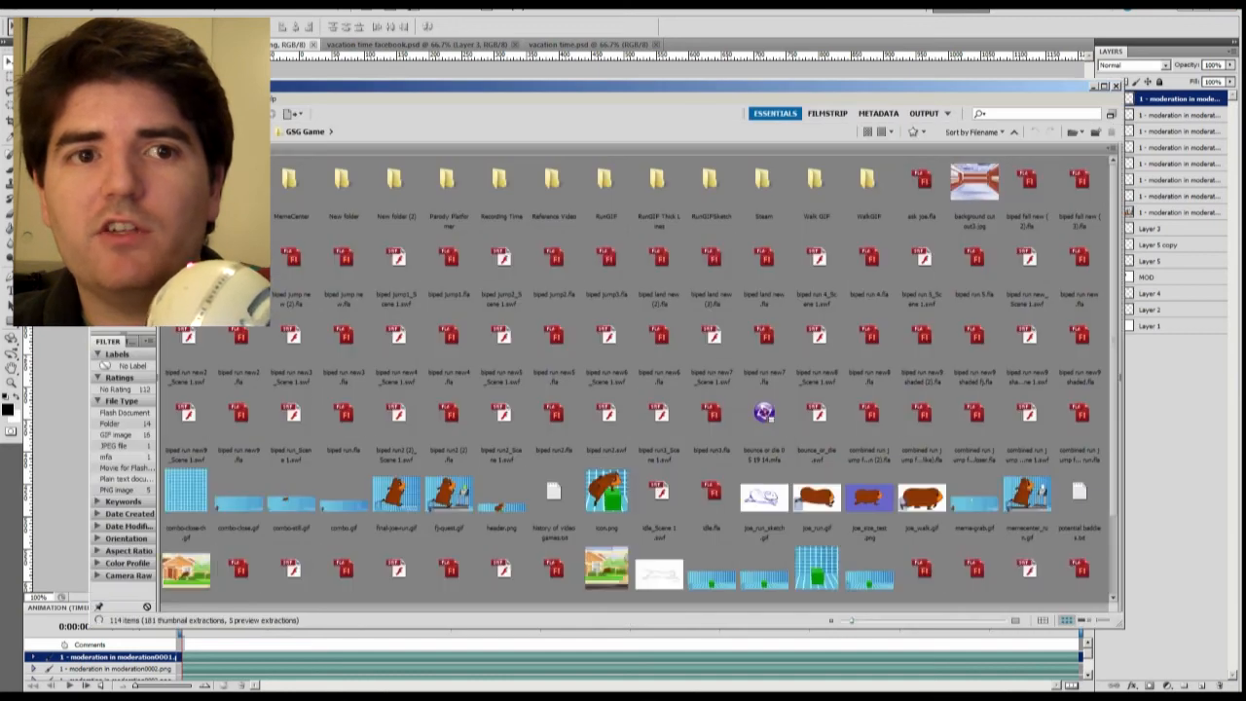
click(255, 132)
double_click(818, 187)
double_click(725, 180)
double_click(238, 181)
double_click(186, 180)
key(ctrl+a)
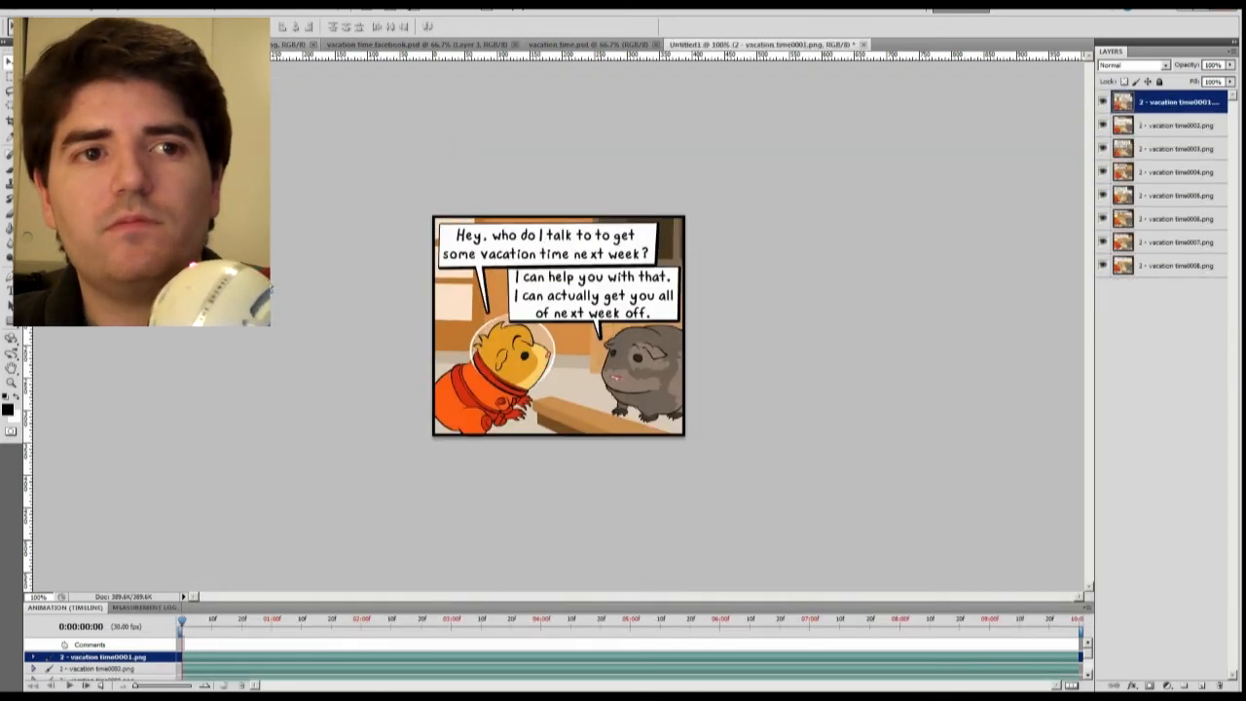
Step: Copy all the vacation time panel layers into vacation time.psd and vacation time facebook.psd
shift+click(1168, 266)
drag(1161, 222, 590, 49)
drag(763, 43, 850, 204)
click(458, 44)
click(845, 203)
drag(1174, 195, 452, 154)
click(329, 44)
click(845, 202)
click(930, 202)
click(624, 364)
Step: Arrange the first six vacation time panels over the old panels in the vacation time.psd grid
click(443, 44)
drag(543, 261, 466, 309)
click(37, 9)
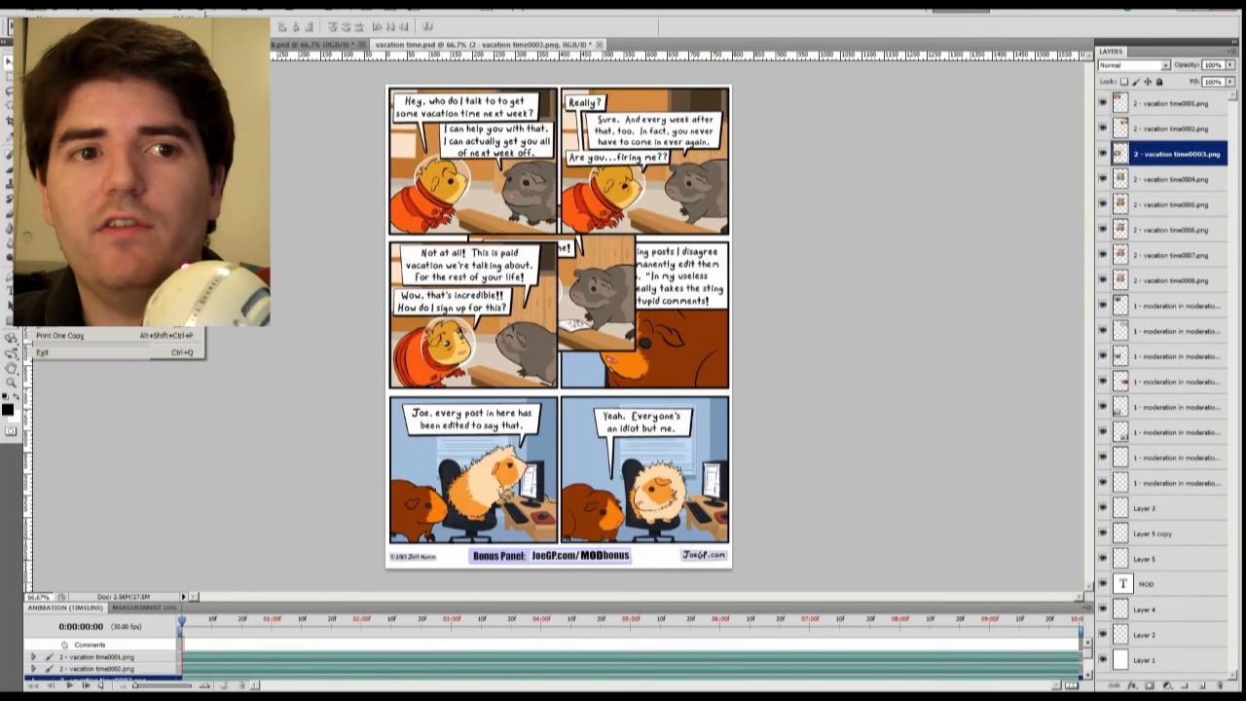
mouse_move(264, 9)
click(331, 96)
drag(576, 321, 670, 361)
drag(564, 286, 660, 480)
Step: Delete the vacation time0007 and vacation time0008 layers and all the old moderation panel layers
key(alt+bracketleft)
key(Delete)
key(Delete)
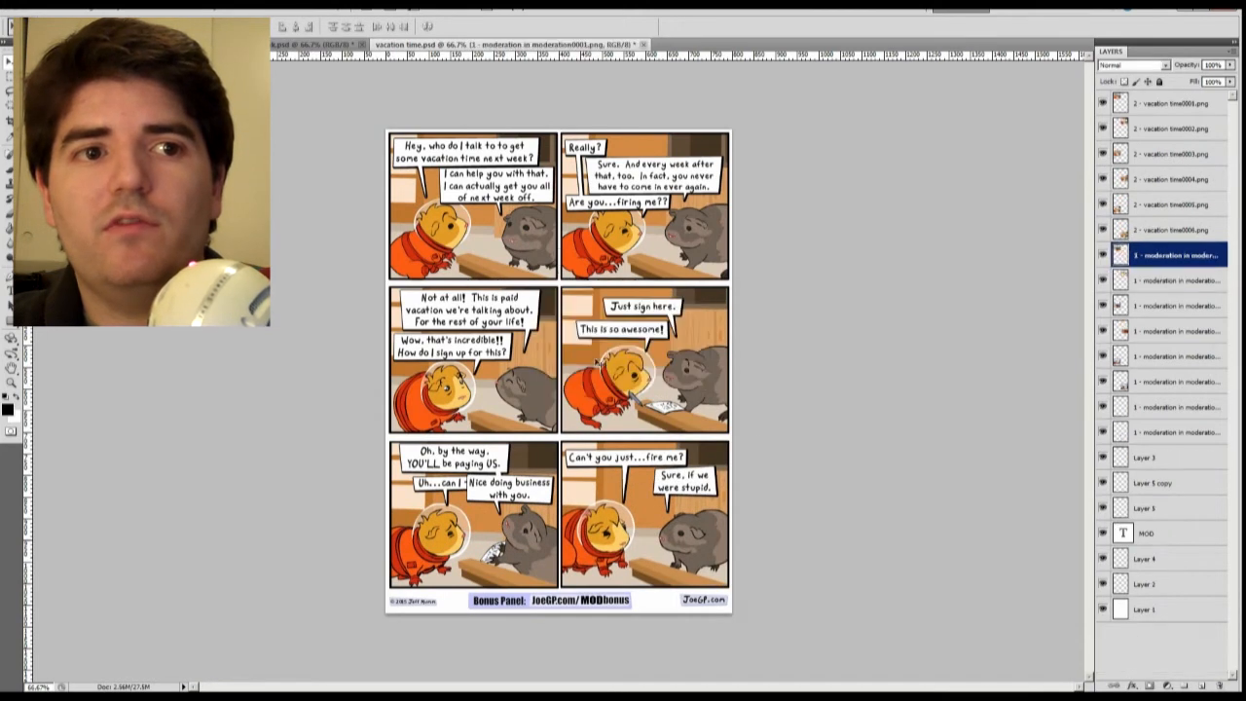
shift+click(1176, 432)
key(Delete)
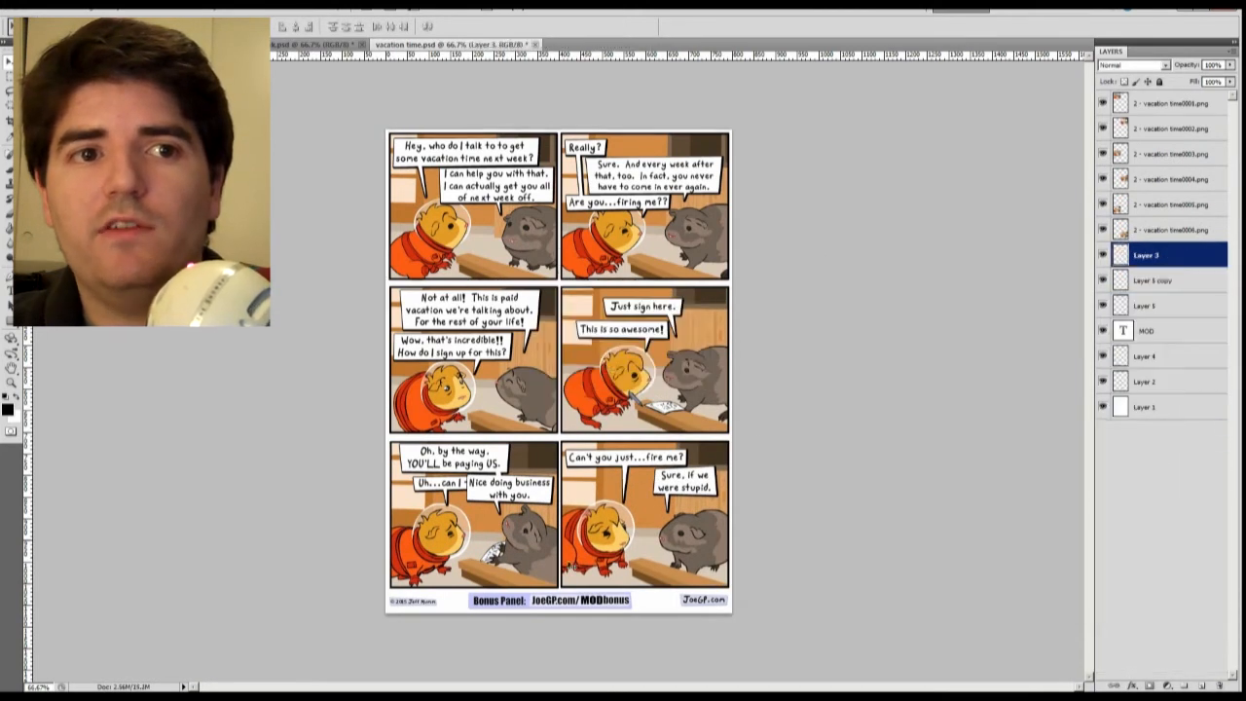
Step: Change the "MOD" text in the bonus panel link to "VACATION"
click(1147, 331)
key(ctrl+plus)
click(304, 8)
click(338, 373)
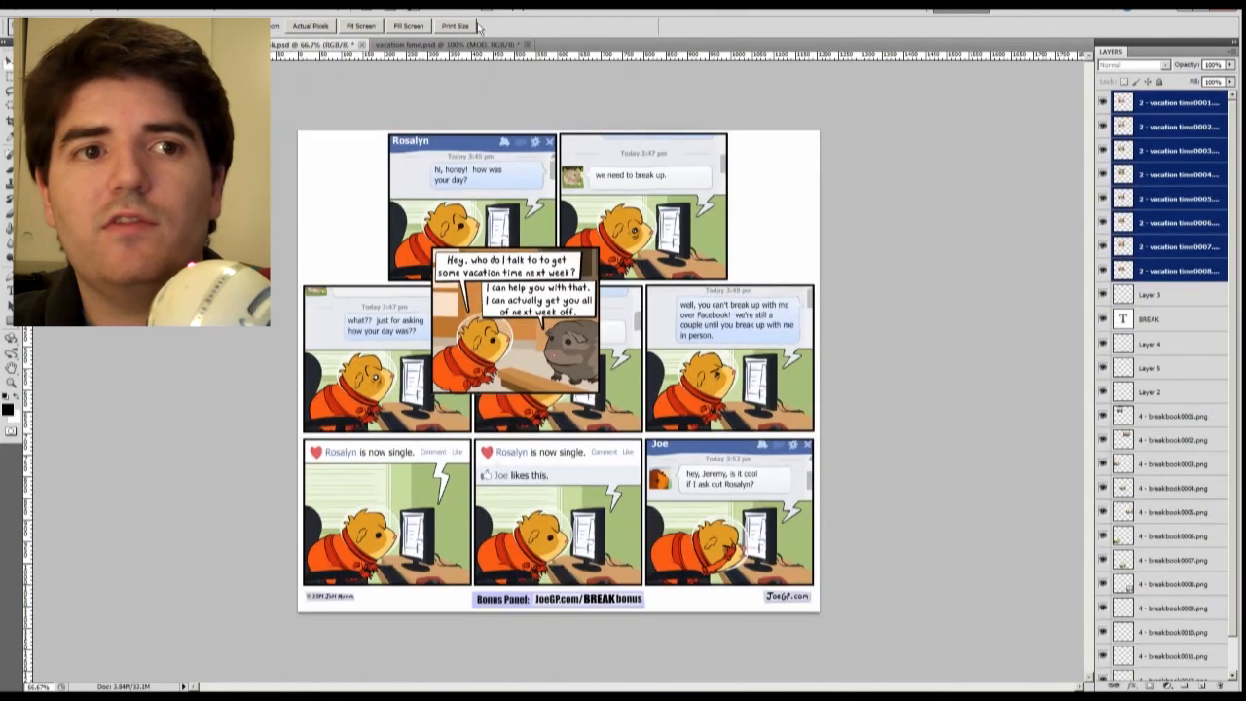
drag(478, 26, 472, 206)
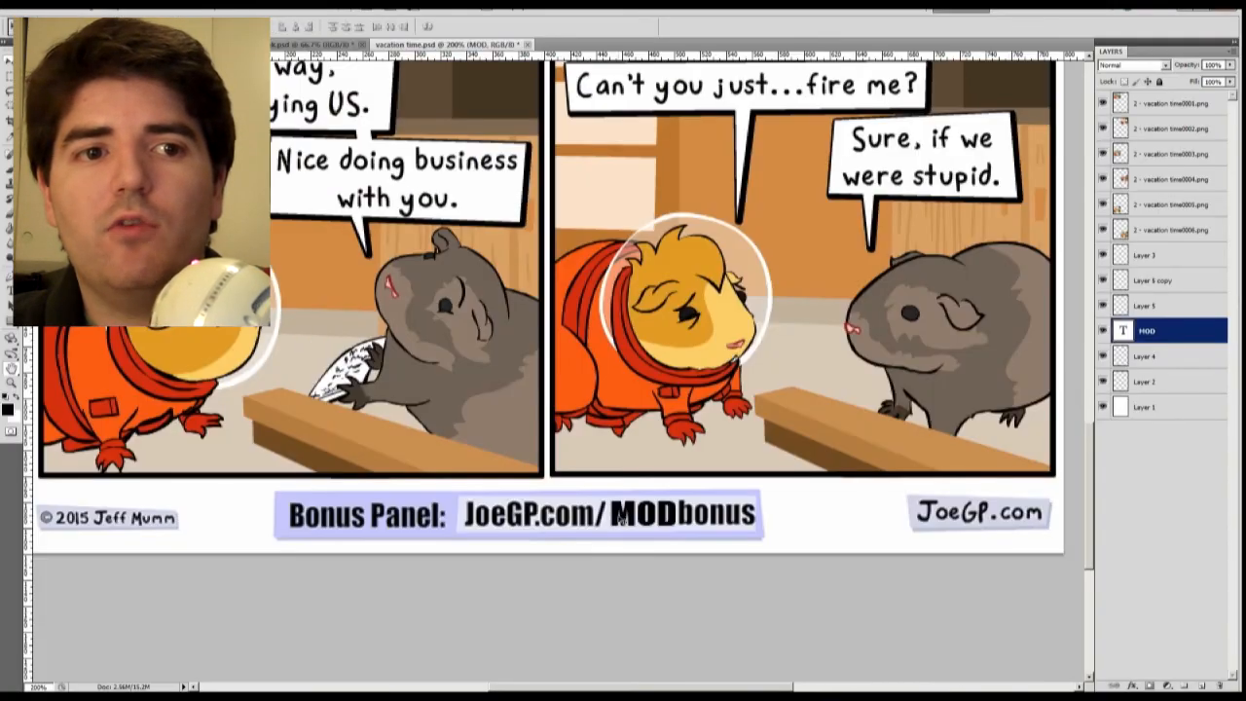
double_click(1122, 330)
key(ctrl+Return)
Step: On Layer 4, move the "Bonus Panel: JoeGP.com/" part left and the "bonus" part right to make room for "VACATION"
click(501, 523)
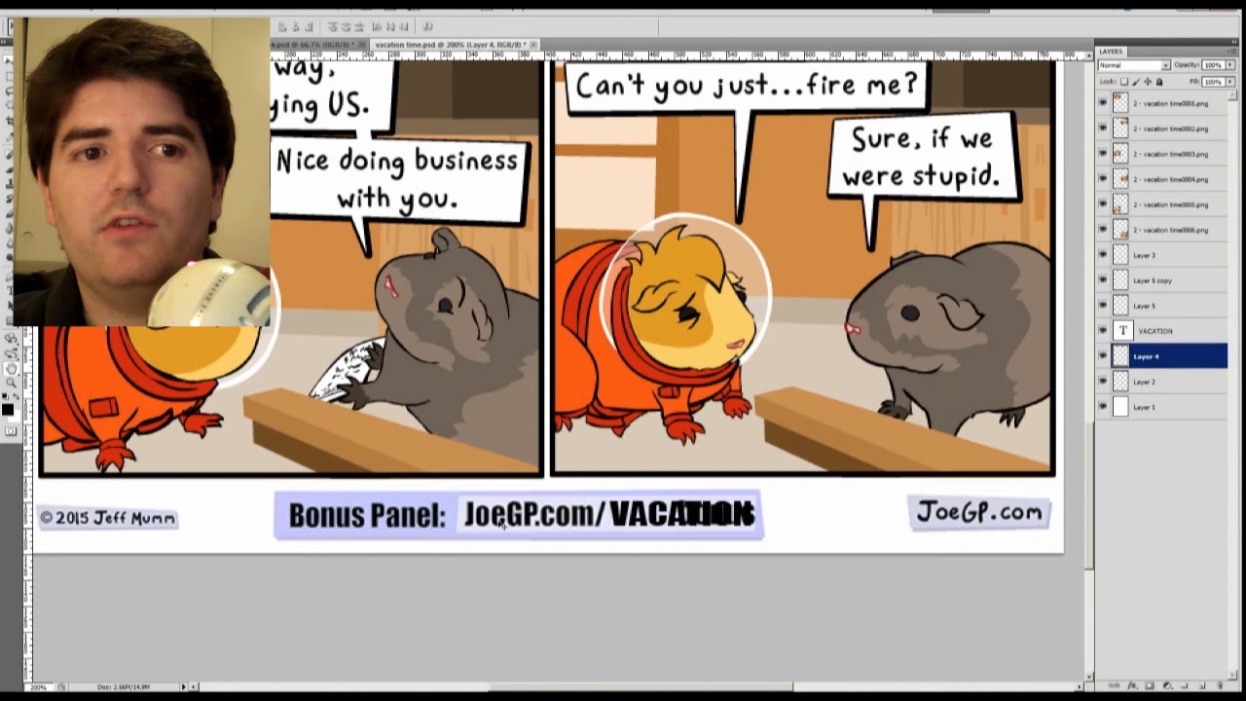
drag(461, 525, 420, 526)
key(ctrl+d)
drag(589, 511, 829, 548)
key(ctrl+d)
ctrl+click(675, 496)
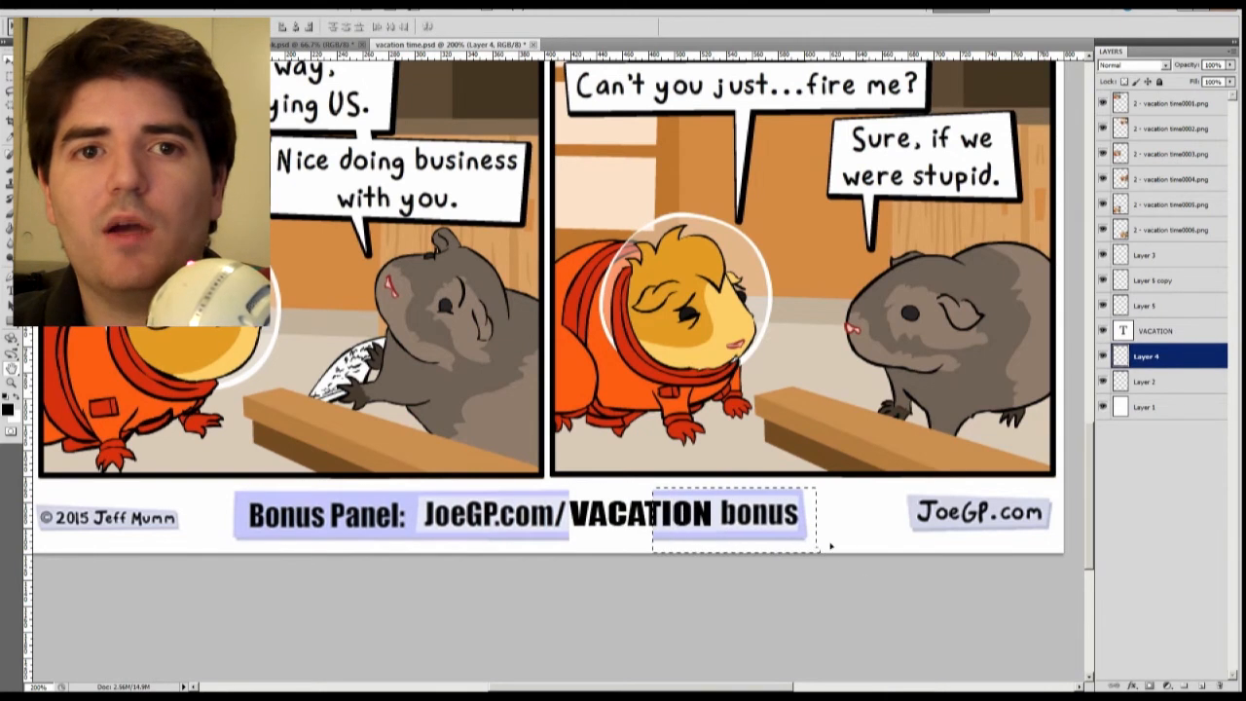
drag(760, 516, 731, 516)
key(ctrl+d)
Step: Stretch a slice of the lavender banner across the gap behind "VACATION" and save vacation time.psd
drag(647, 499, 656, 551)
key(ctrl+t)
drag(623, 517, 428, 517)
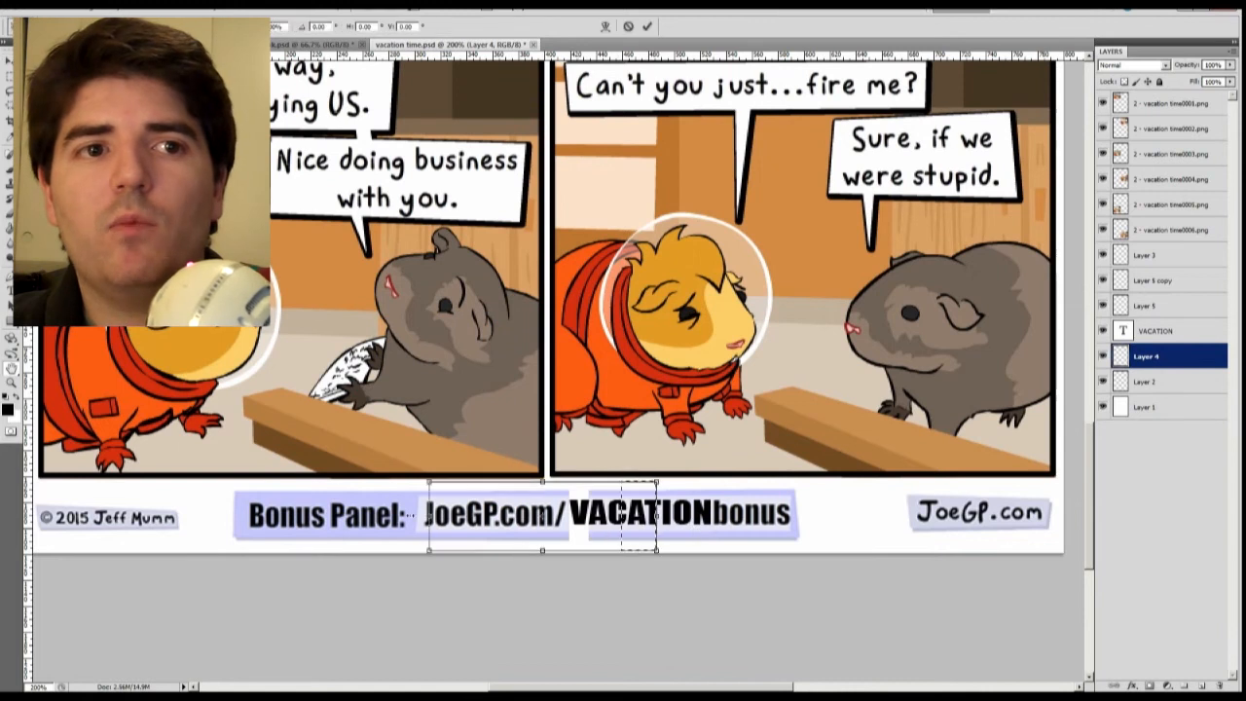
key(Return)
key(ctrl+d)
key(z)
key(ctrl+minus)
key(ctrl+minus)
key(ctrl+s)
Step: Arrange the first six vacation time panels over the lower two rows of the Facebook layout
click(327, 43)
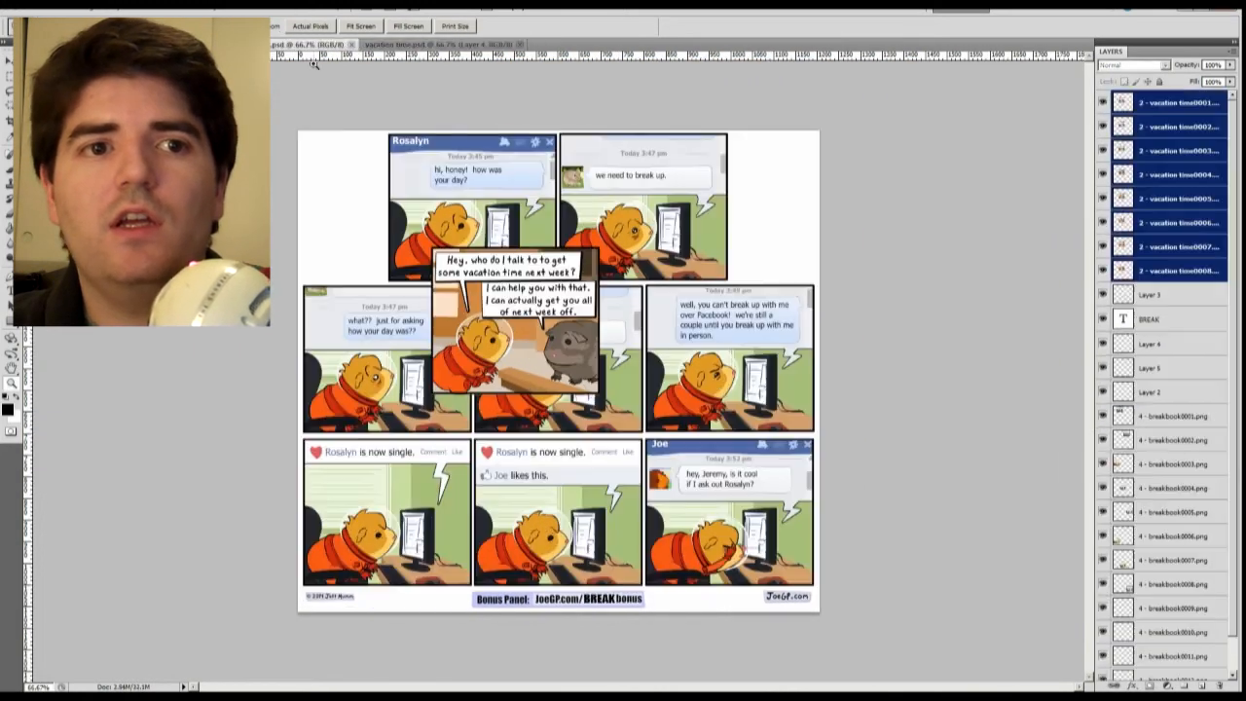
click(409, 44)
click(327, 43)
drag(522, 324, 394, 363)
key(ctrl+z)
ctrl+click(522, 325)
drag(522, 284, 564, 324)
drag(519, 270, 559, 462)
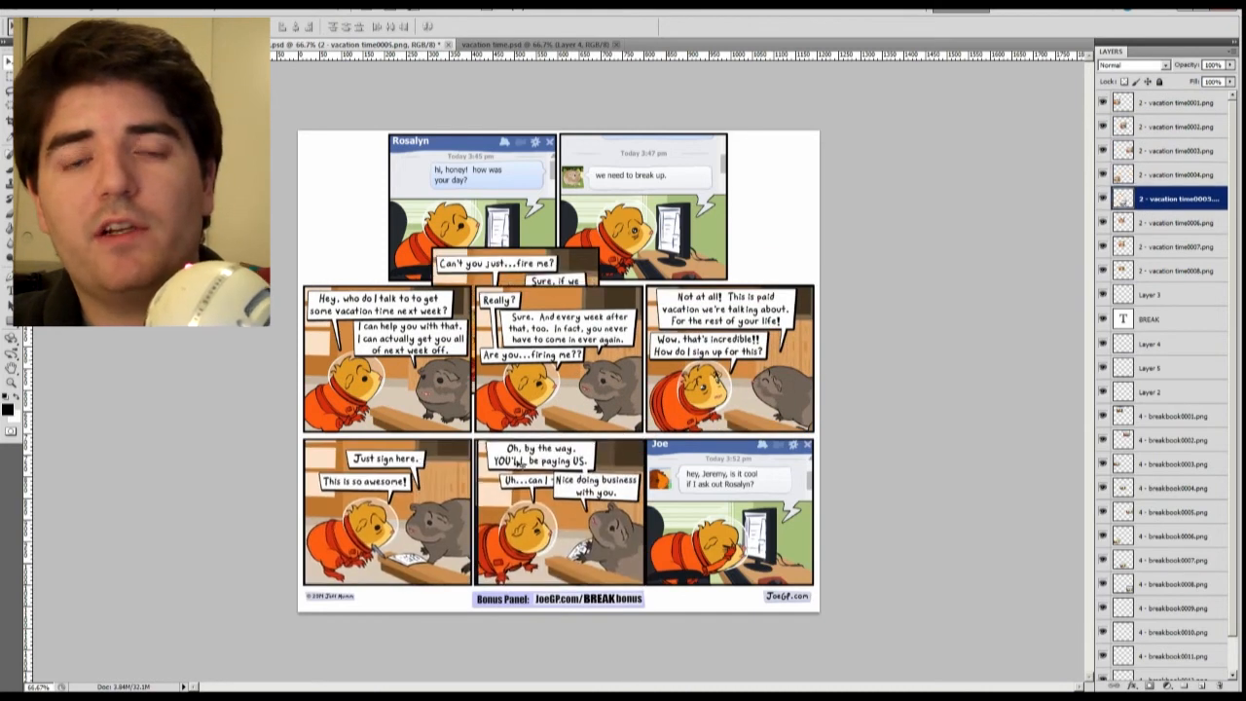
drag(516, 271, 730, 462)
Step: Delete the surplus vacation time0007 and 0008 panels and the old breakbook panel layers from the Facebook layout
click(1176, 246)
shift+click(1176, 271)
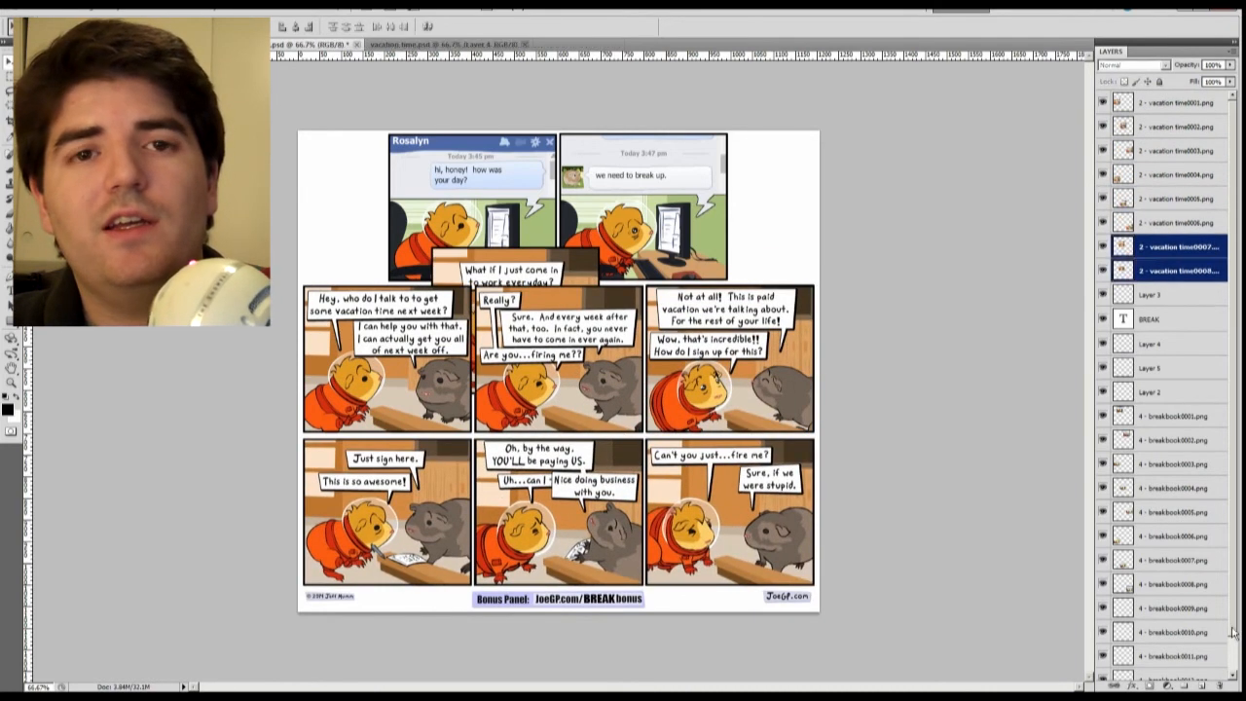
click(1176, 677)
shift+click(1176, 259)
click(1219, 686)
key(Return)
click(1176, 247)
shift+click(1176, 270)
click(1216, 685)
Step: Merge the VACATION bonus link text and banner layers in vacation time.psd into one layer and copy it into the Facebook layout
click(448, 44)
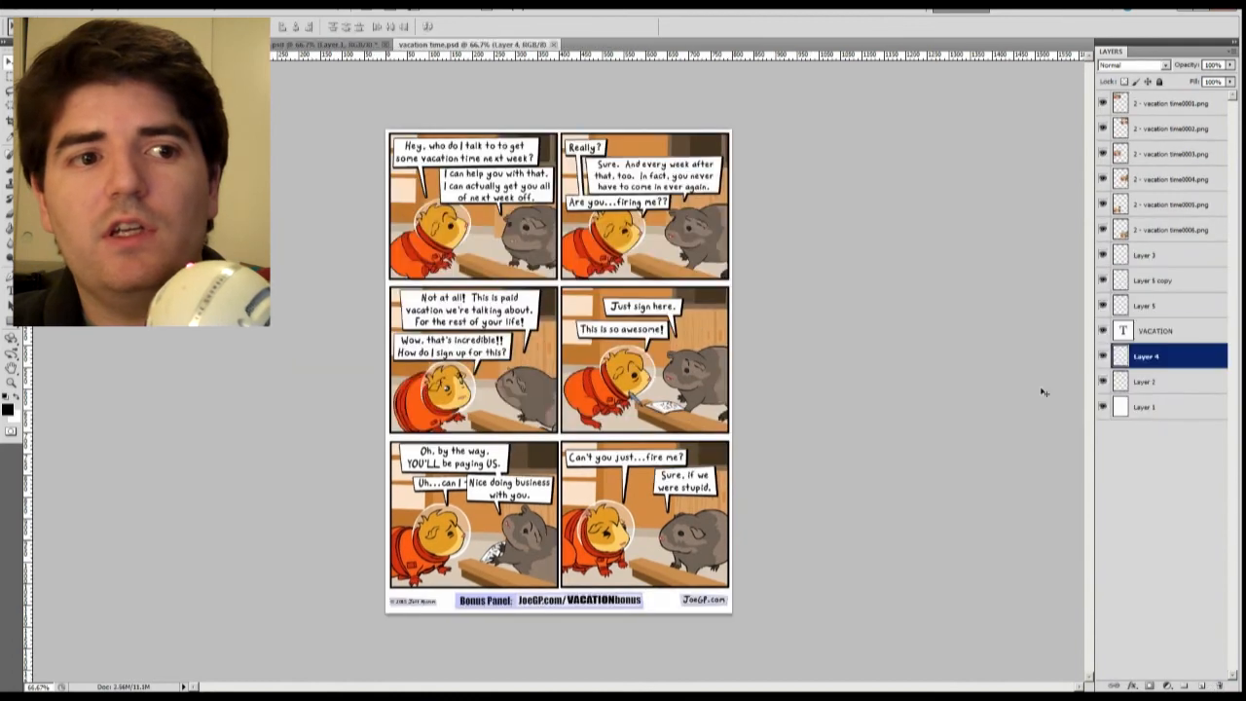
click(1176, 331)
shift+click(1176, 380)
key(ctrl+e)
key(ctrl+x)
click(327, 44)
key(ctrl+v)
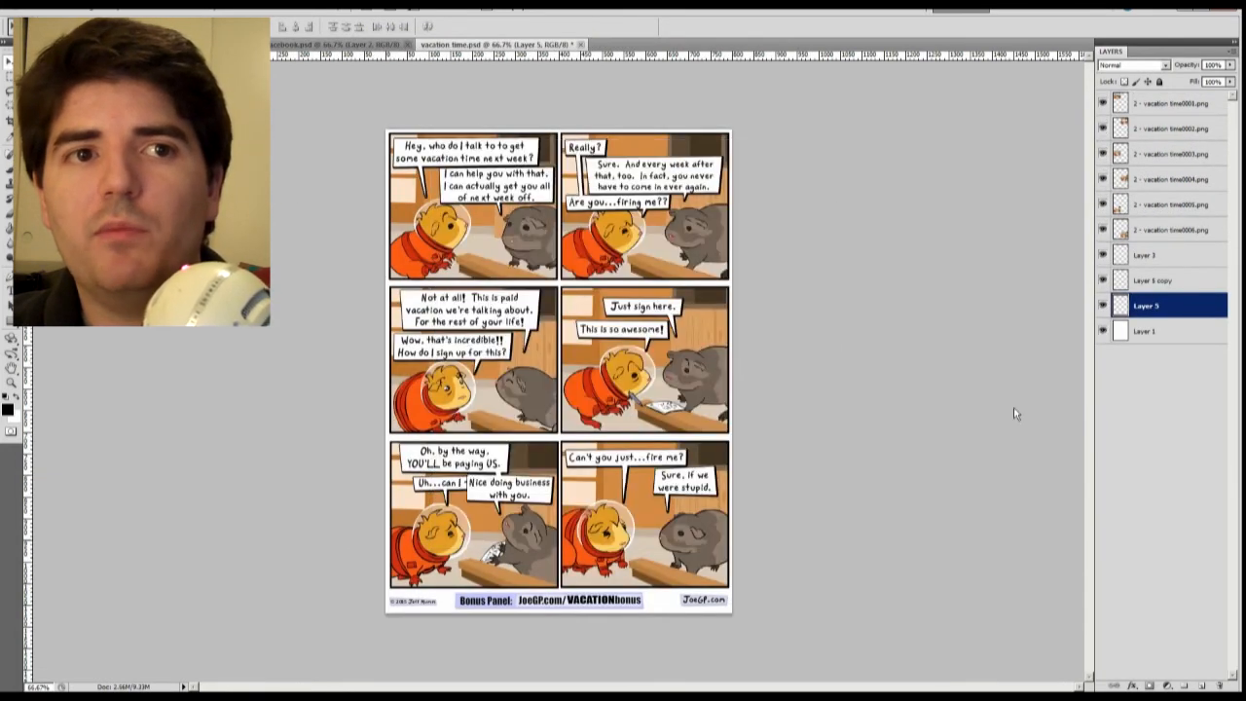
Step: Examine the panels and bonus link of vacation time.psd at 100%, and bring up the vacation time bonus layout
key(ctrl+plus)
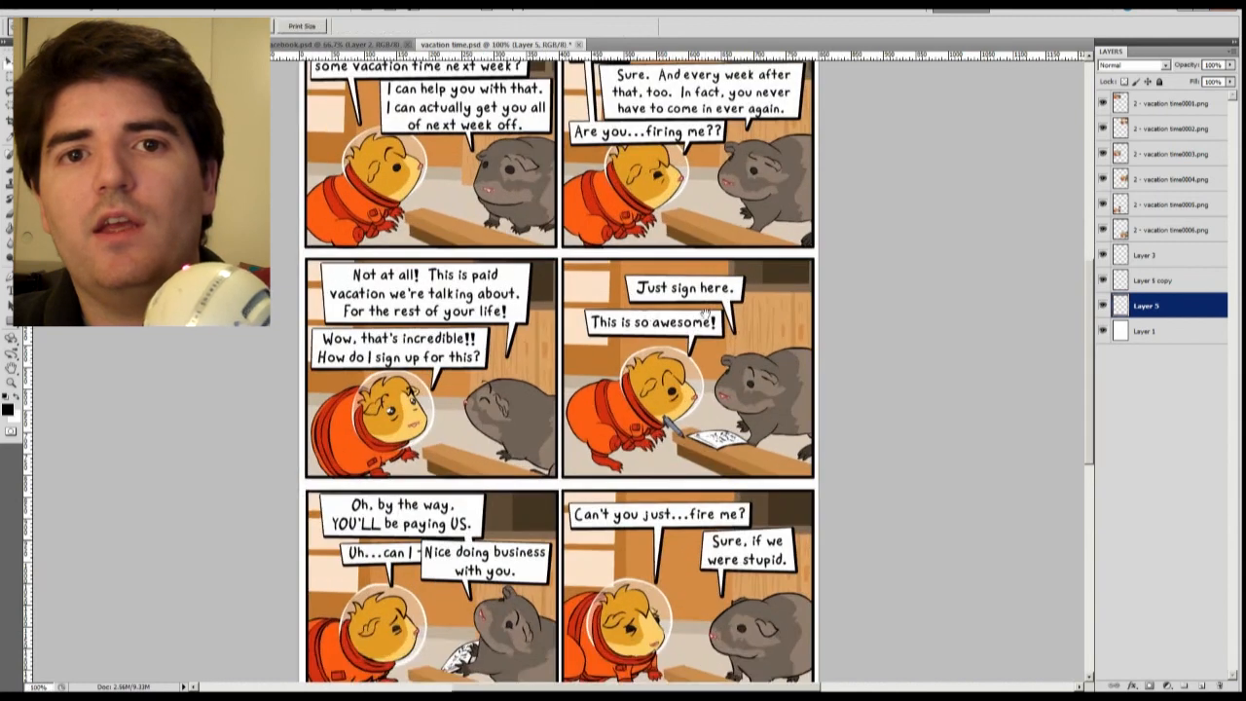
drag(707, 315, 709, 360)
scroll(769, 450, down, 3)
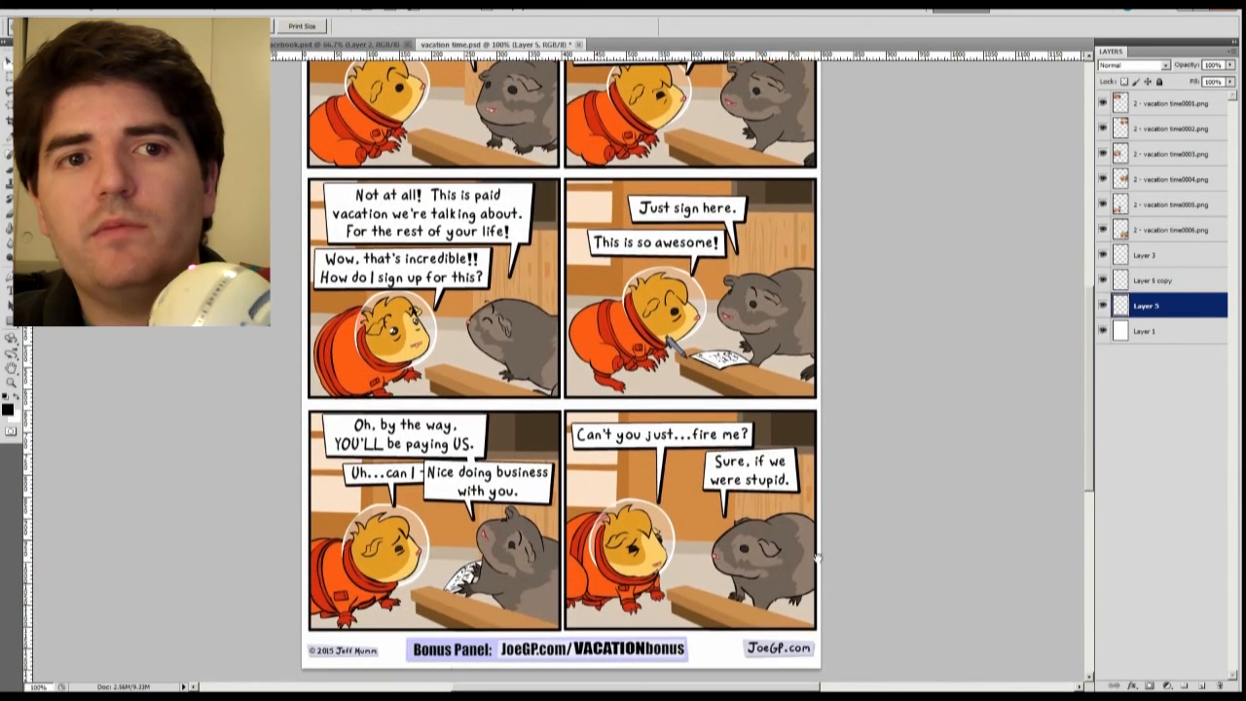
click(379, 45)
key(ctrl+Tab)
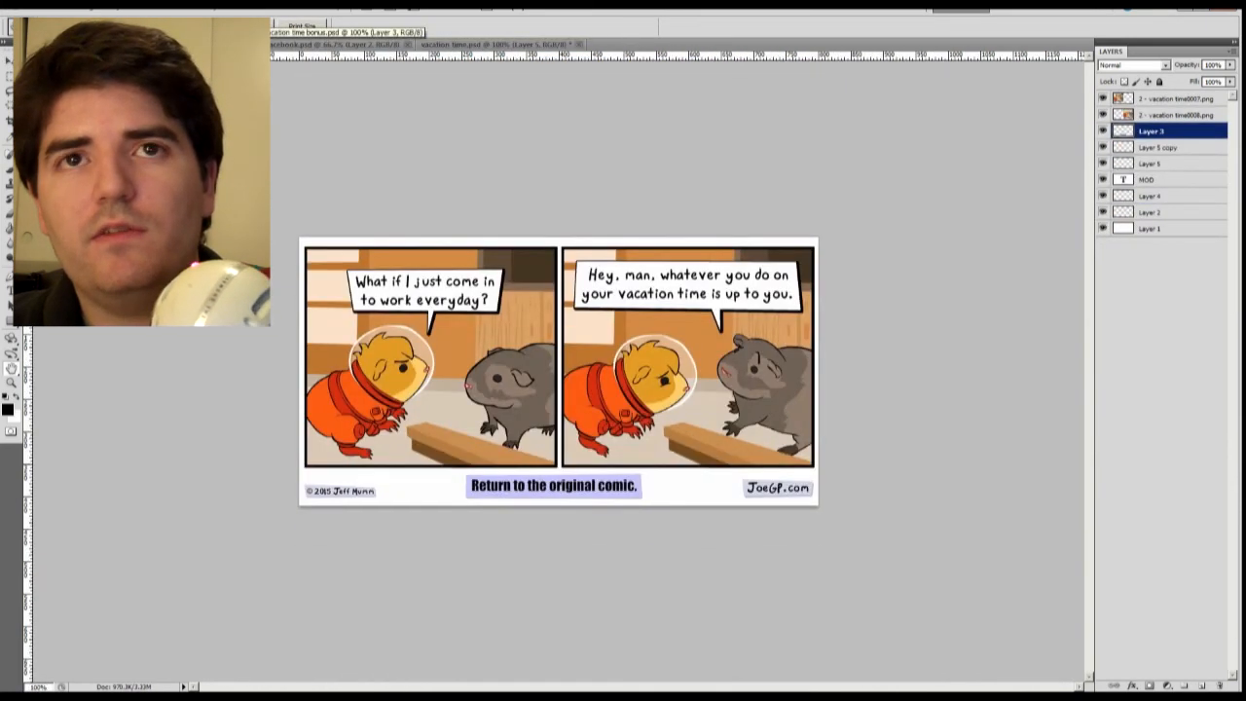